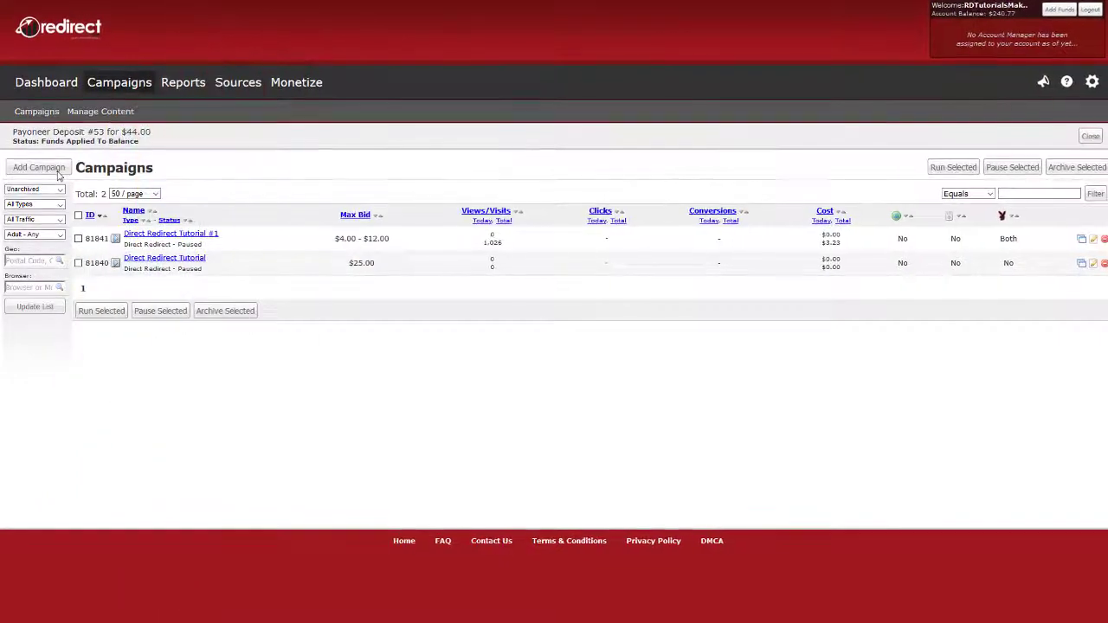
Add a new campaign of type Web Native and name it Beaches
left_click(40, 165)
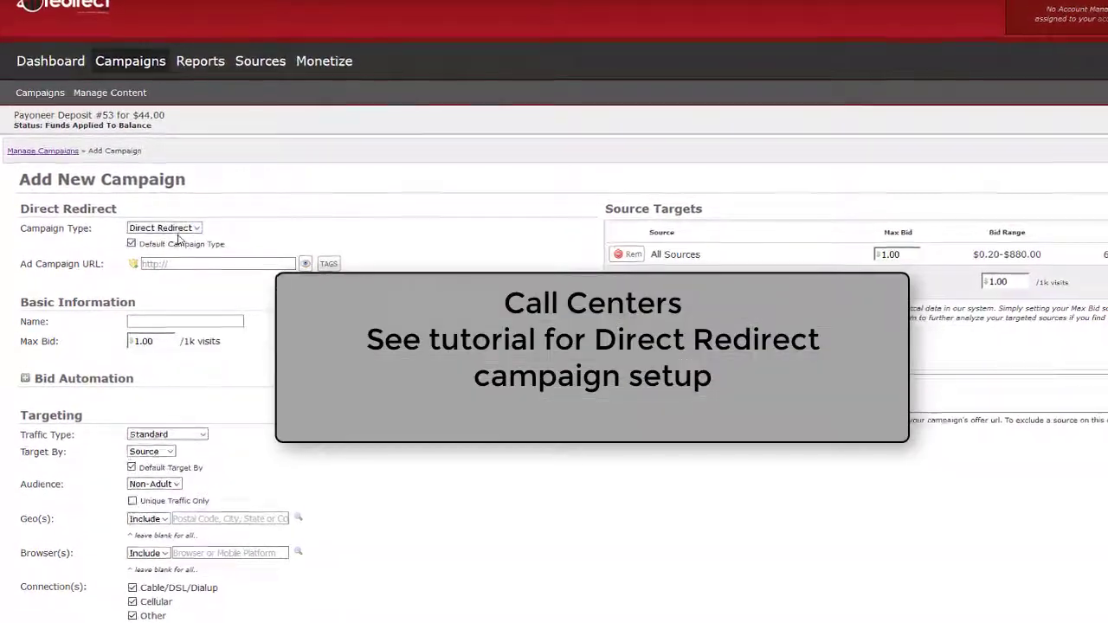
left_click(208, 223)
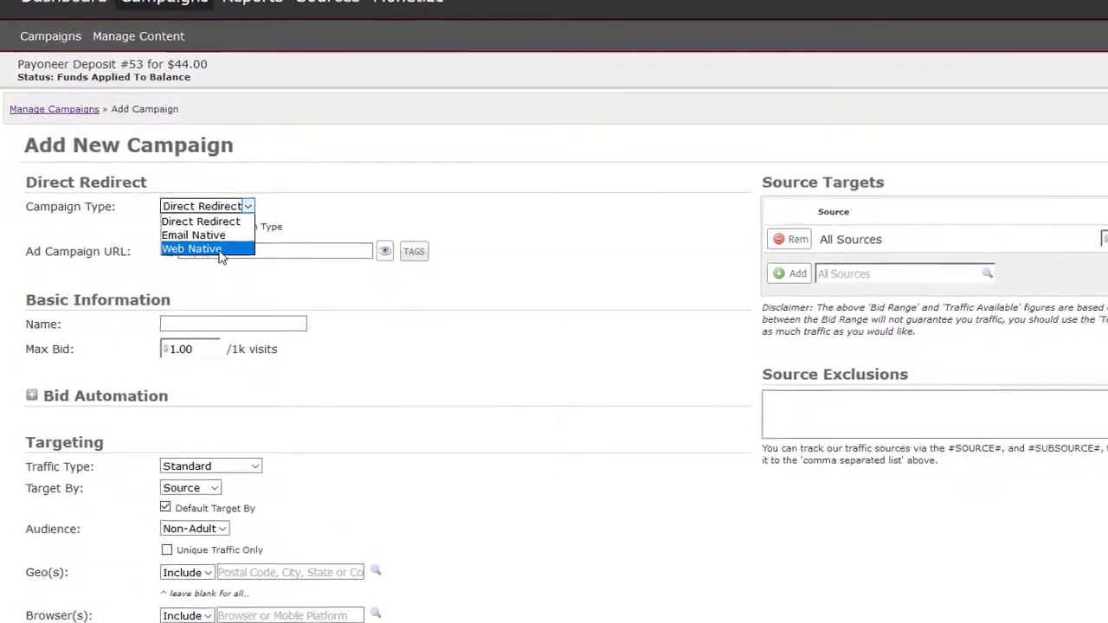
left_click(227, 249)
left_click(237, 244)
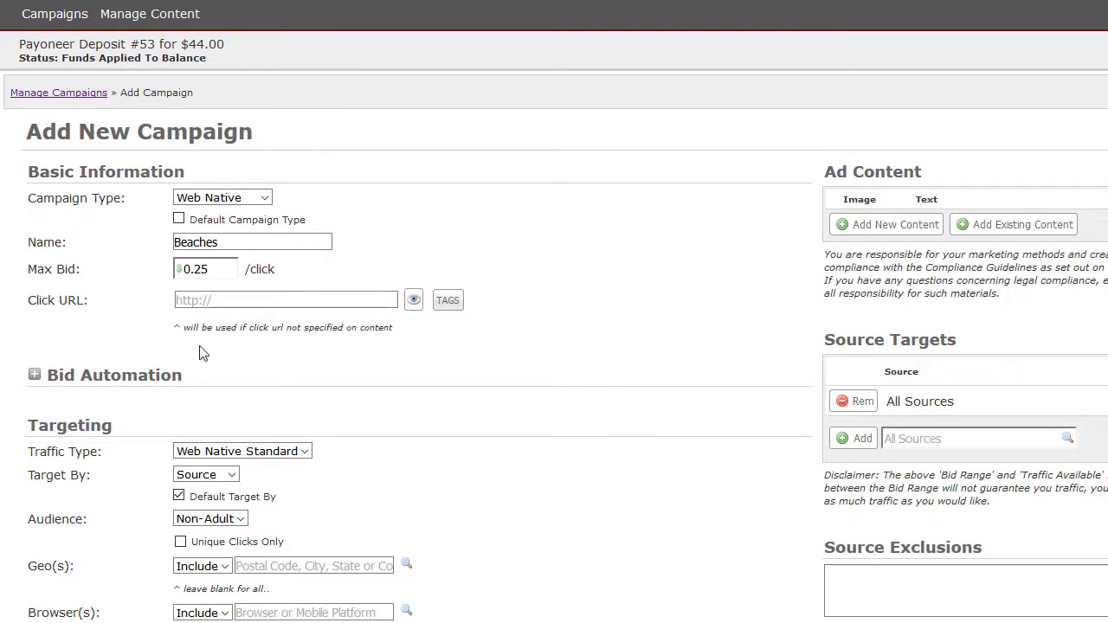
left_click(228, 260)
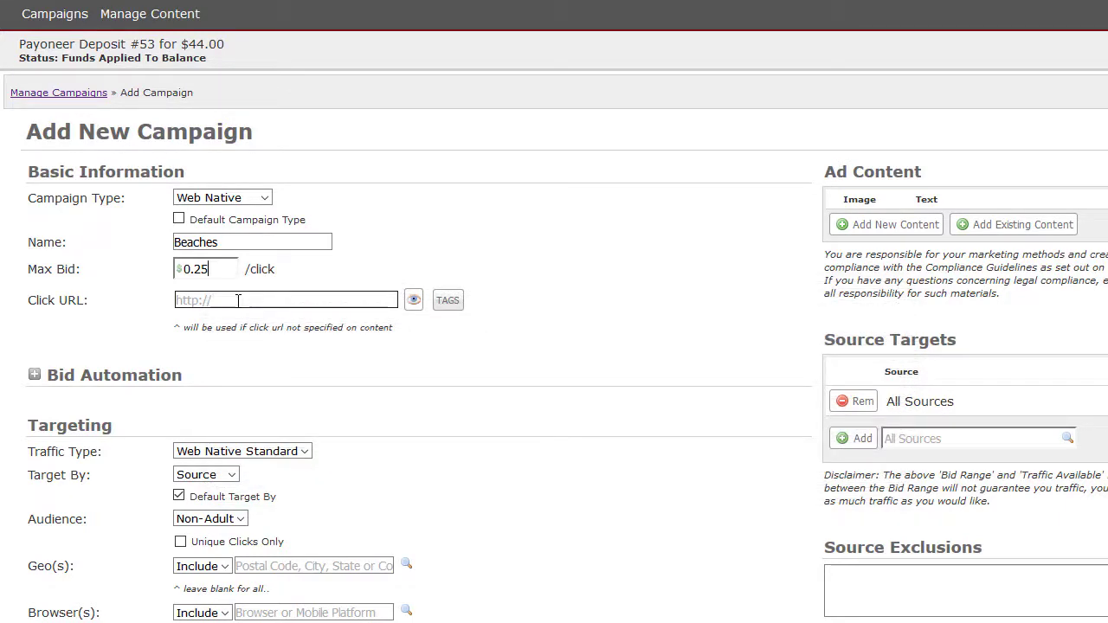
left_click(238, 300)
type("http://www.beaches.com/")
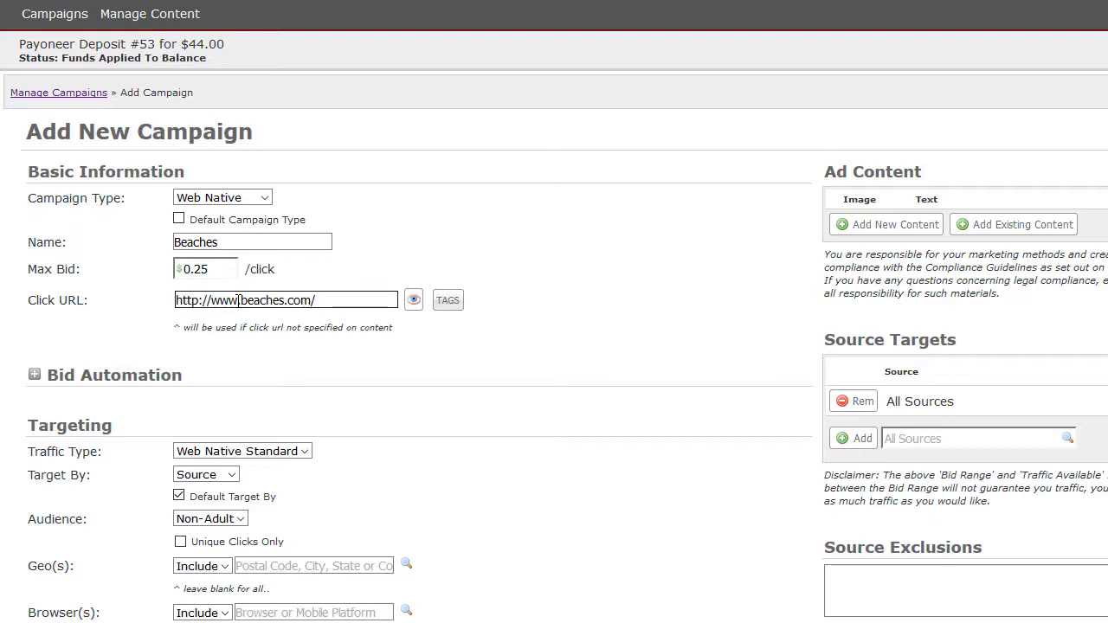
Review the replacement tags available for the click URL, then close the list
left_click(468, 301)
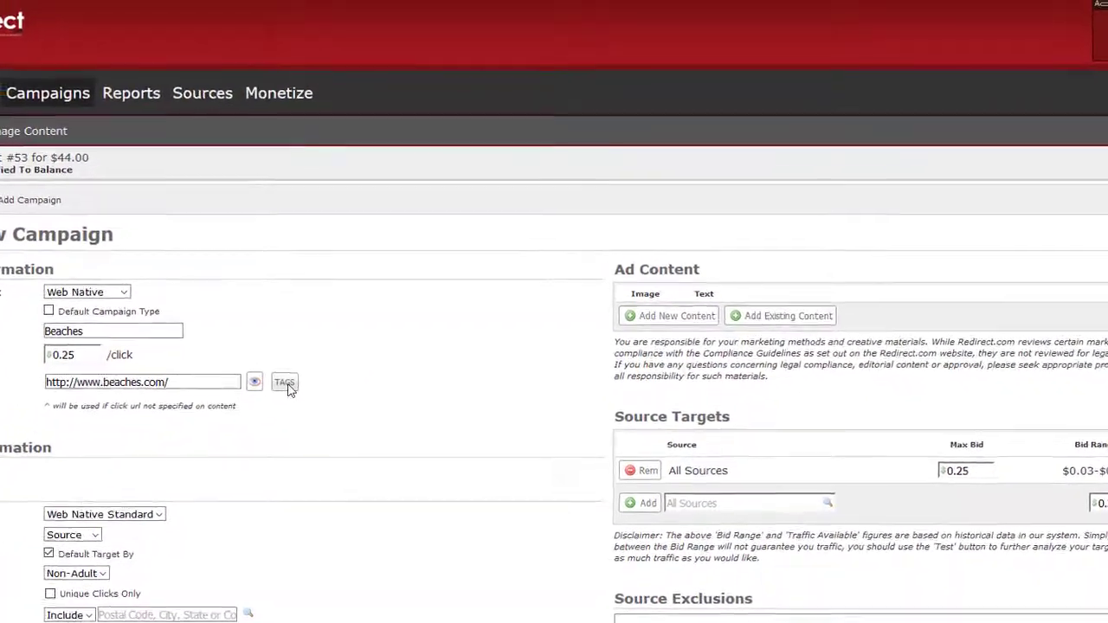
left_click(270, 405)
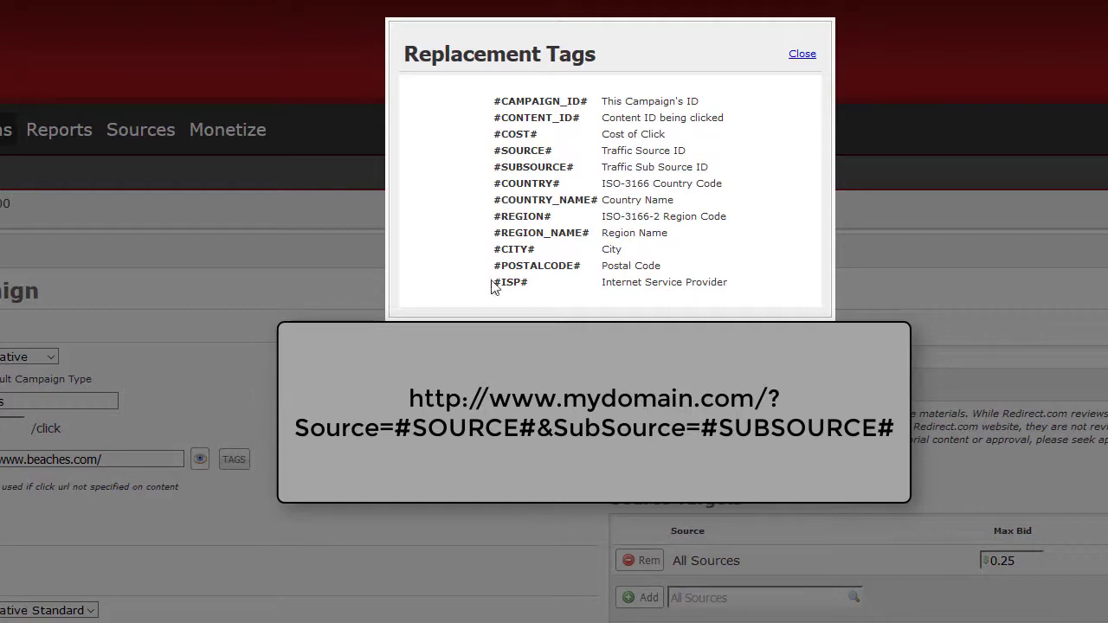
left_click(800, 55)
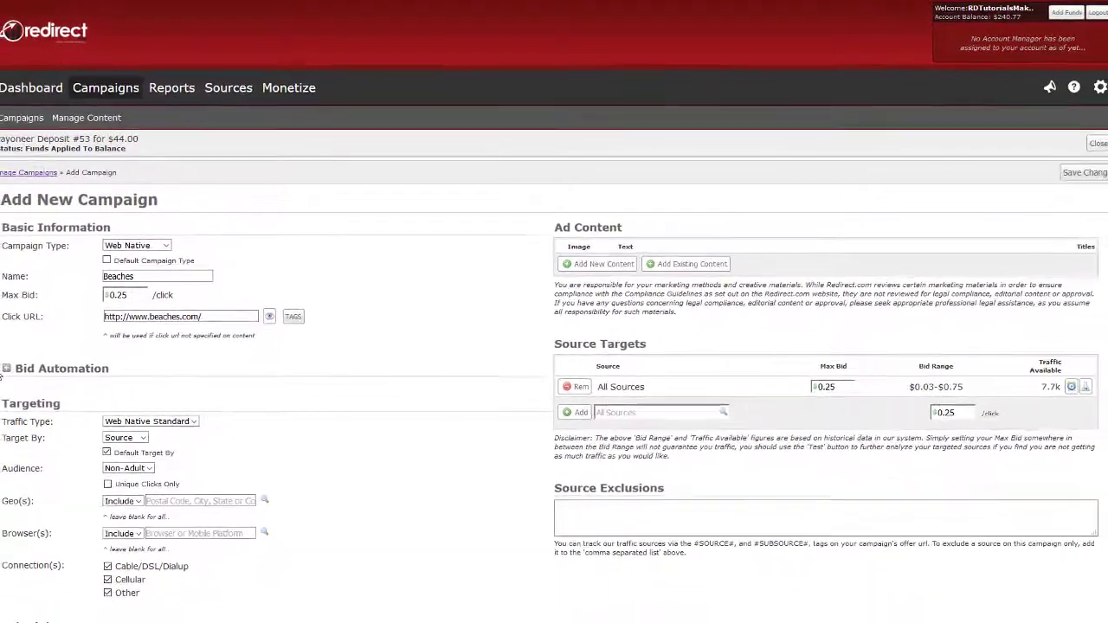
Set Monday to 50% of the bid under Bid Automation and collapse that section
left_click(22, 355)
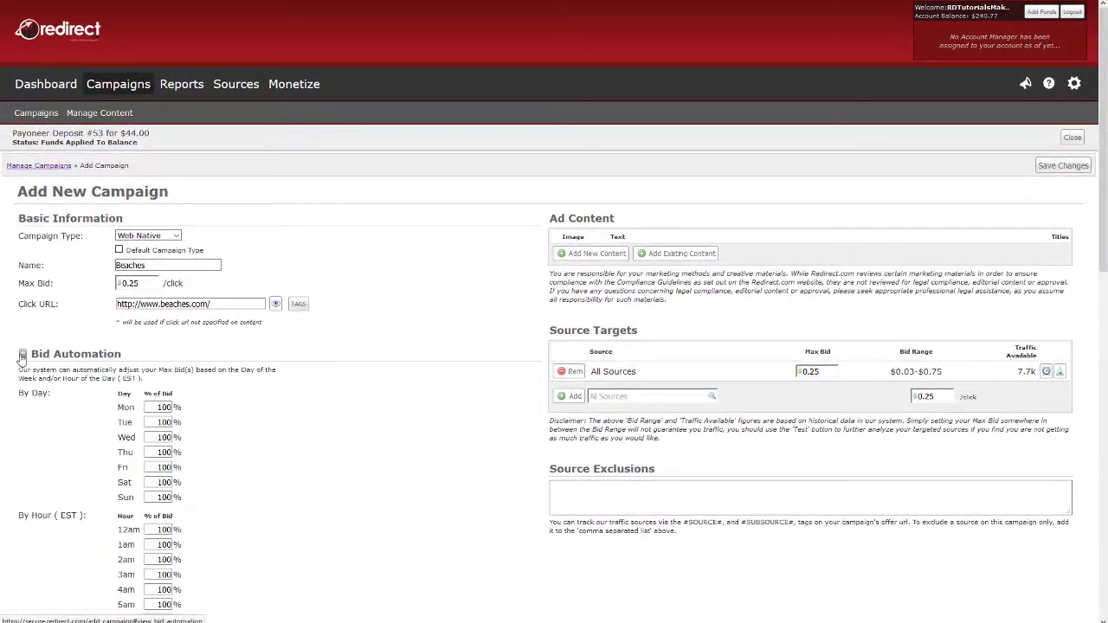
scroll(23, 355, "down", 3)
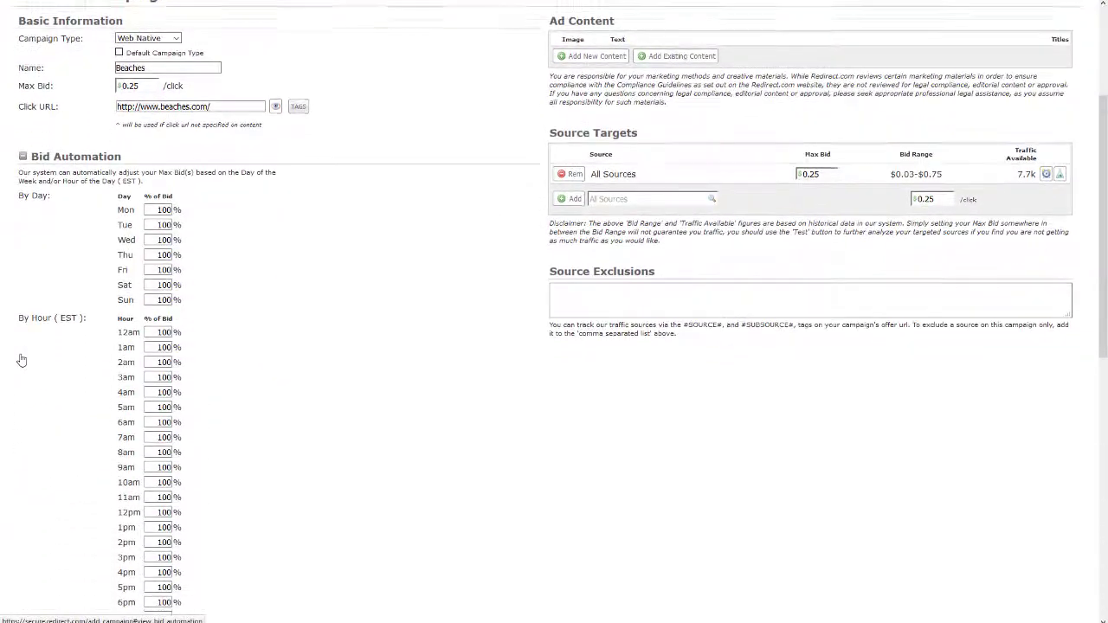
scroll(22, 359, "down", 1)
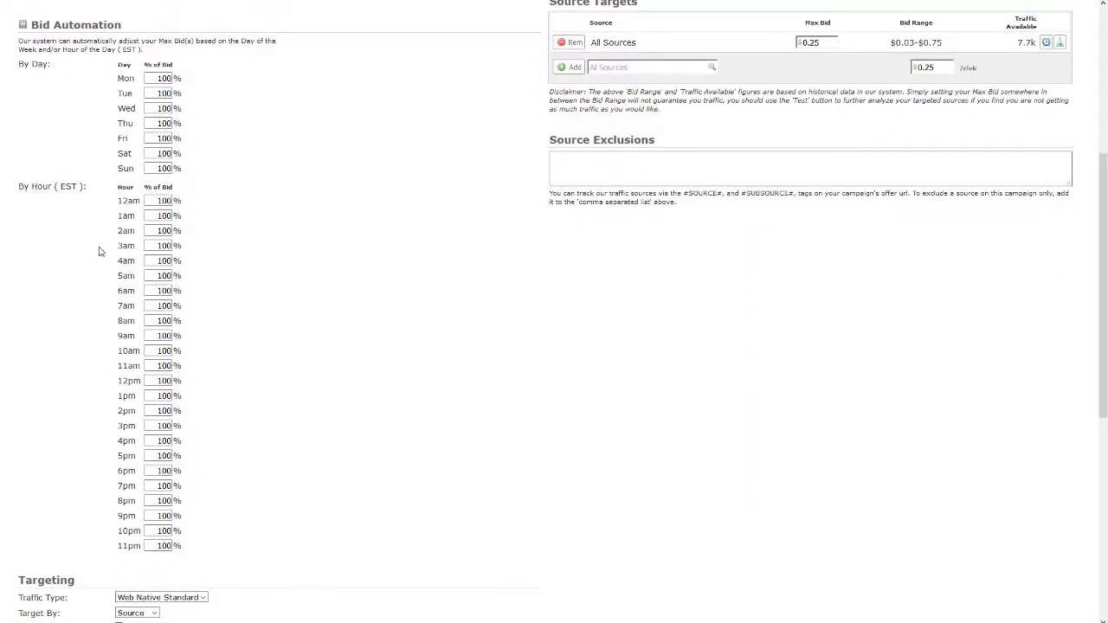
left_click(162, 79)
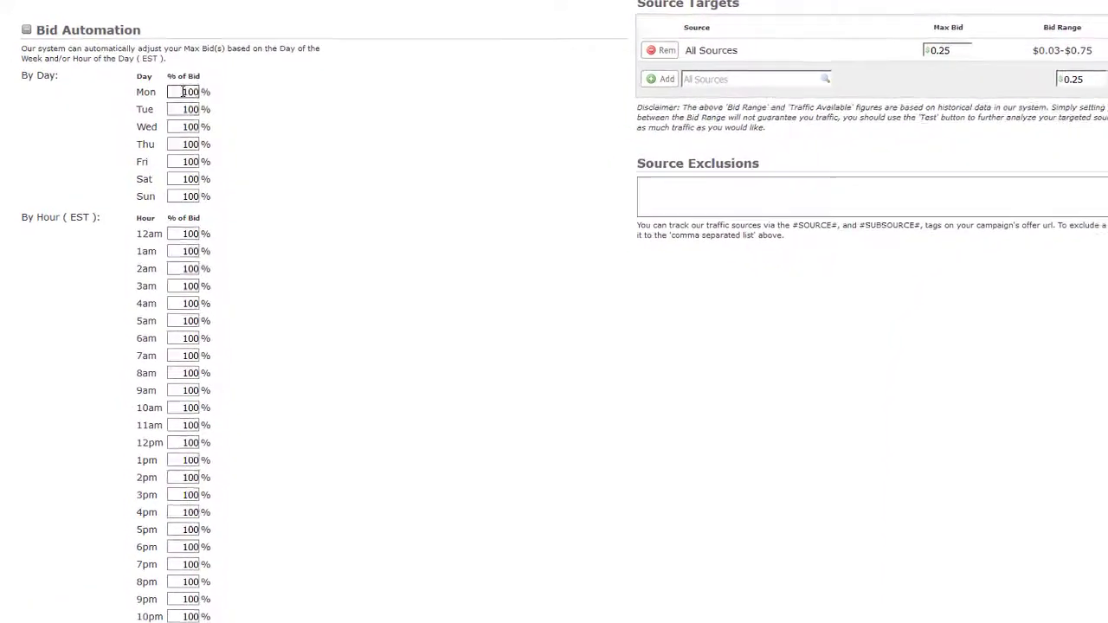
left_click(180, 194)
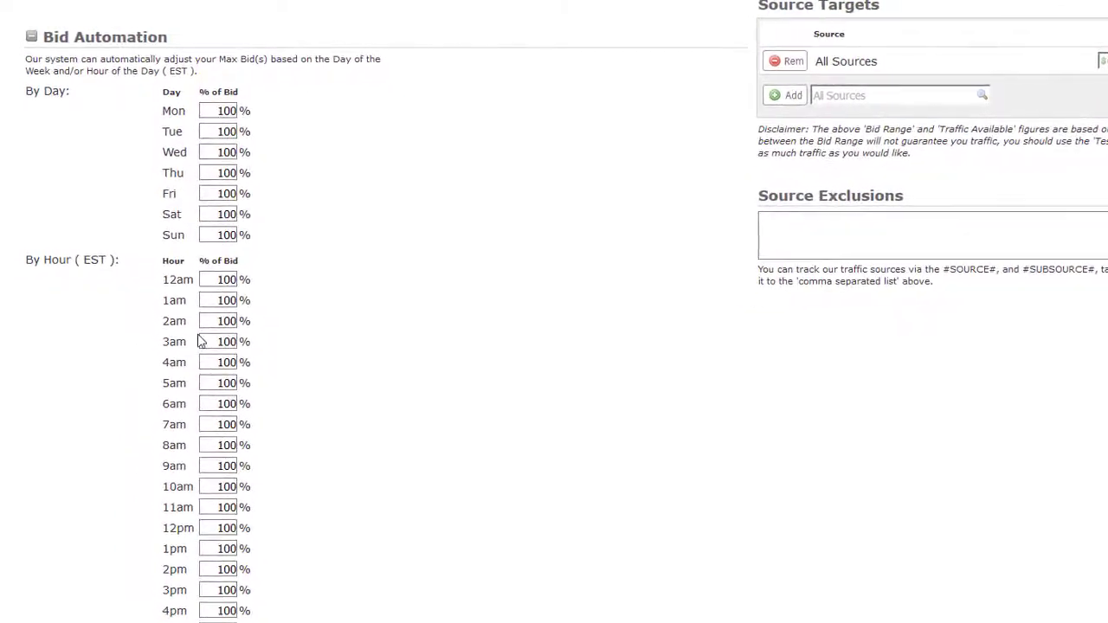
left_click(207, 109)
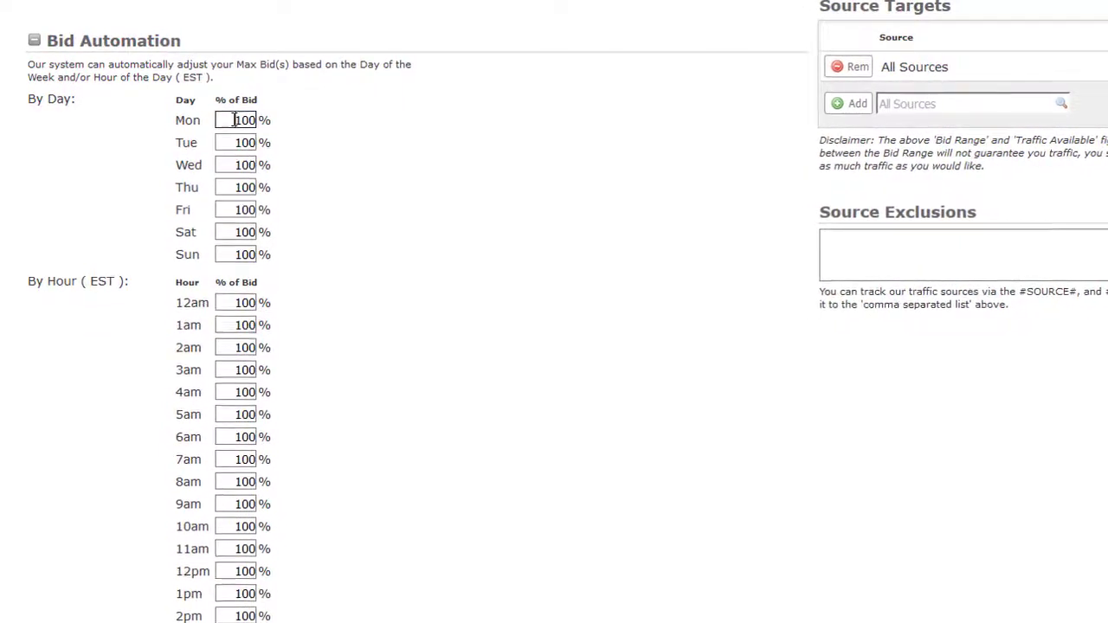
left_click_drag(232, 120, 271, 118)
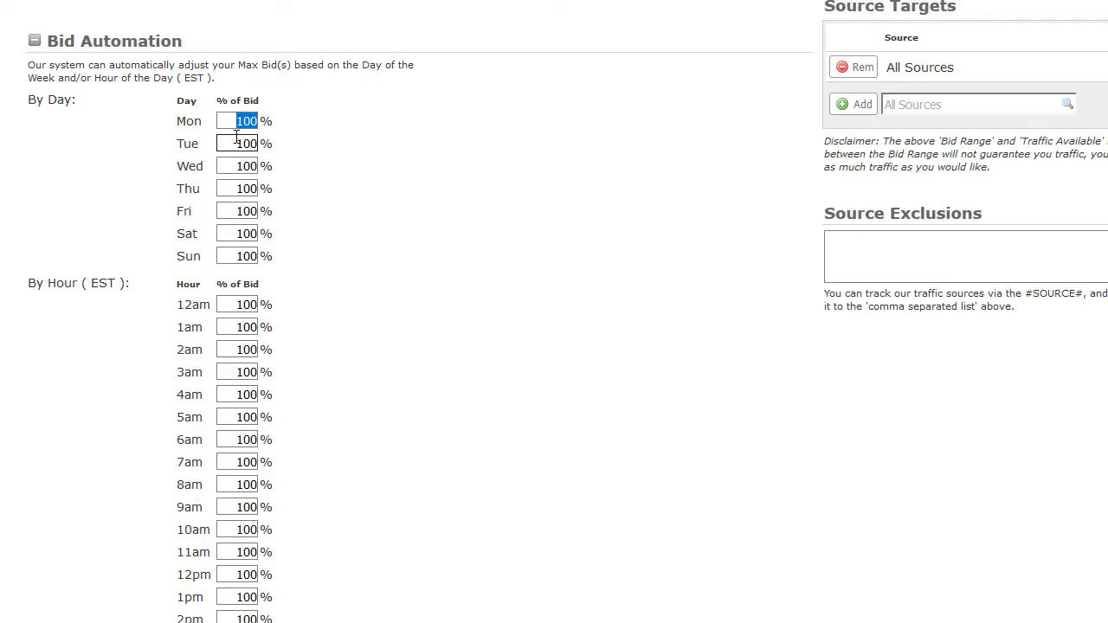
left_click(233, 122)
left_click_drag(233, 122, 274, 123)
left_click(289, 179)
left_click(232, 125)
left_click_drag(232, 122, 274, 120)
type("50")
left_click(277, 140)
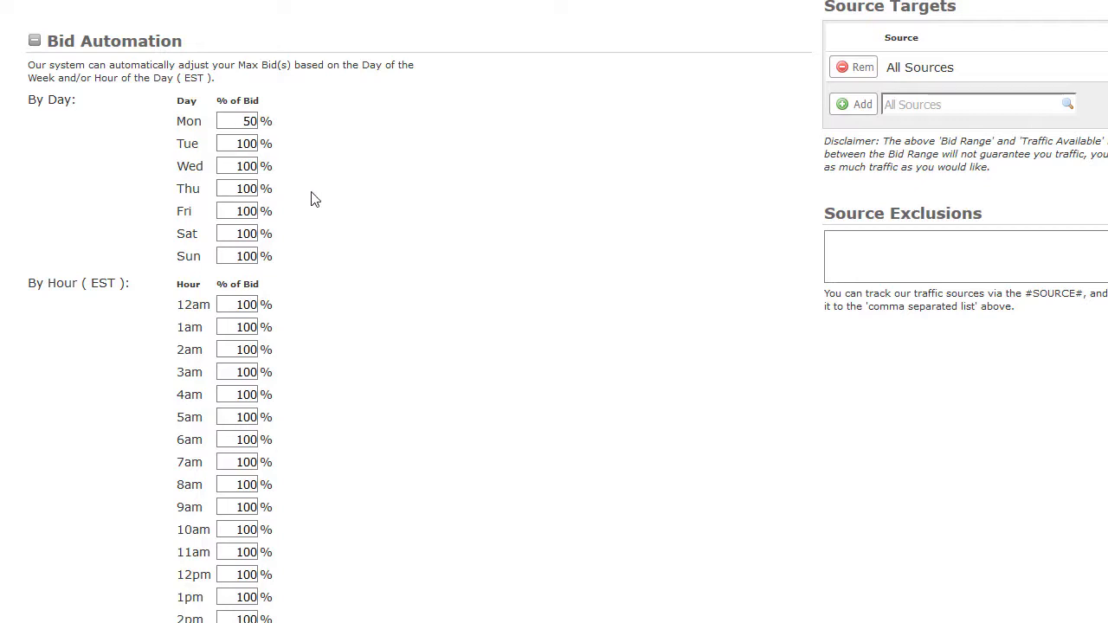
scroll(312, 198, "up", 3)
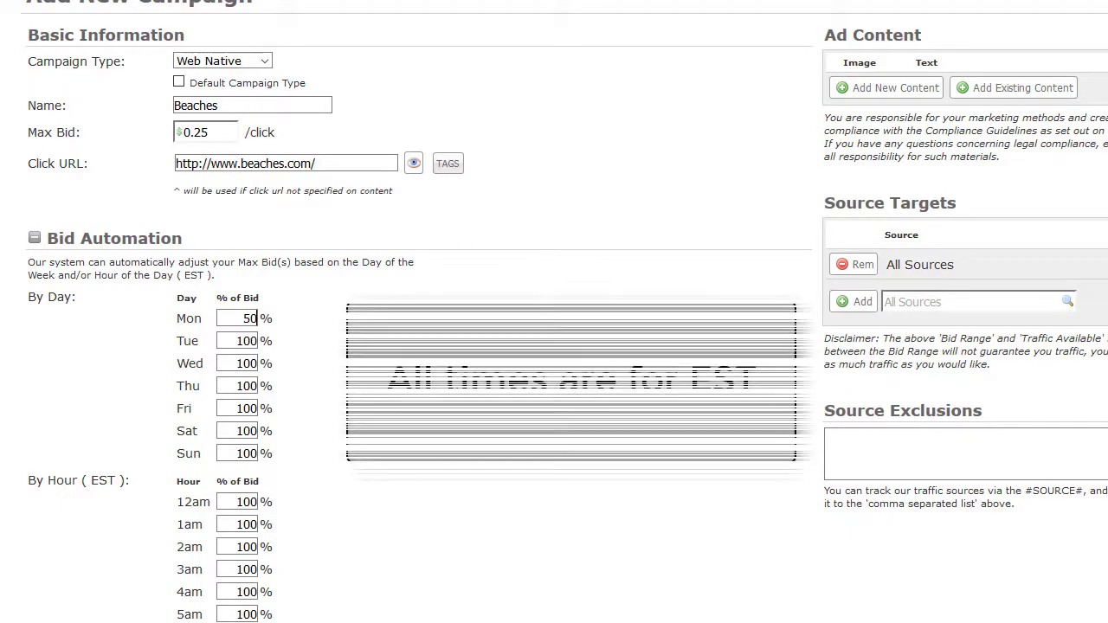
left_click(35, 238)
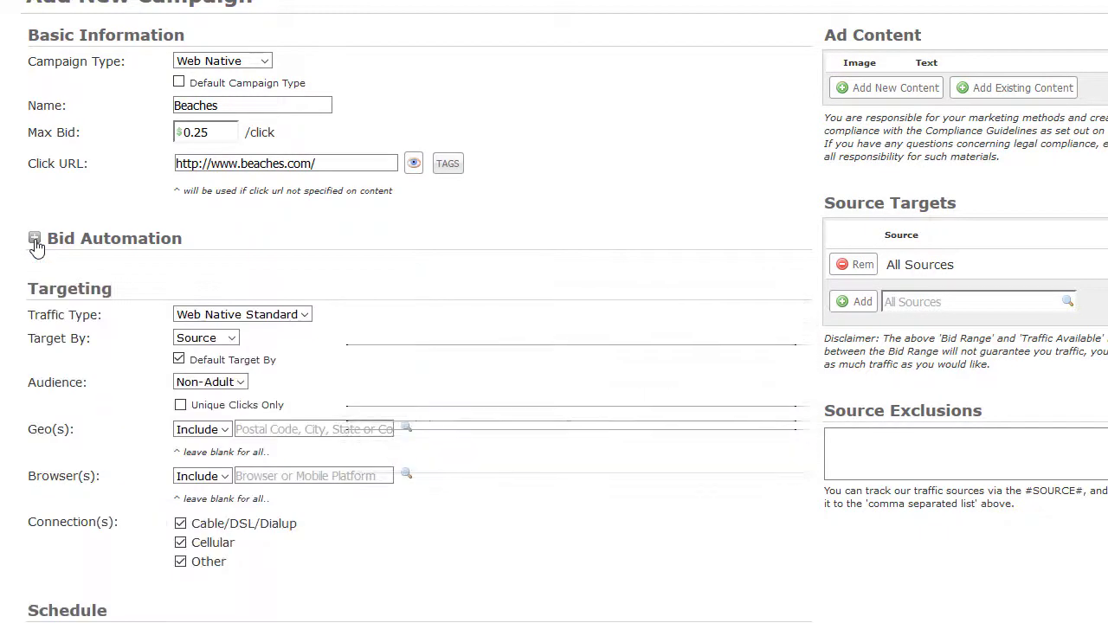
Choose Web Native Standard as the traffic type and Source as the targeting method
left_click(306, 316)
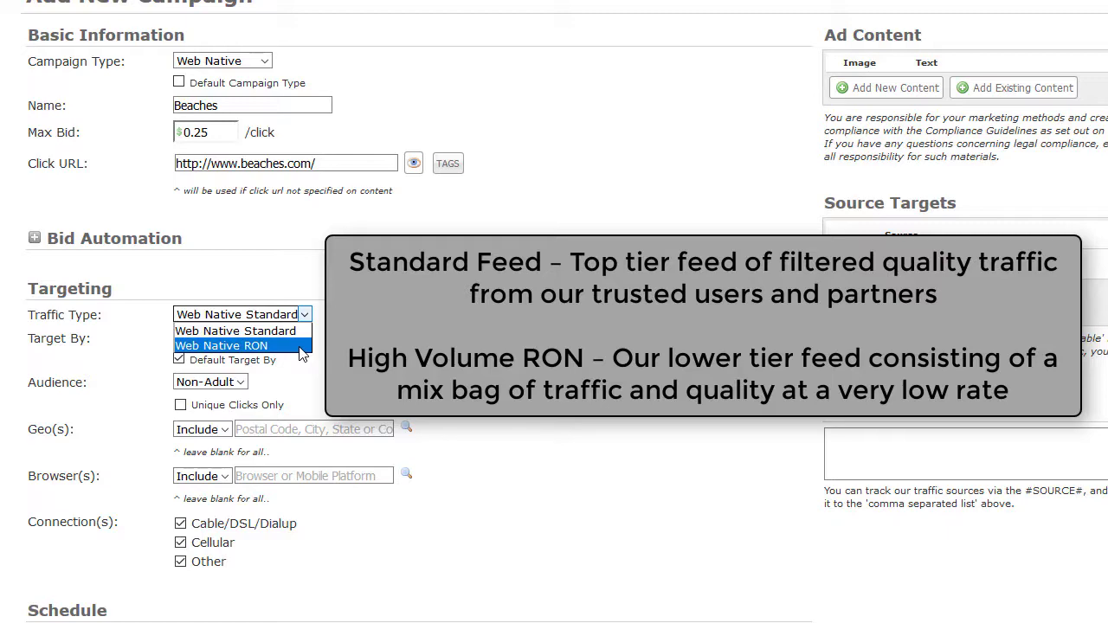
left_click(235, 331)
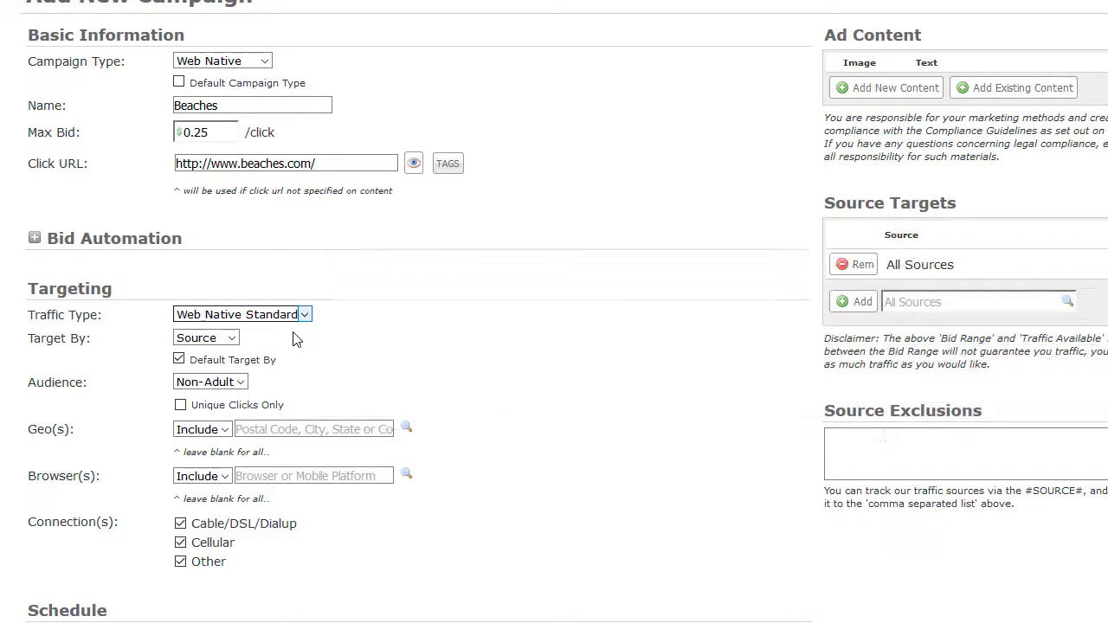
left_click(231, 343)
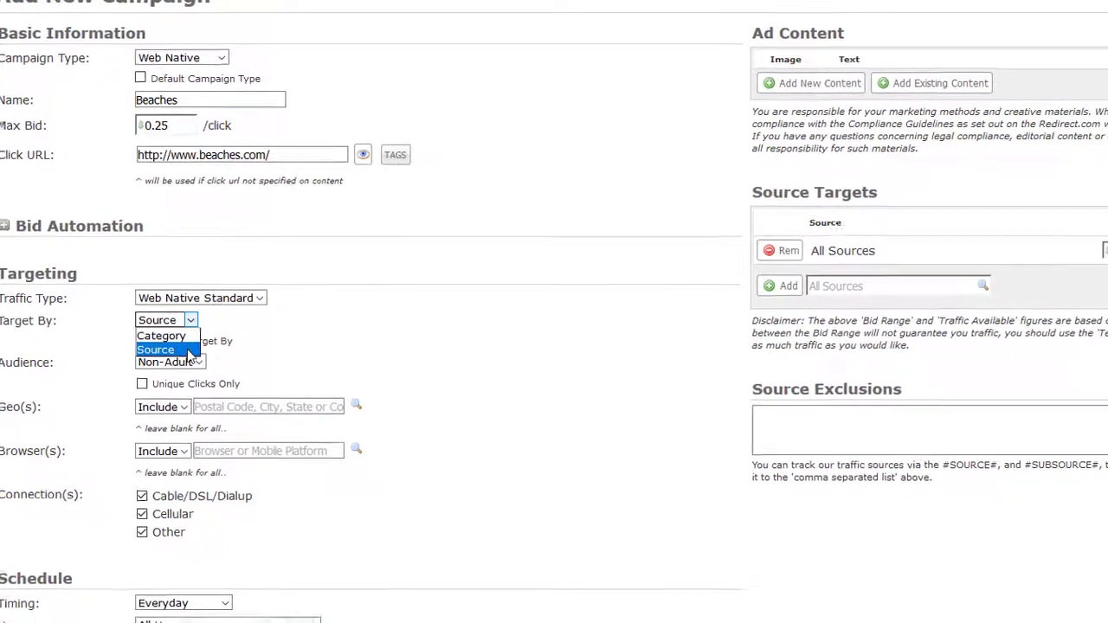
left_click(126, 321)
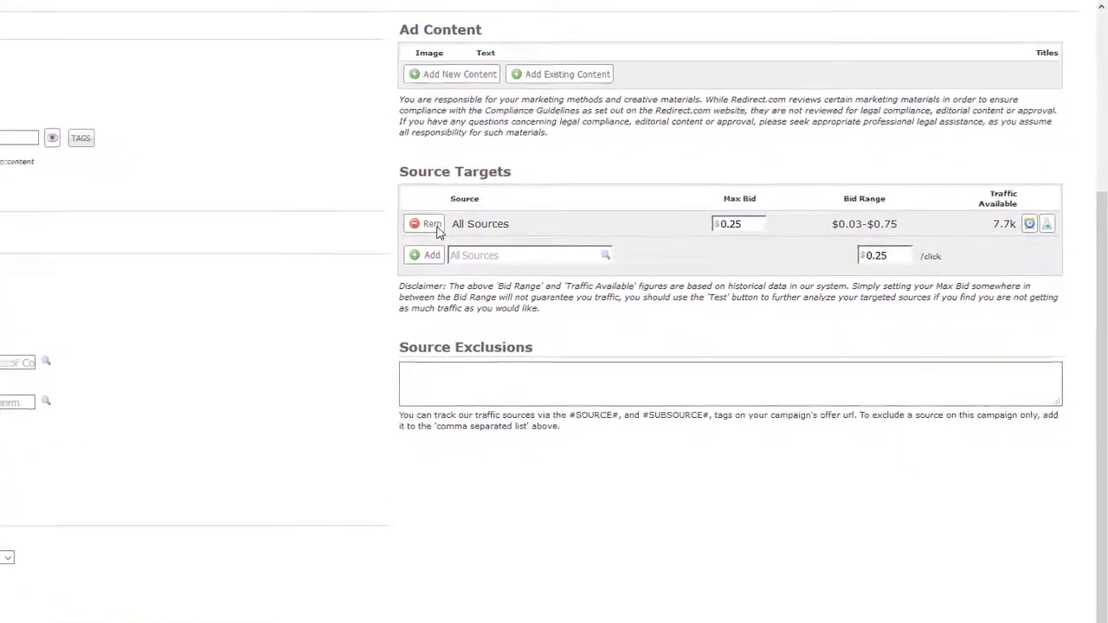
Replace the All Sources target with the sources 22097, 20939 and 9823
left_click(460, 219)
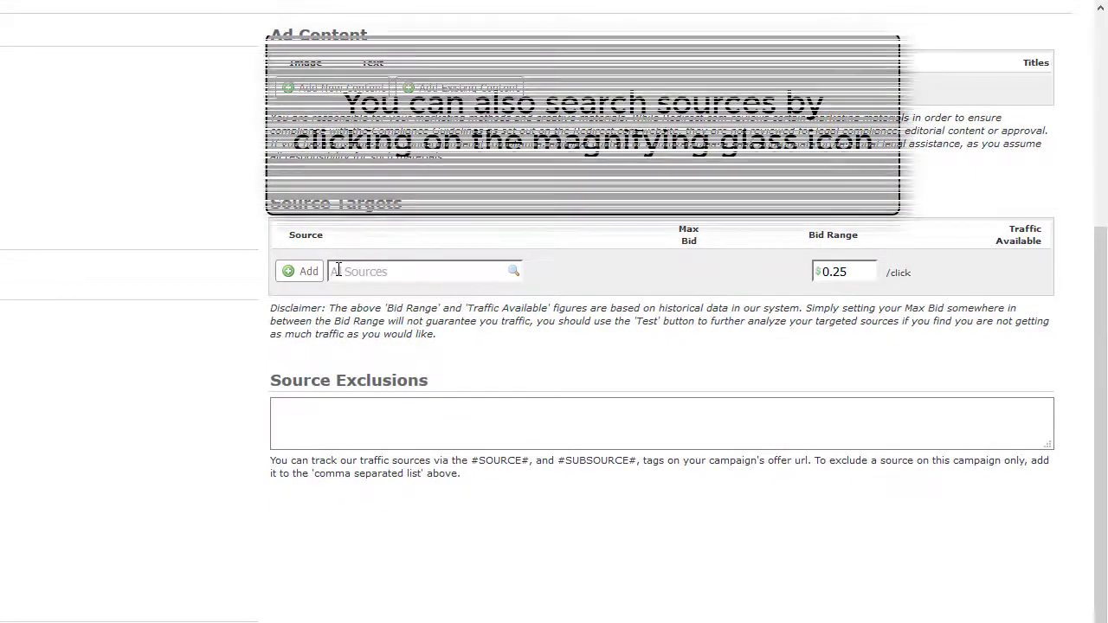
left_click(339, 271)
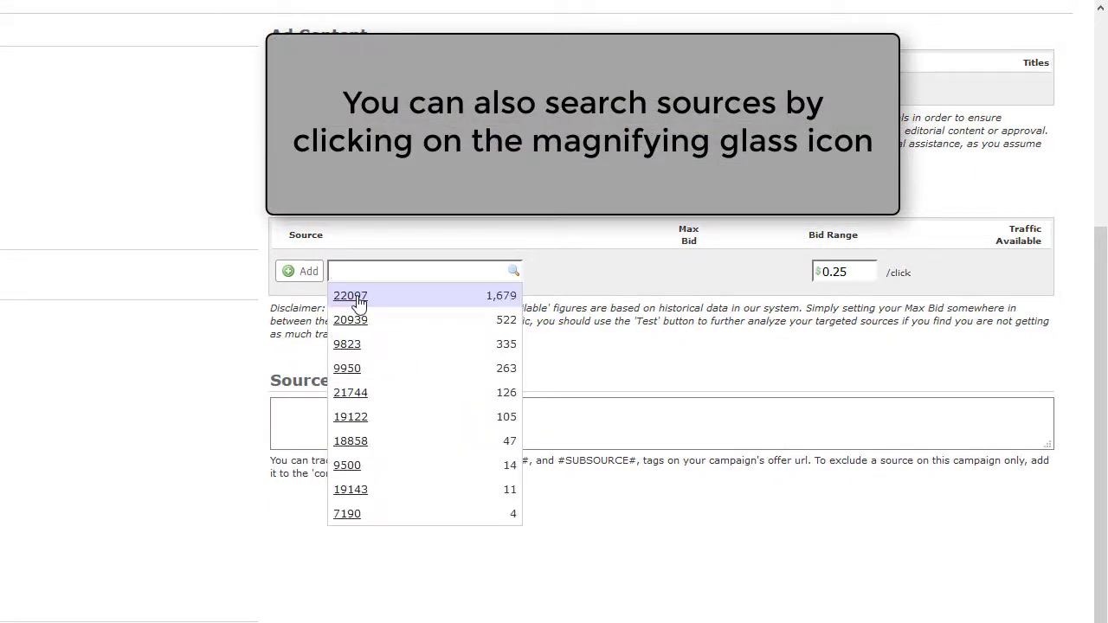
left_click(352, 296)
left_click(375, 272)
left_click(373, 319)
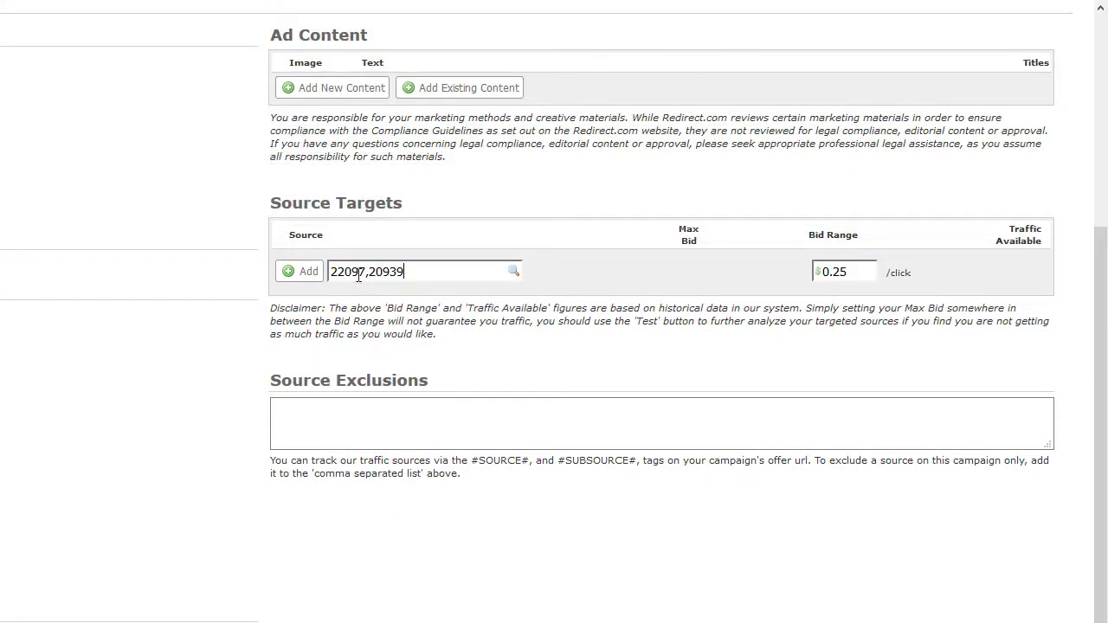
left_click(417, 273)
type(",")
left_click(387, 350)
left_click(299, 272)
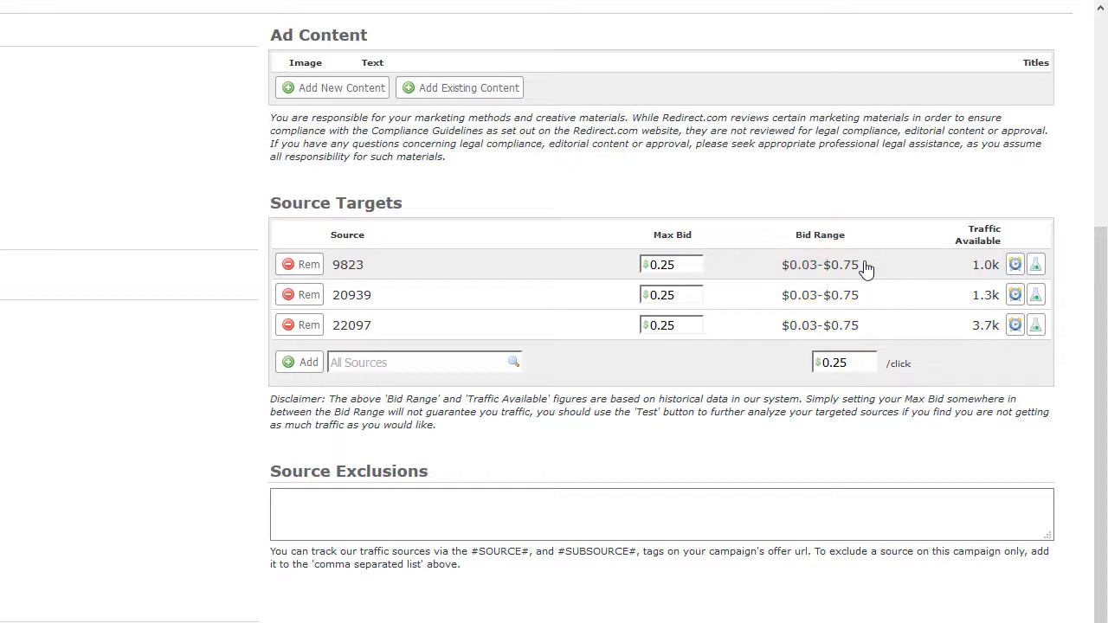
Check the hourly bid and traffic breakdown for source 9823 and the Source Exclusions field
left_click(1015, 265)
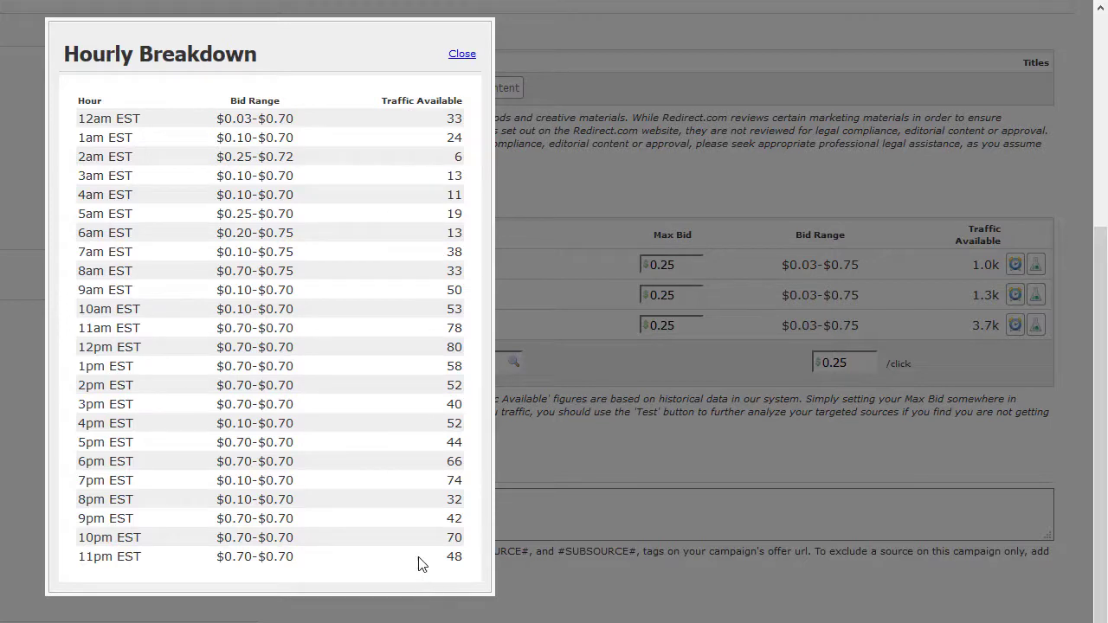
left_click(462, 56)
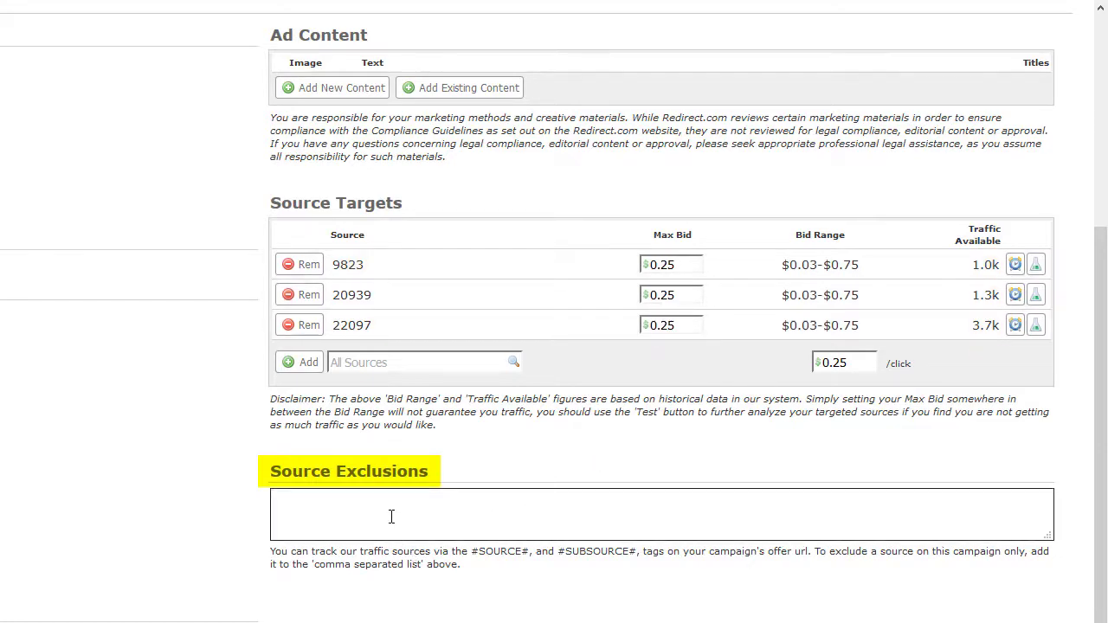
left_click(365, 516)
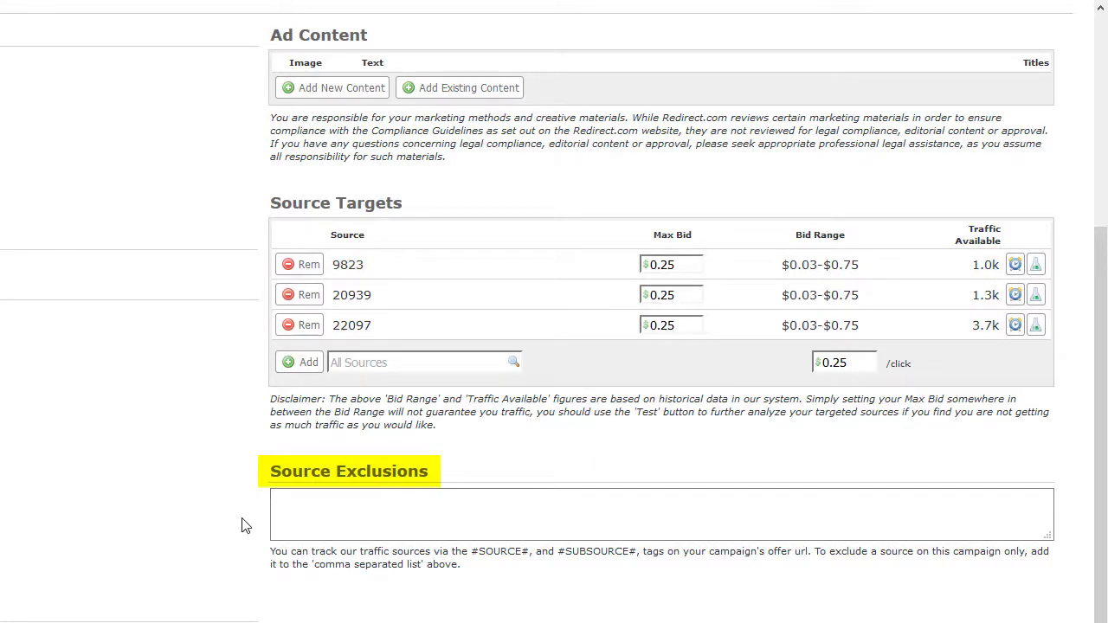
Remove the three individual source targets and add All Sources back as the target
left_click(305, 264)
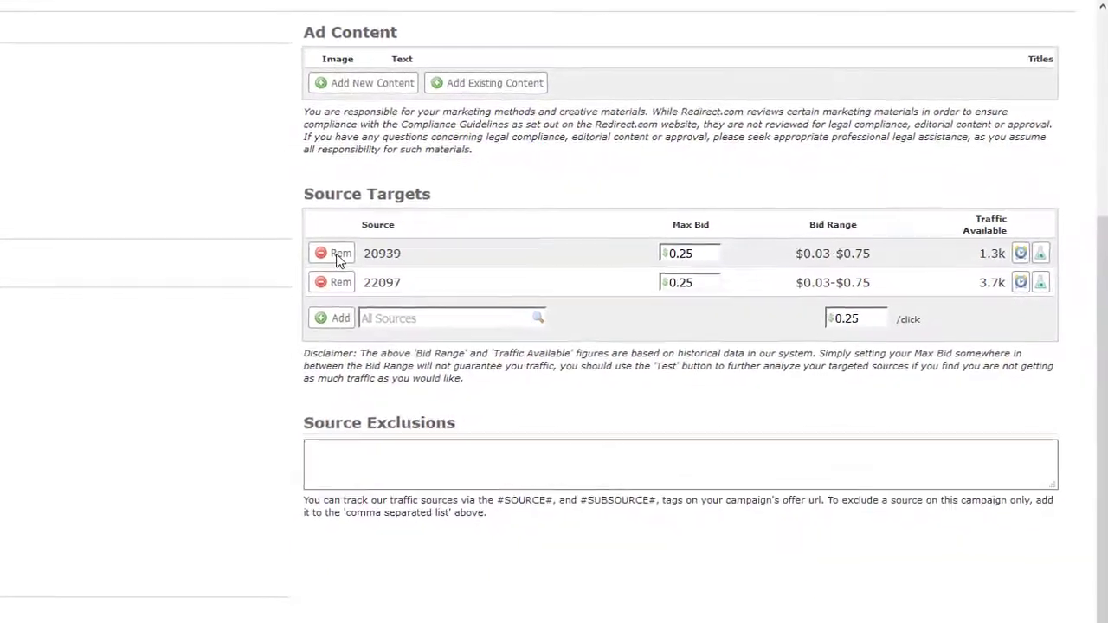
left_click(336, 254)
left_click(337, 256)
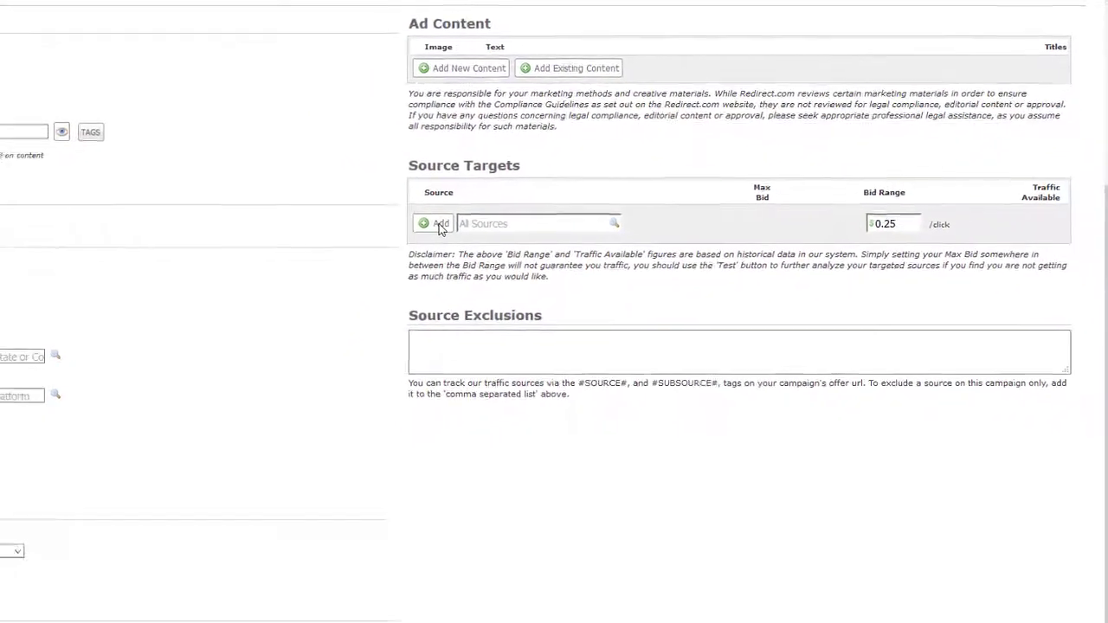
left_click(436, 224)
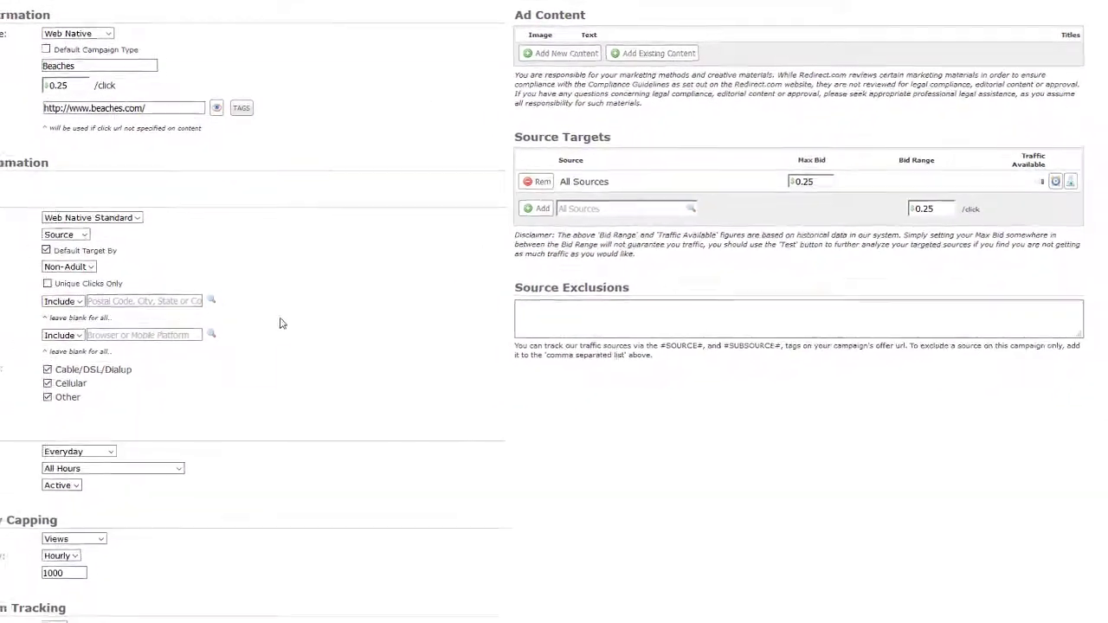
Switch the campaign's targeting to Category and browse the available category targets
left_click(82, 235)
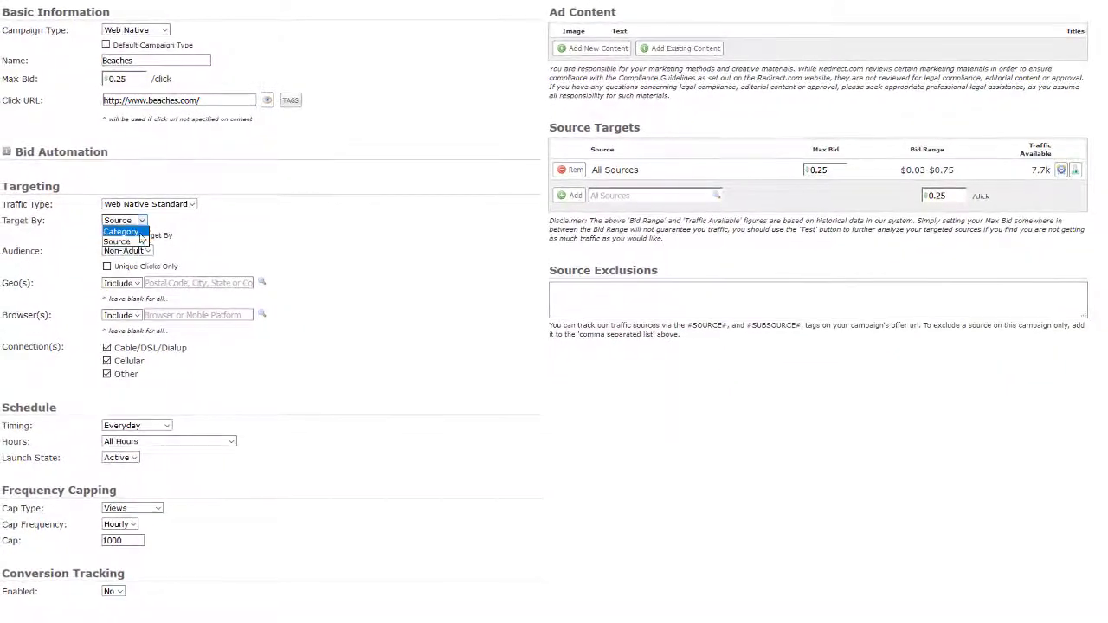
left_click(139, 232)
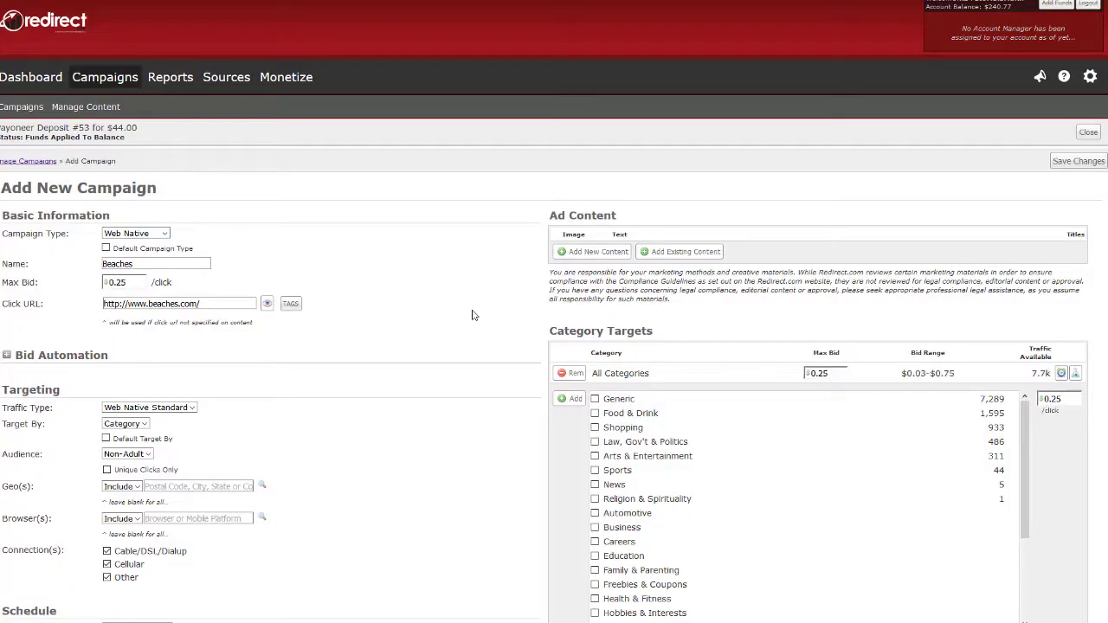
scroll(606, 441, "down", 3)
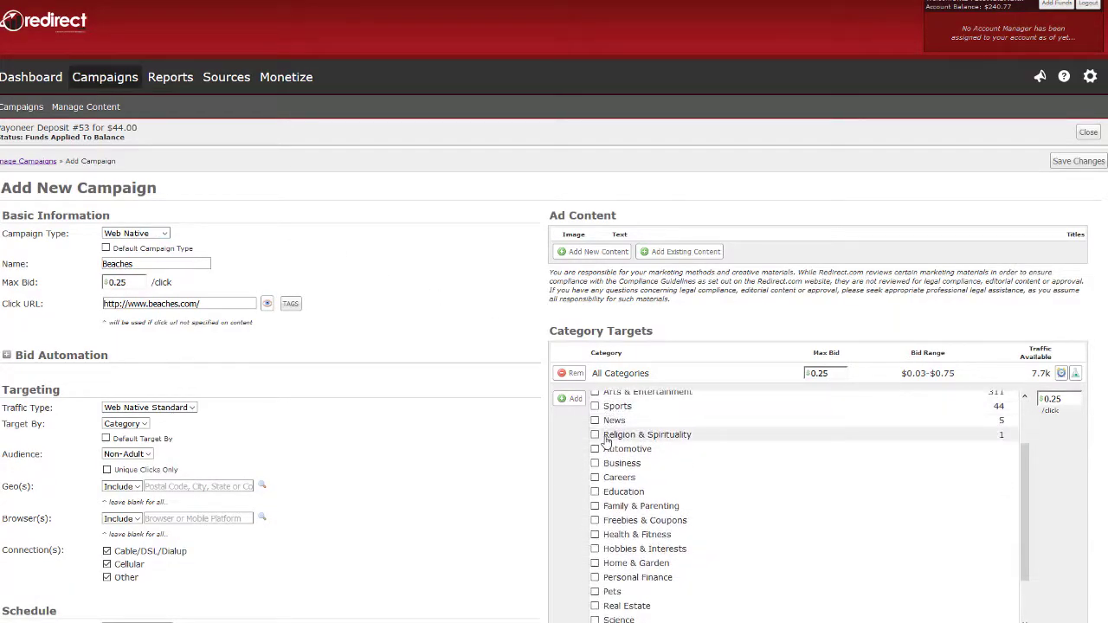
Replace the All Categories target with the Generic, Food & Drink and Shopping categories
scroll(595, 423, "up", 2)
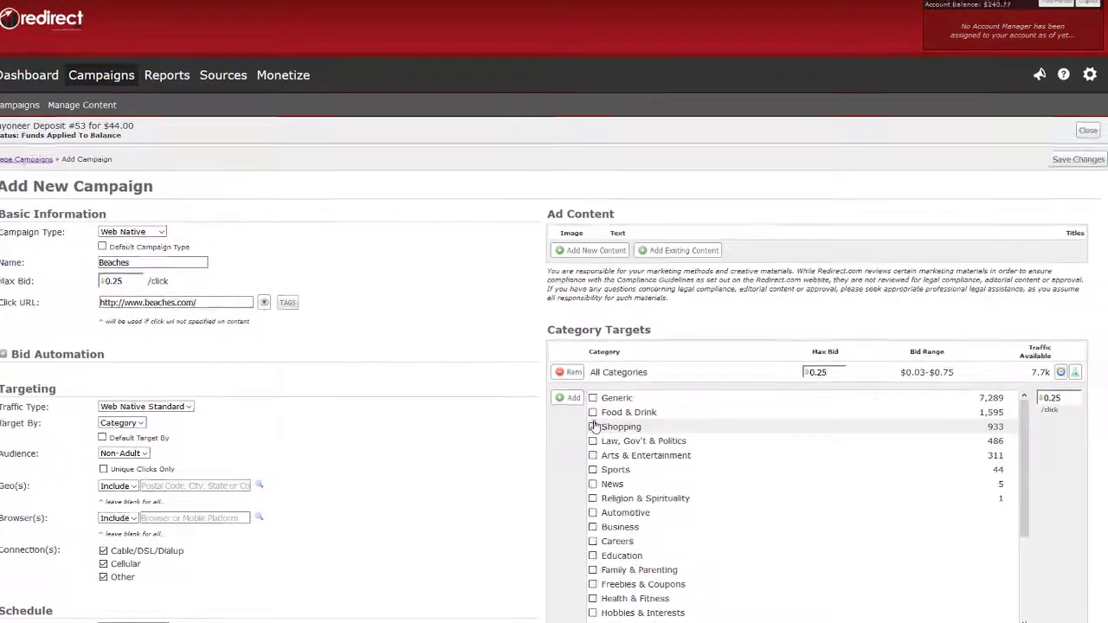
left_click(554, 365)
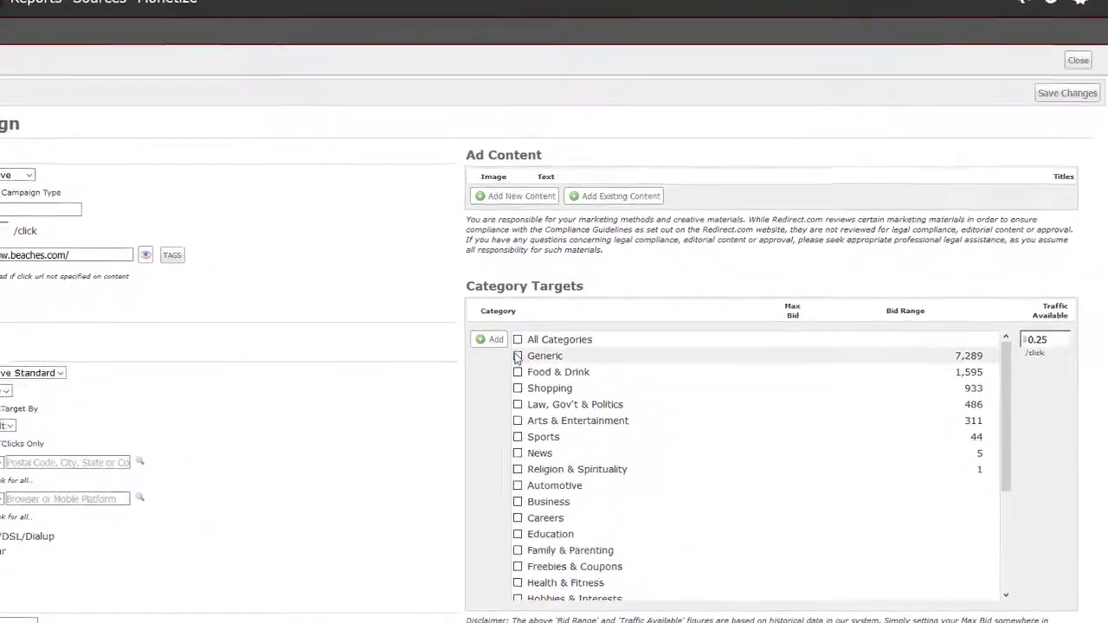
left_click(517, 356)
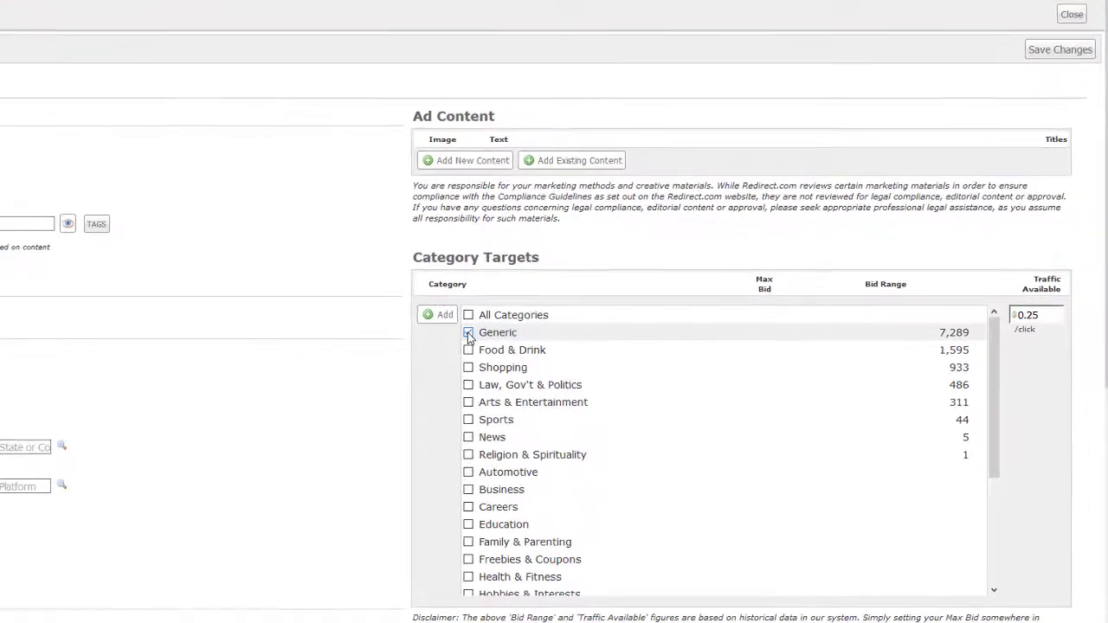
left_click(518, 372)
left_click(418, 346)
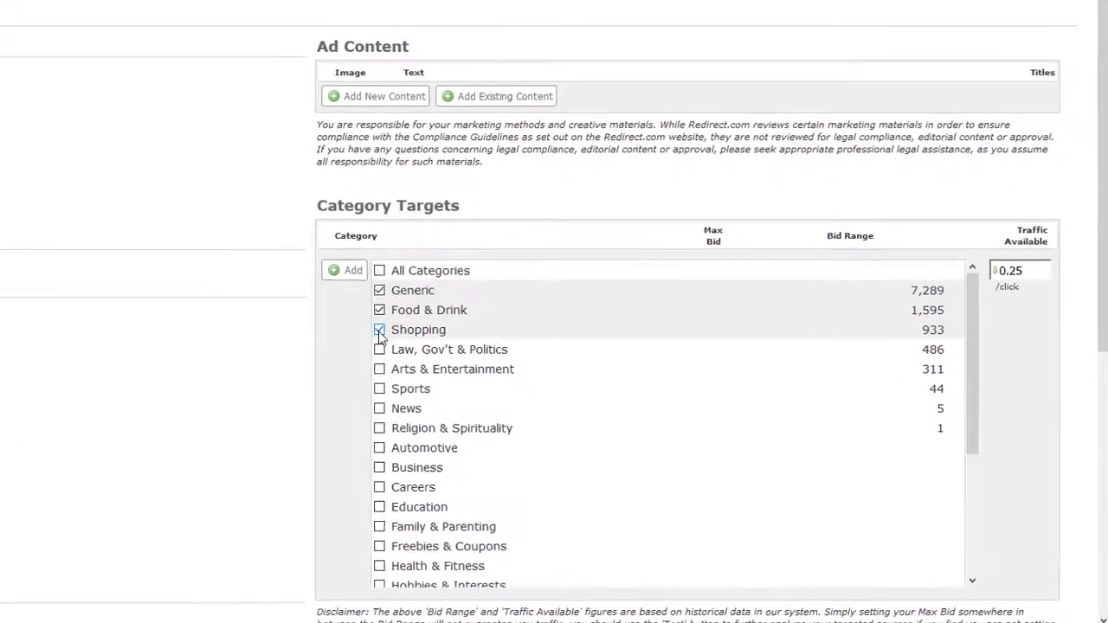
left_click(325, 258)
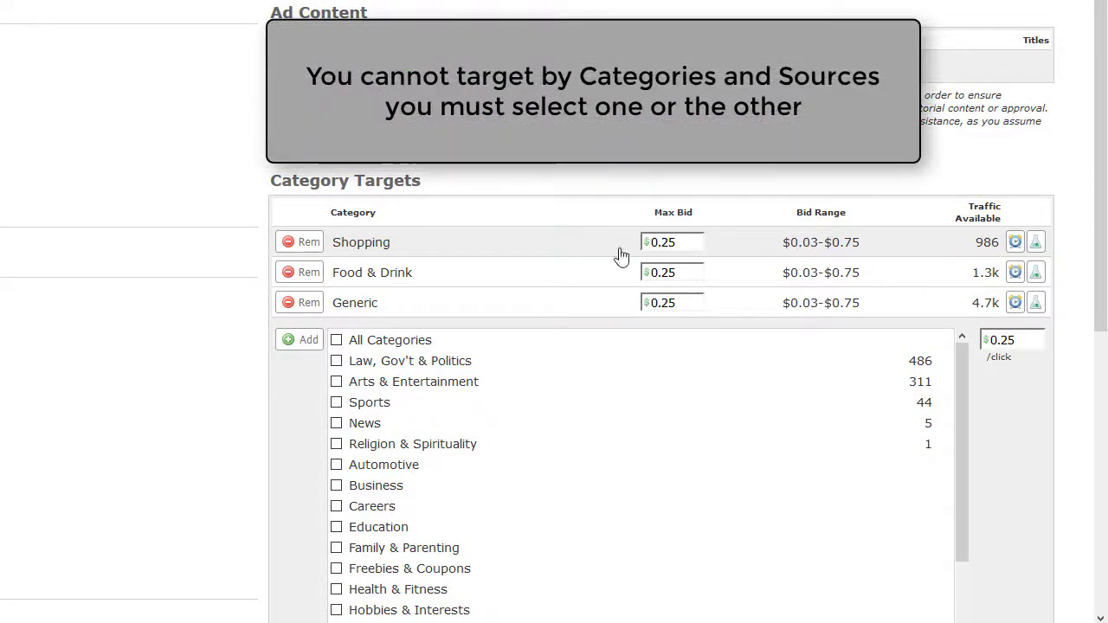
Remove the Shopping, Food & Drink and Generic category targets and switch the campaign's targeting back to Source
left_click(305, 246)
left_click(305, 246)
left_click(305, 246)
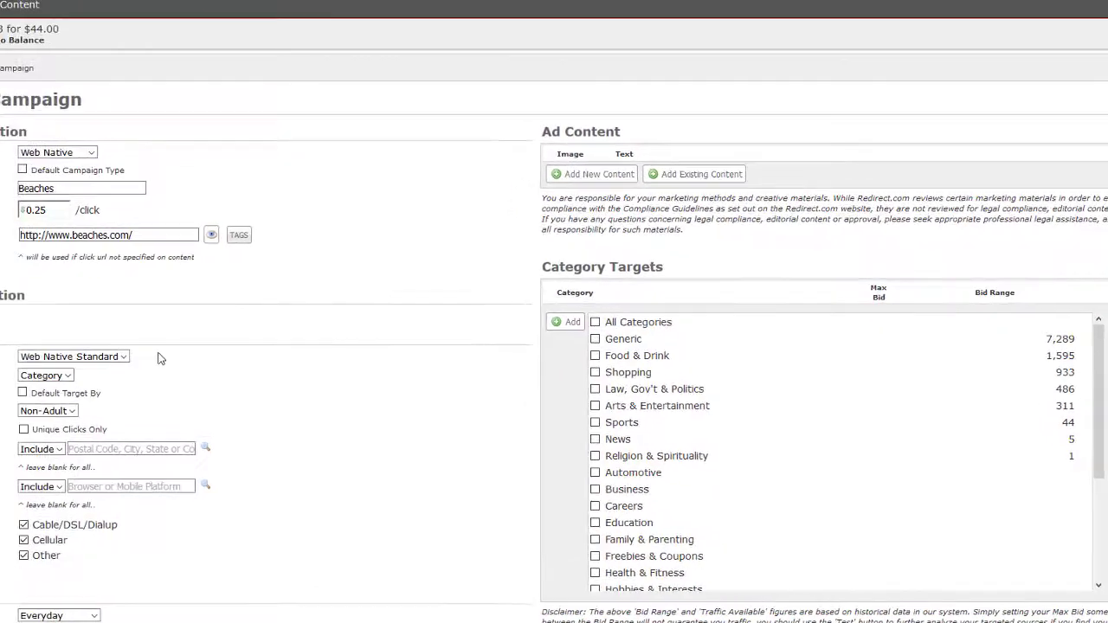
left_click(126, 385)
left_click(126, 403)
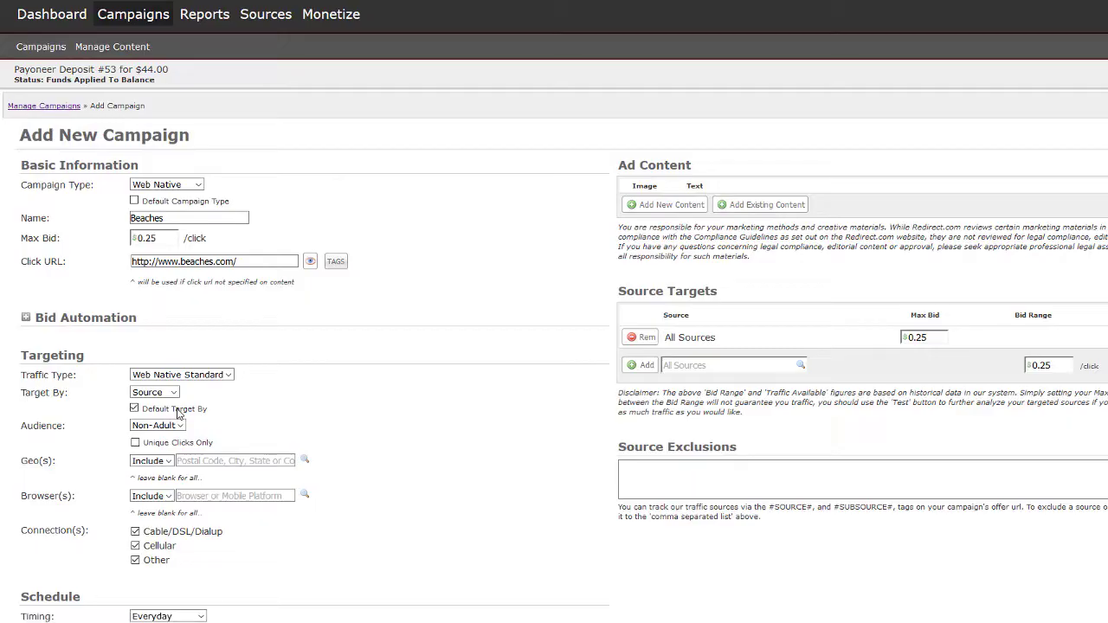
Choose the Non-Adult audience and limit the campaign to unique clicks only
scroll(212, 406, "down", 3)
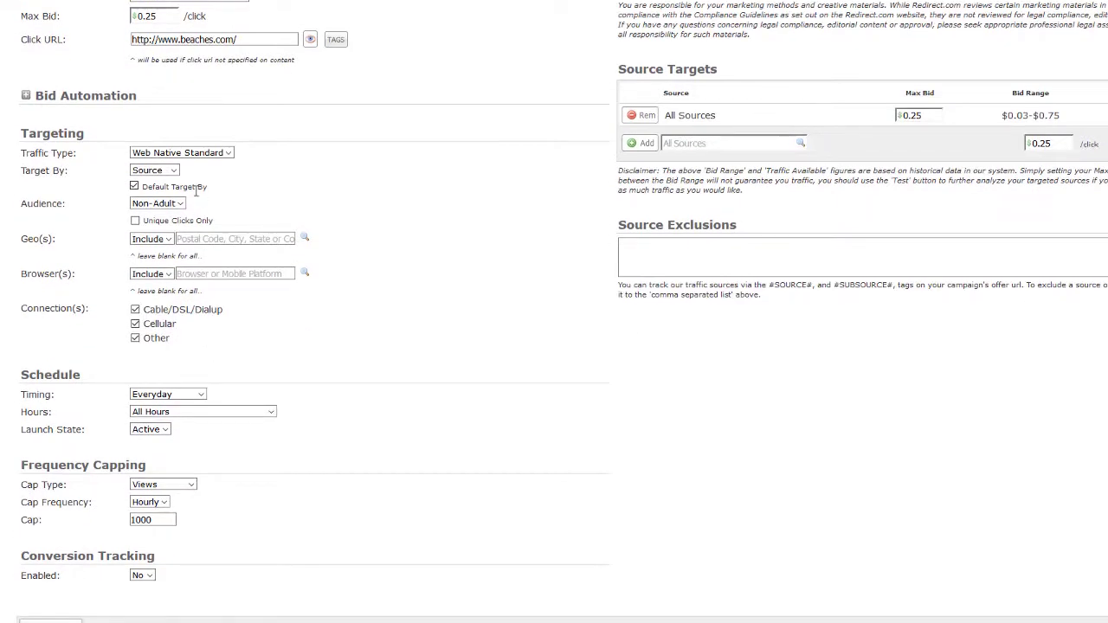
left_click(173, 204)
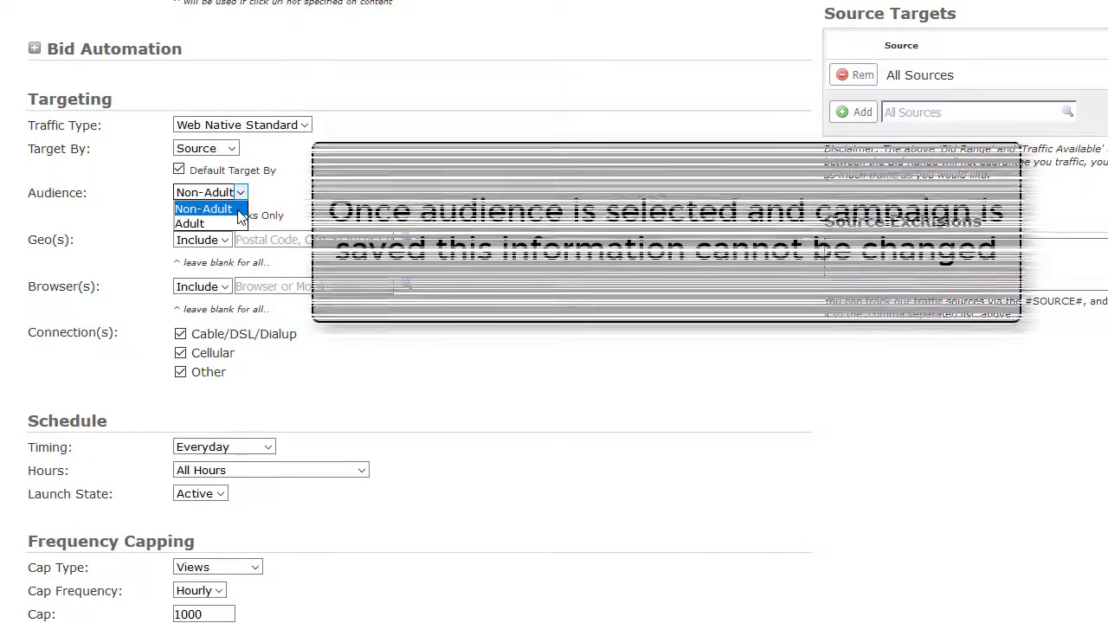
left_click(239, 209)
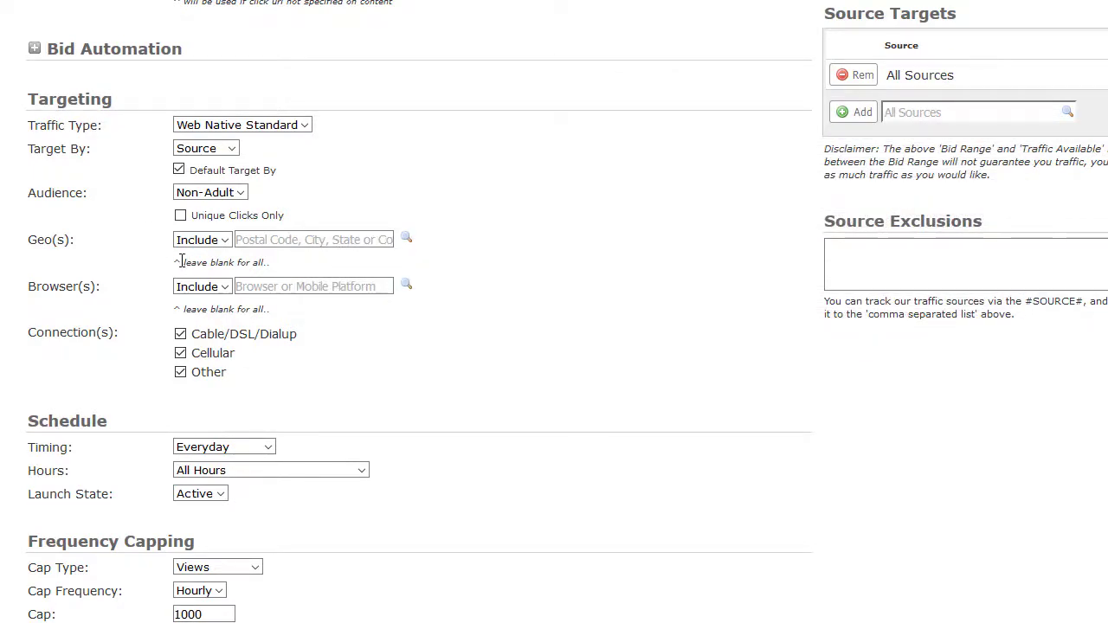
left_click(180, 217)
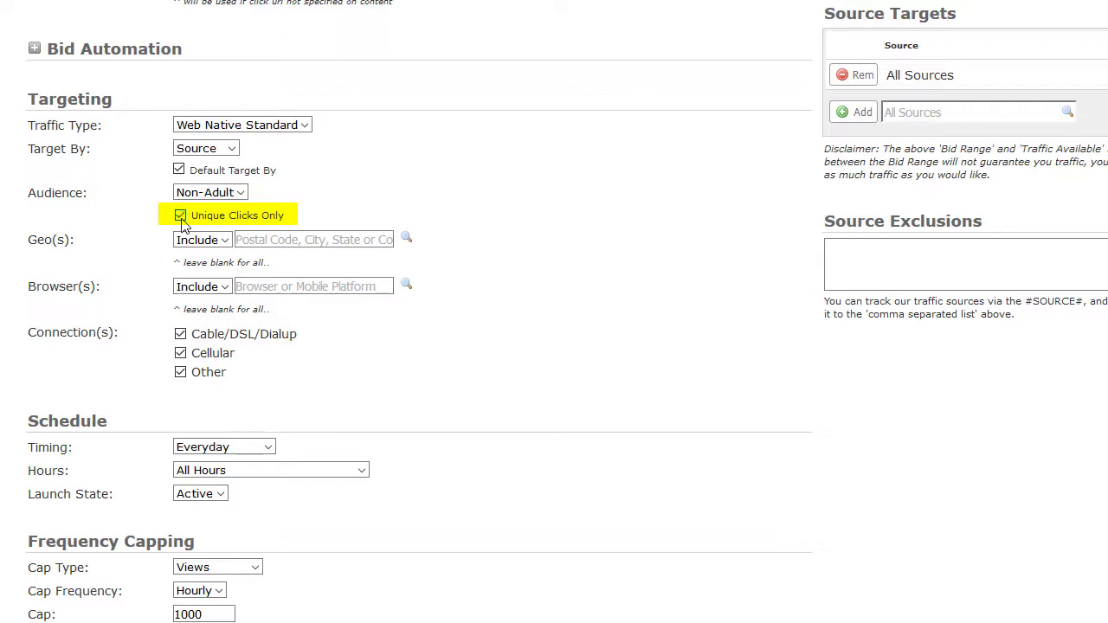
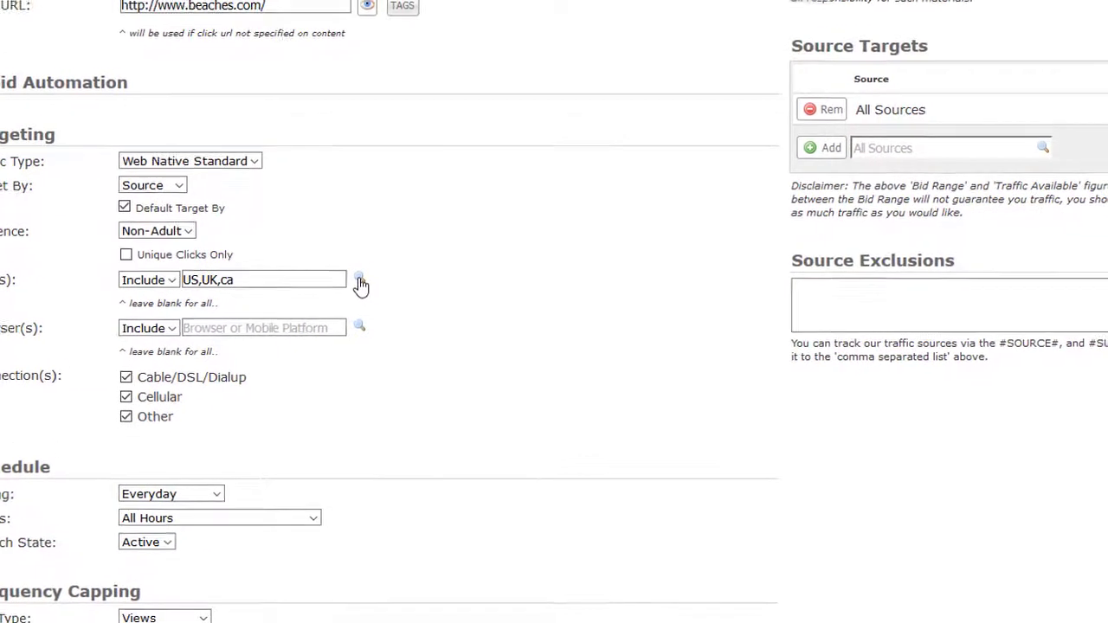
Find Belize and Belarus in the country list and add them to the geo targets US, UK and ca
left_click(359, 282)
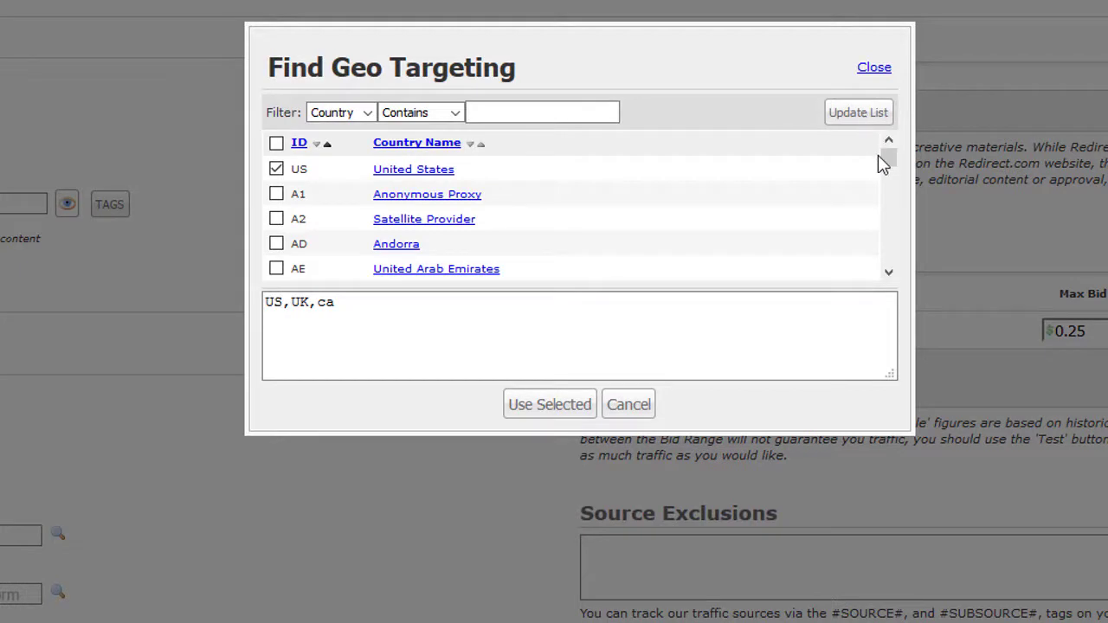
left_click_drag(888, 158, 892, 178)
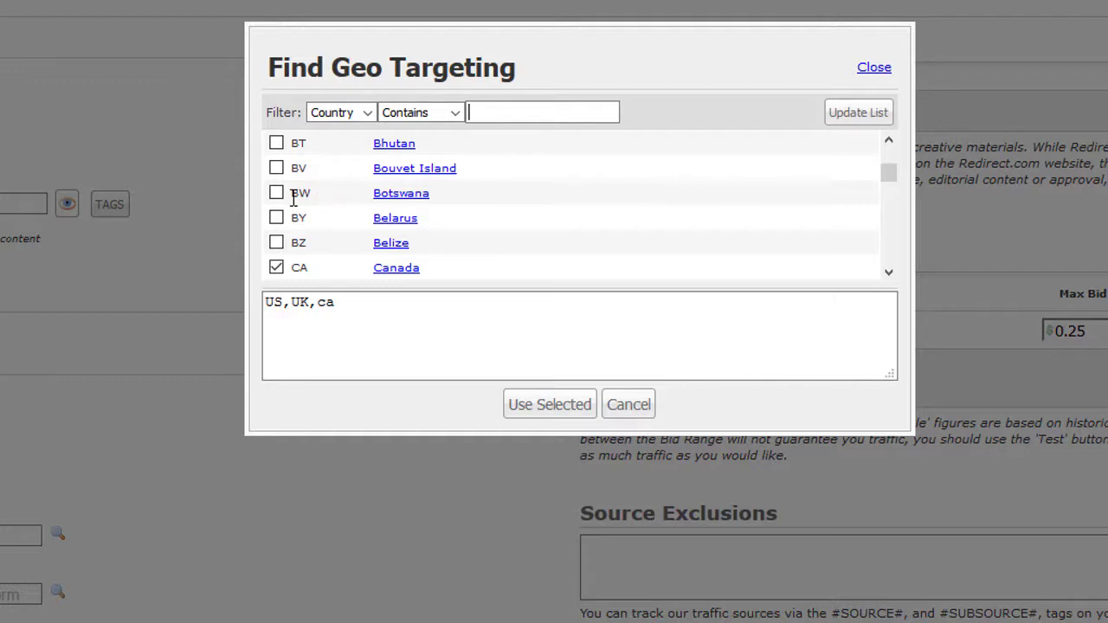
left_click(276, 243)
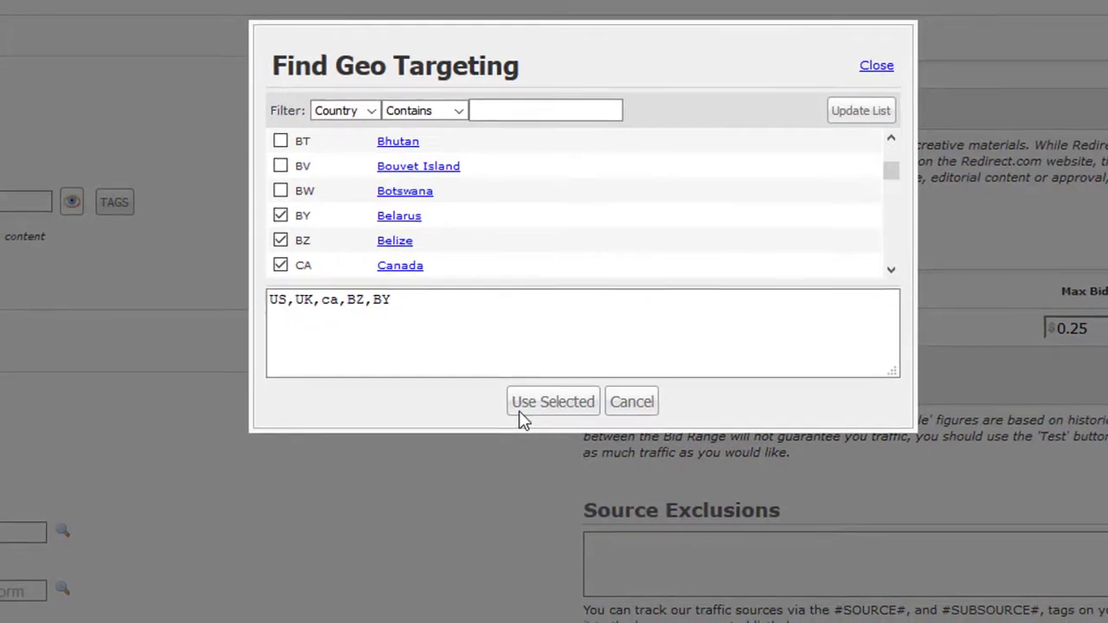
left_click(520, 418)
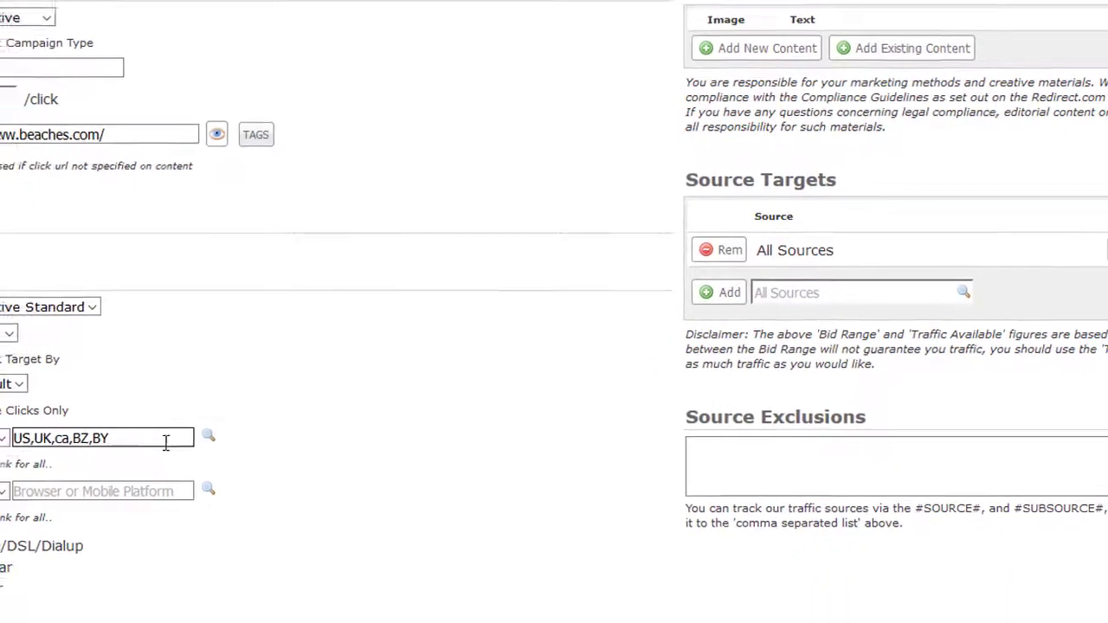
Clear all the country codes from the campaign's geo targeting
left_click(111, 477)
type(",")
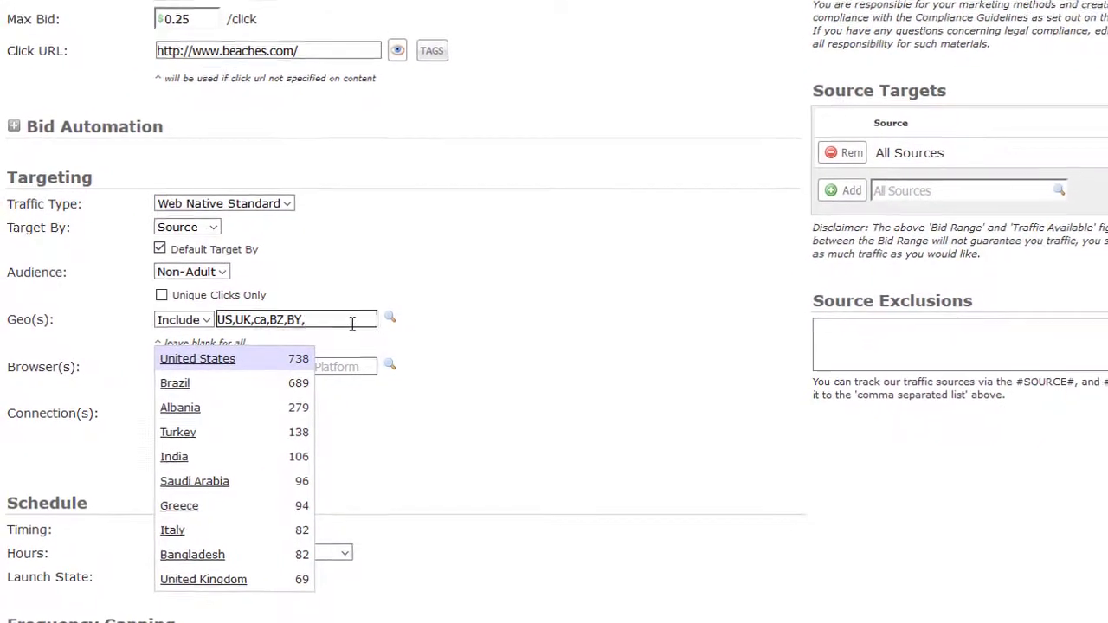
key("BackSpace")
key("BackSpace")
key("BackSpace")
key("BackSpace")
key("BackSpace")
key("BackSpace")
key("BackSpace")
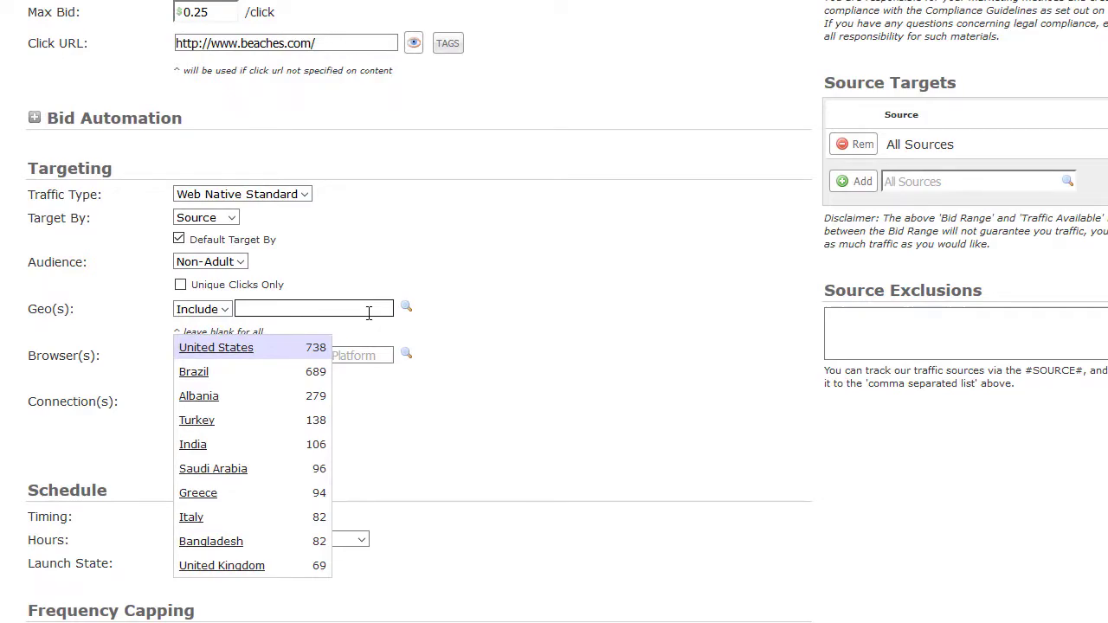
left_click(438, 268)
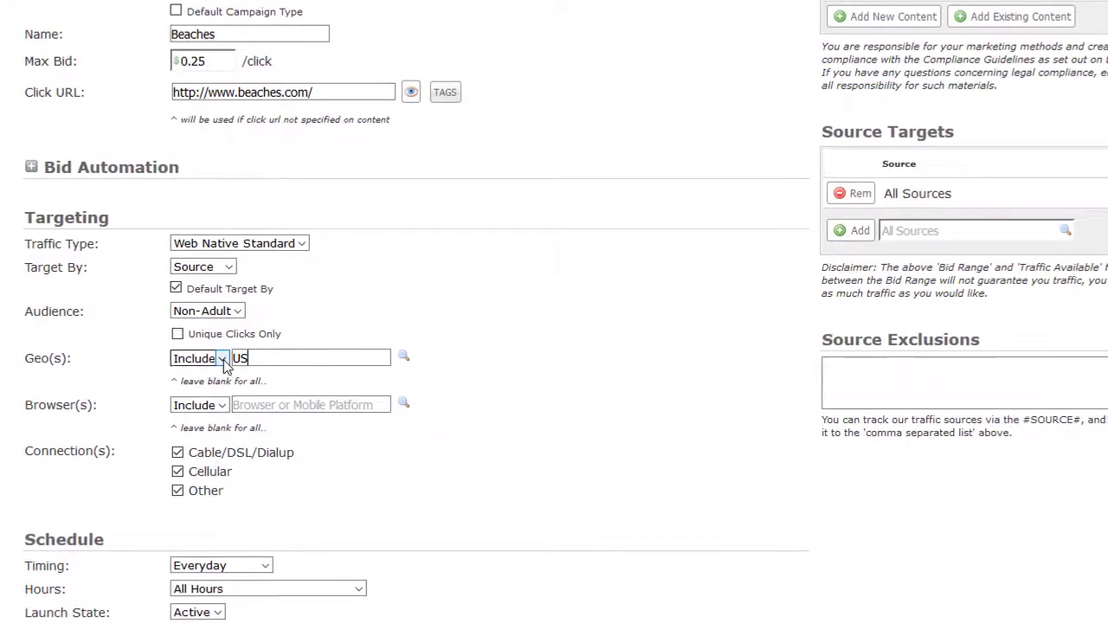
Check the Include and Exclude options for the US geo target, keep Include, and enter 22097 as a new source target
left_click(16, 376)
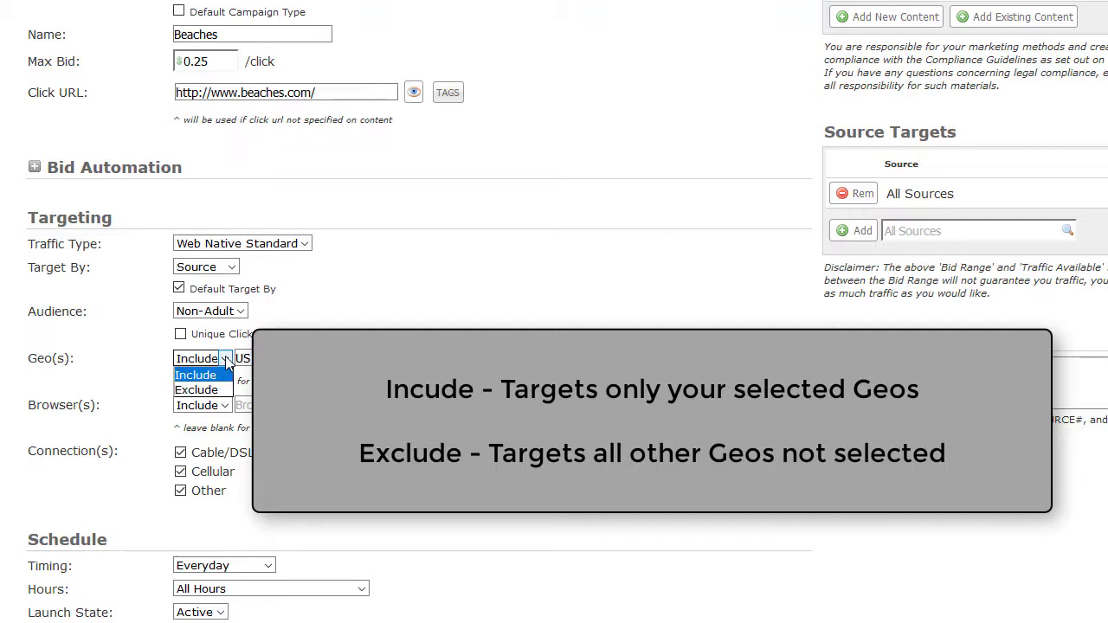
left_click(226, 357)
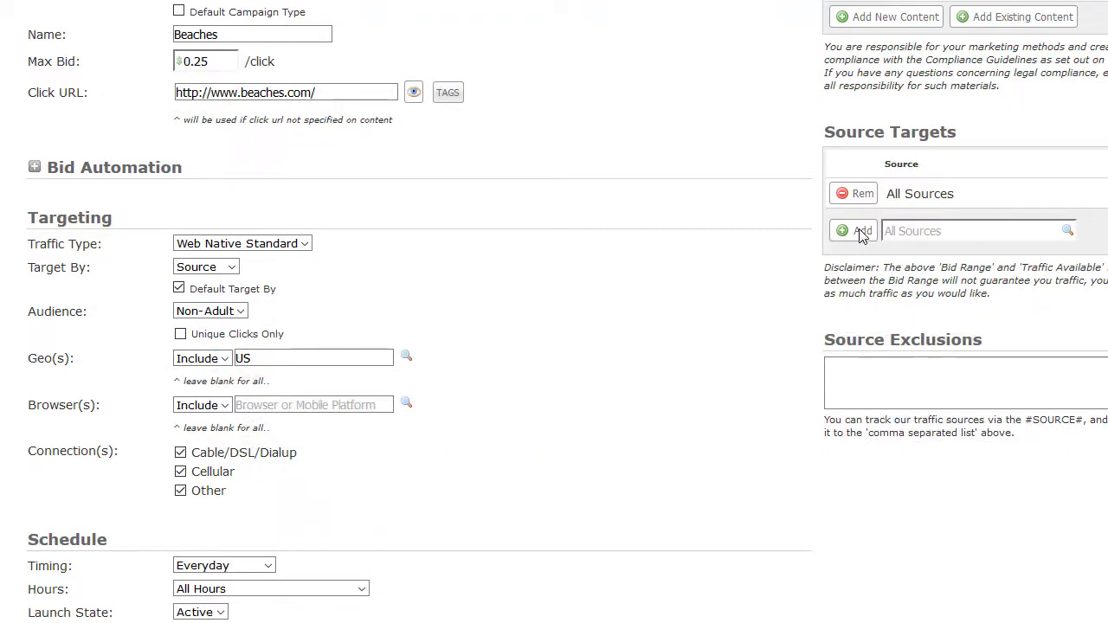
left_click(892, 231)
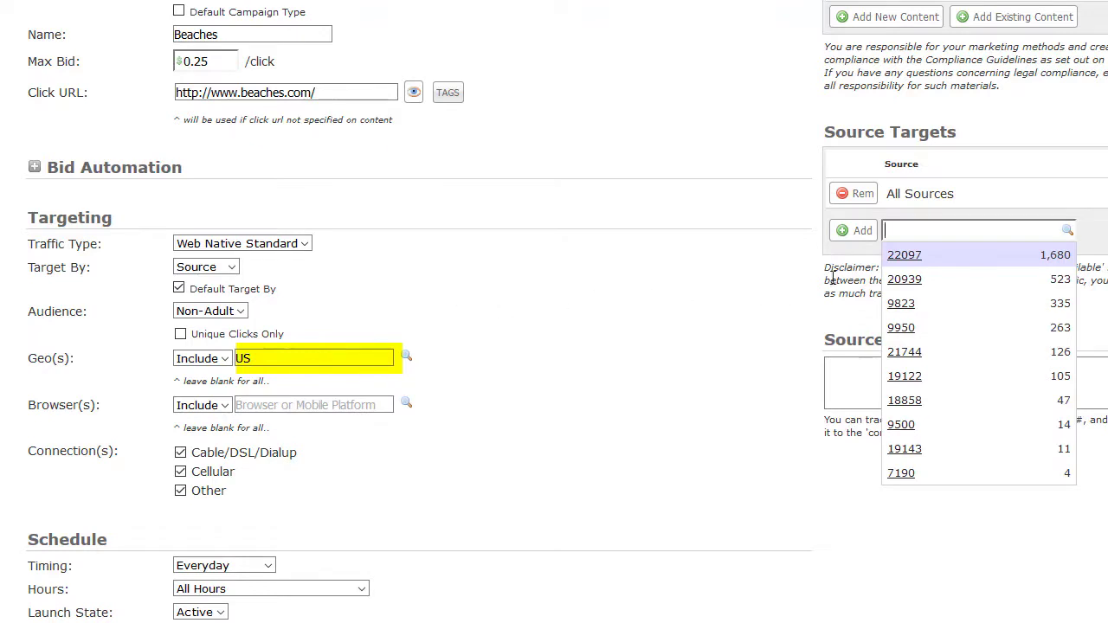
left_click(905, 254)
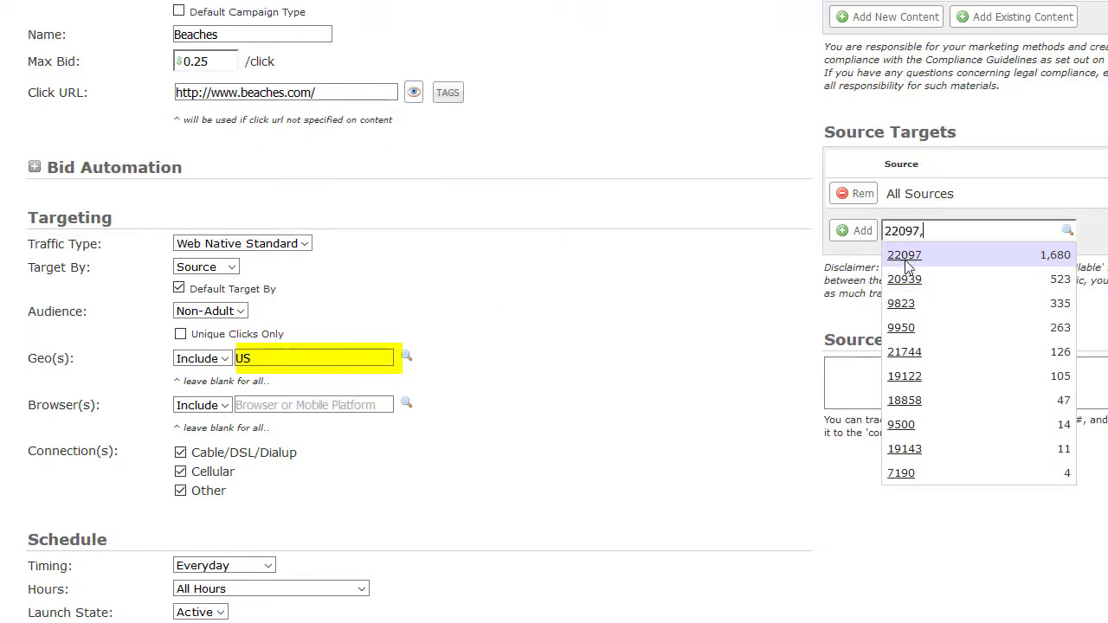
Remove US from the geo targeting, leaving the field blank to target all locations
left_click(321, 355)
type(",")
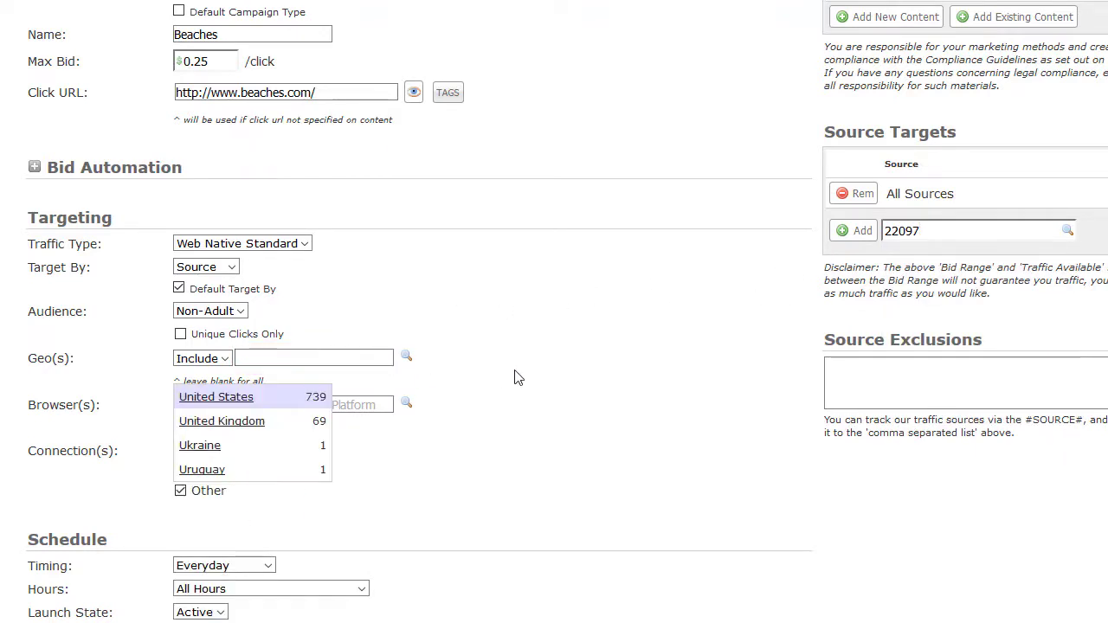
left_click(514, 376)
Include Android Phone, iPhone and Chrome (Windows) as browser targets and add source 22097 to the source targets
left_click(312, 406)
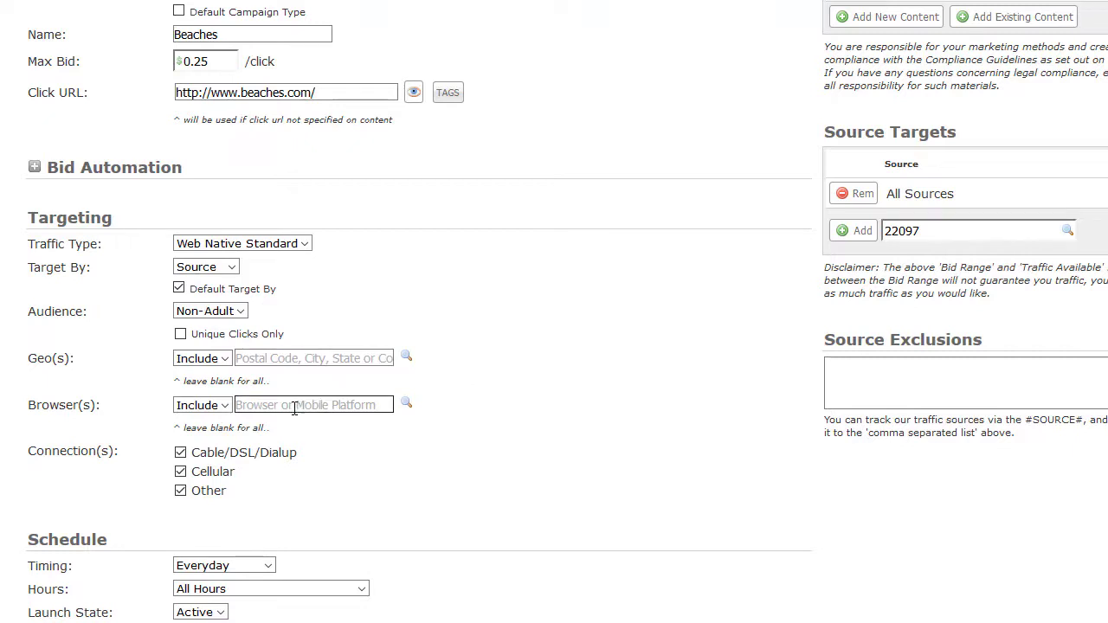
left_click(293, 407)
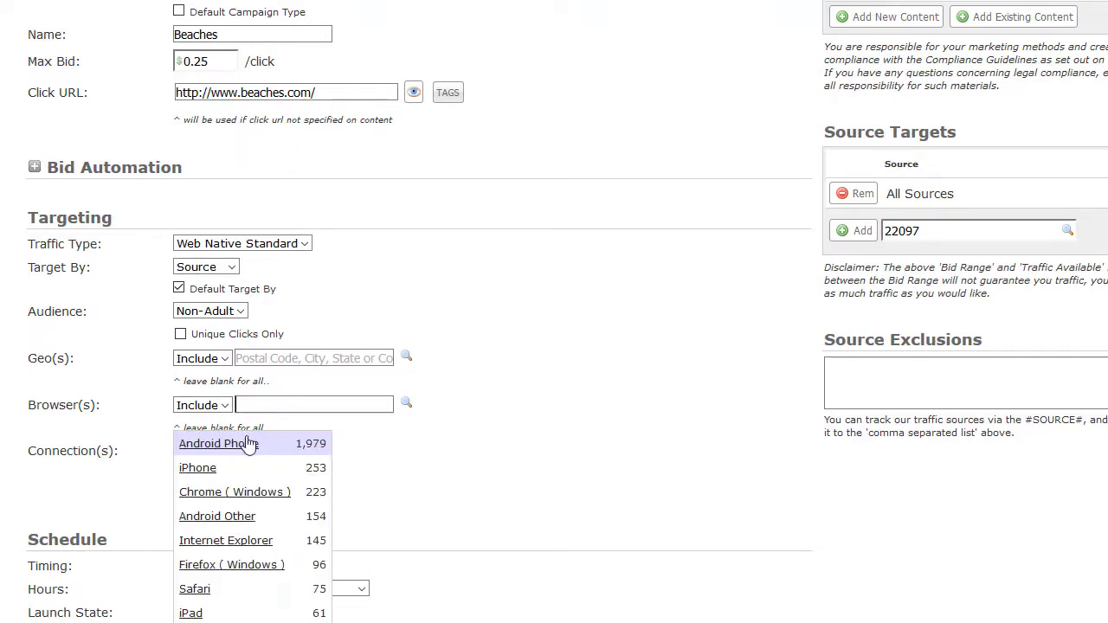
left_click(219, 443)
left_click(327, 404)
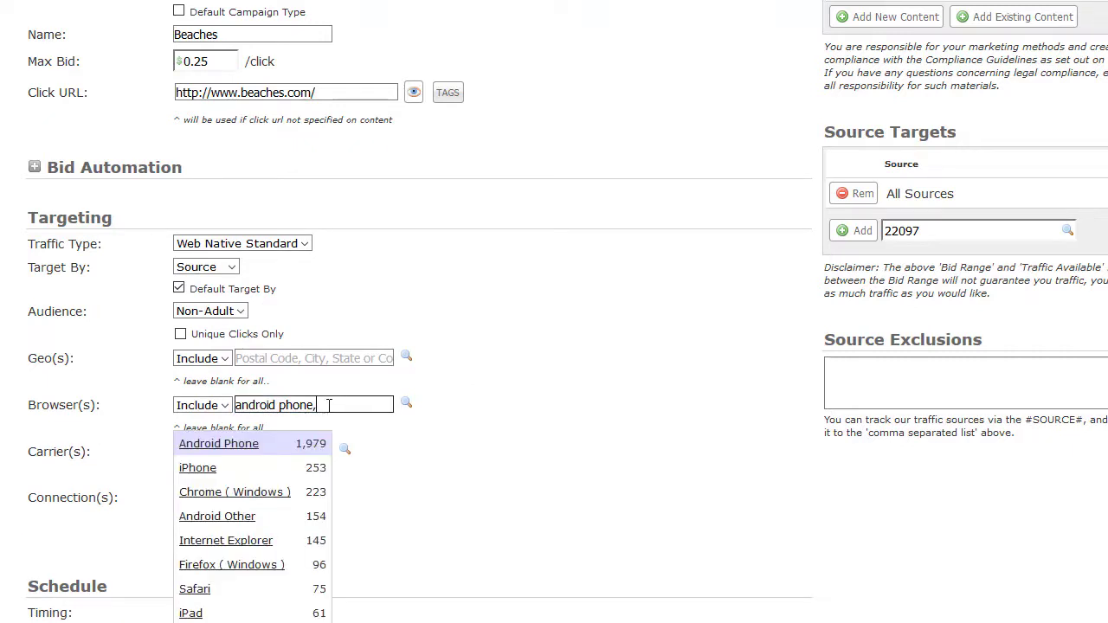
left_click(245, 469)
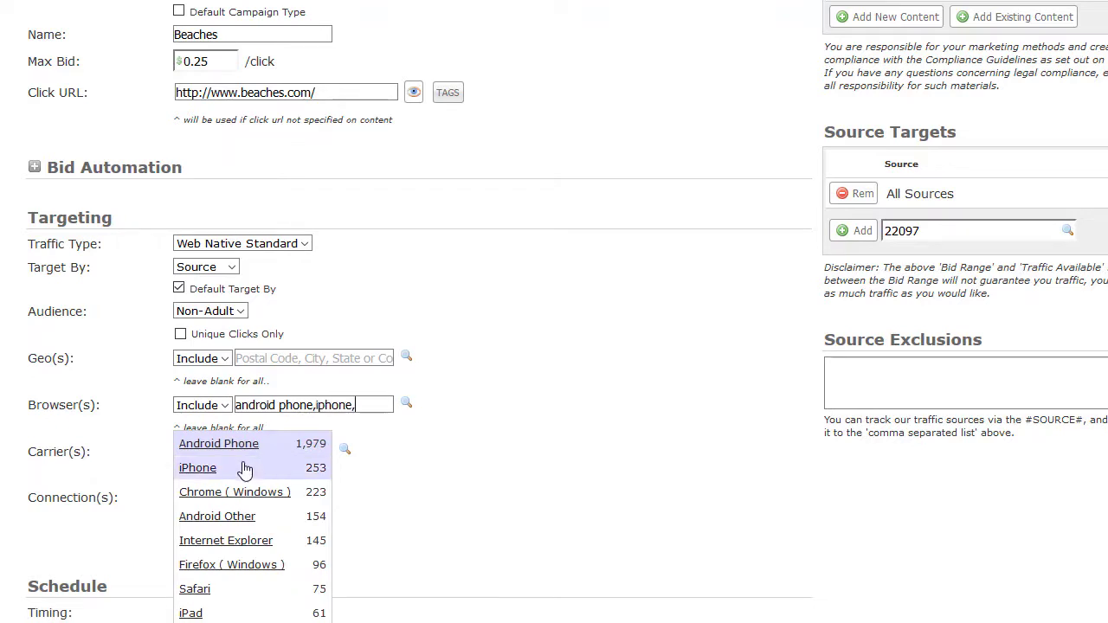
left_click(367, 405)
type(",")
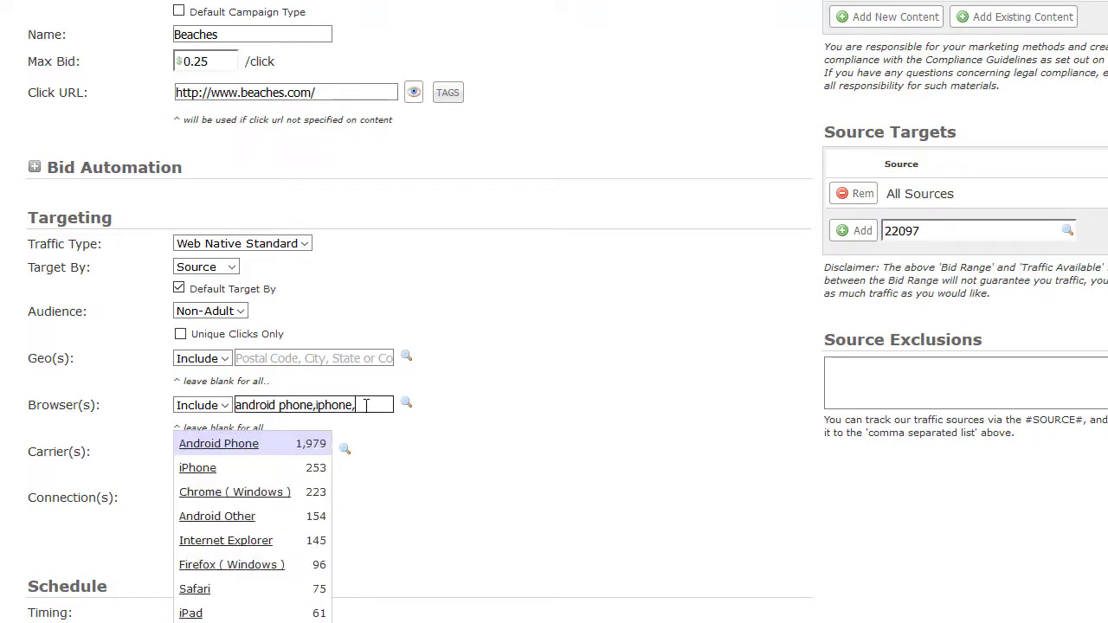
left_click(261, 492)
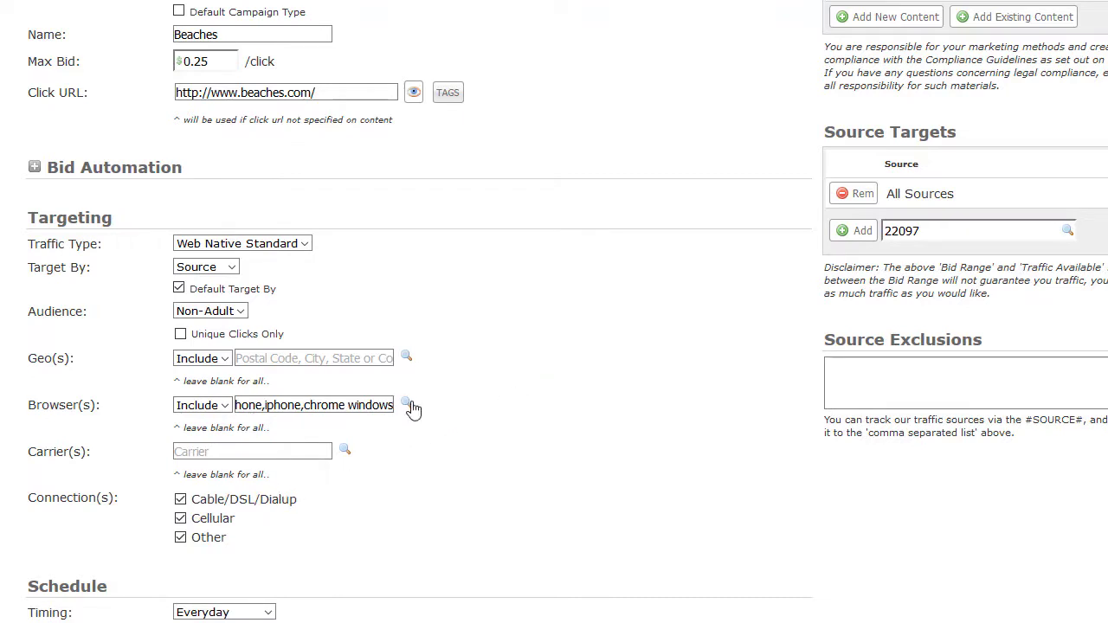
left_click(841, 235)
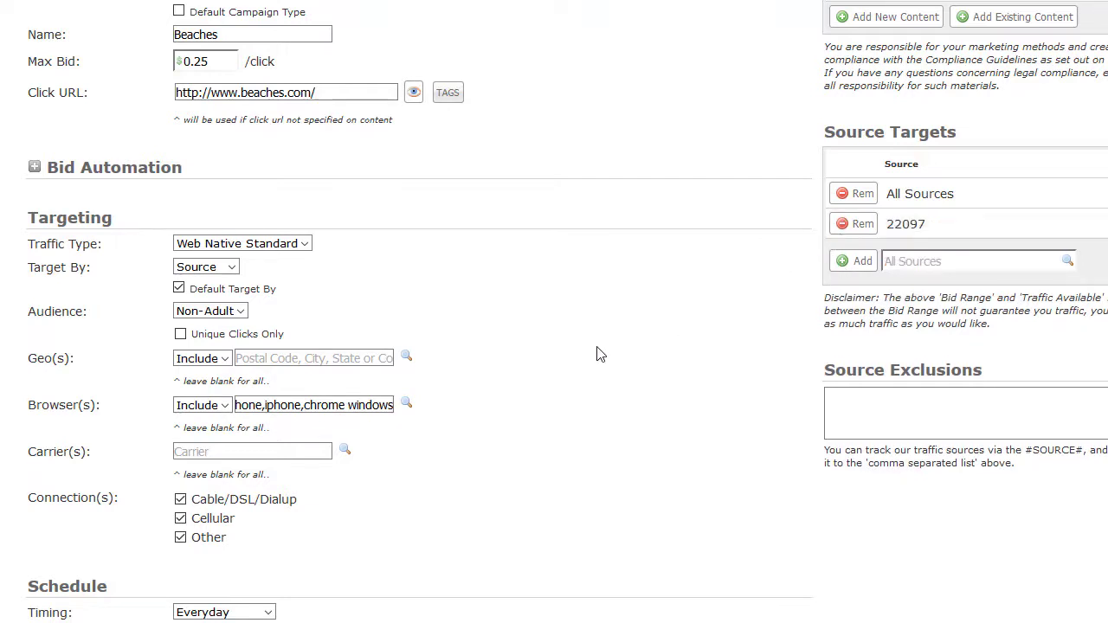
Add Windows Smartphone and Safari to the campaign's included browser targets
left_click(406, 407)
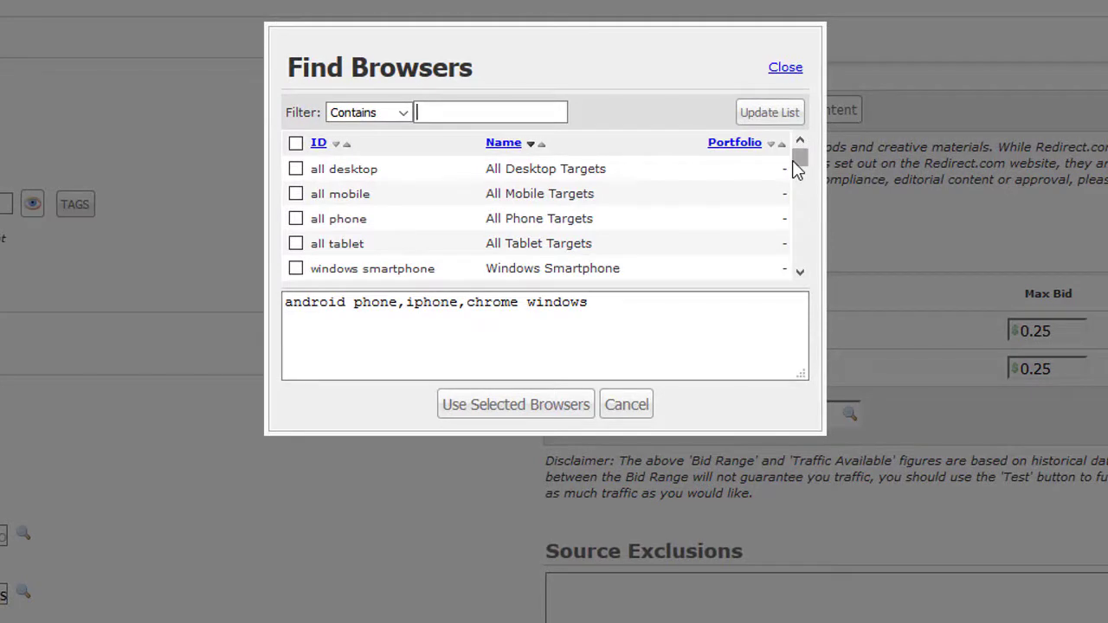
scroll(800, 167, "down", 1)
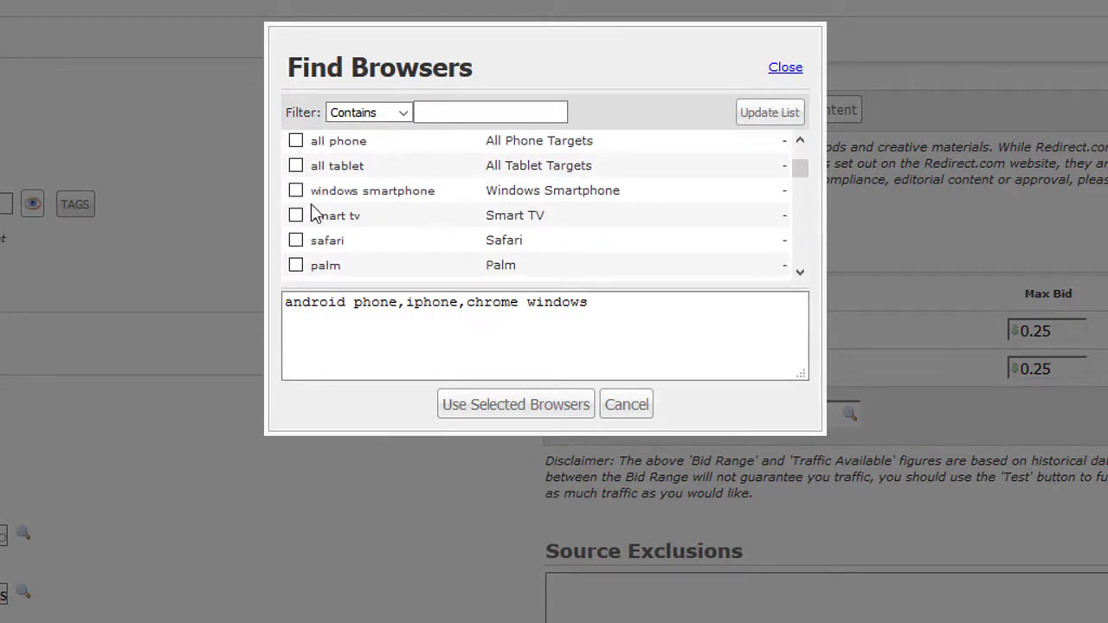
left_click(296, 191)
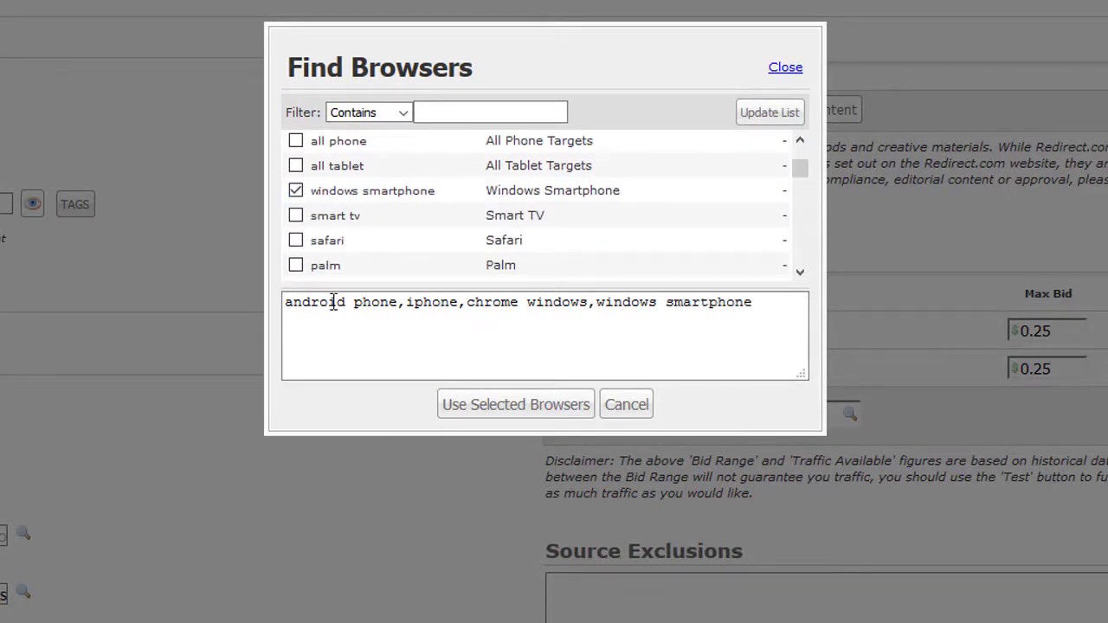
left_click(295, 240)
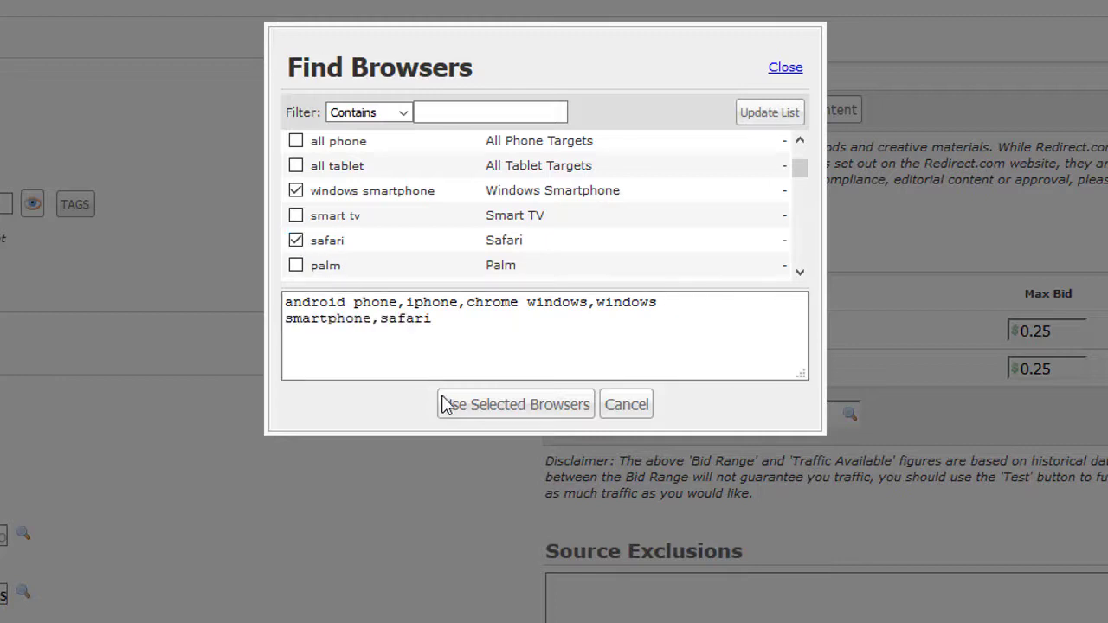
left_click(486, 404)
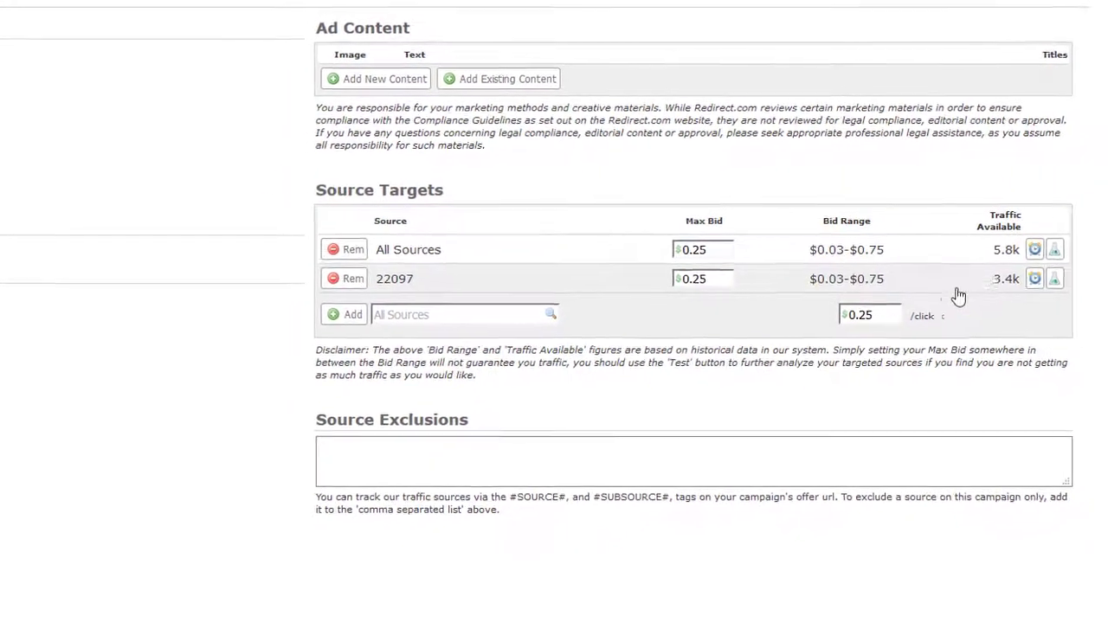
Add source 9823 to the campaign's source targets, keeping its max bid at 0.25 per click
left_click(484, 314)
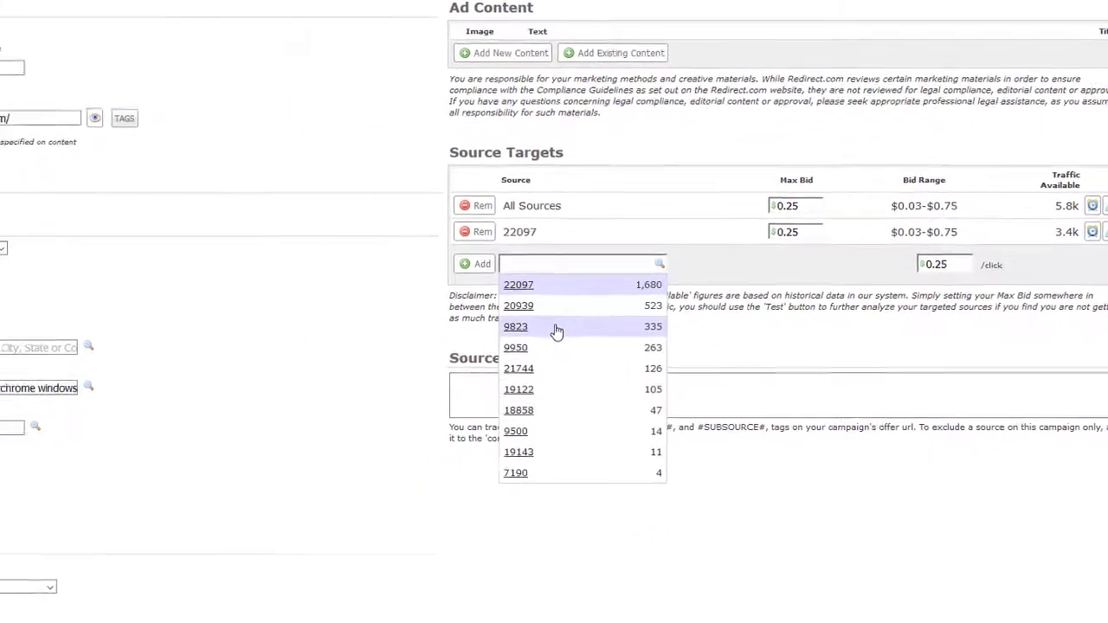
left_click(556, 332)
left_click(477, 263)
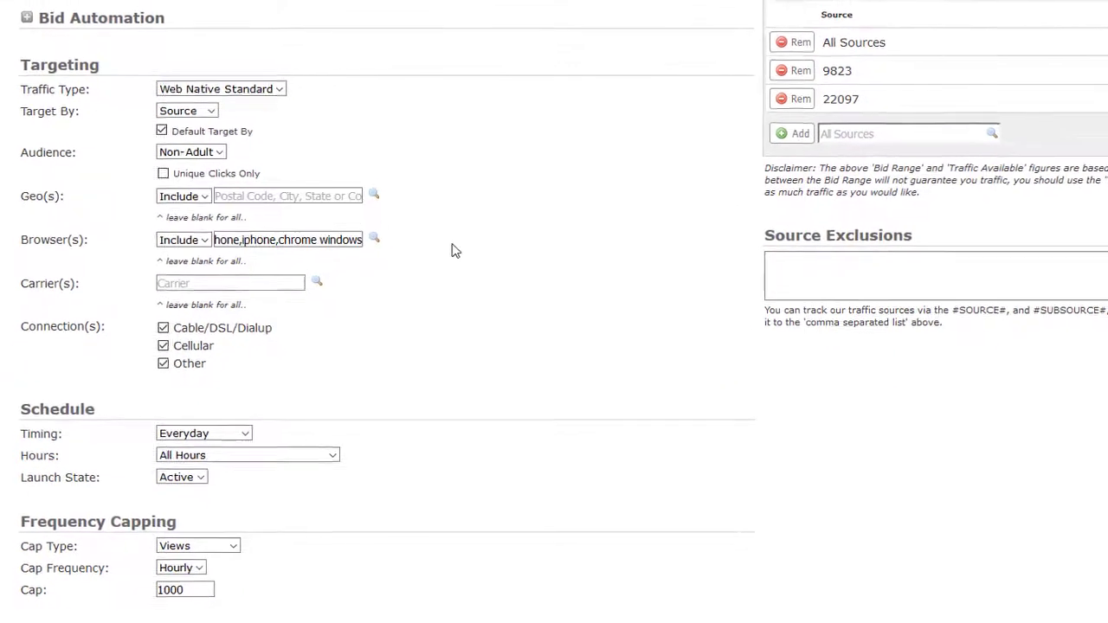
Target the mobile carriers U Mobile and US Cellular in the campaign's carrier targeting
left_click(261, 283)
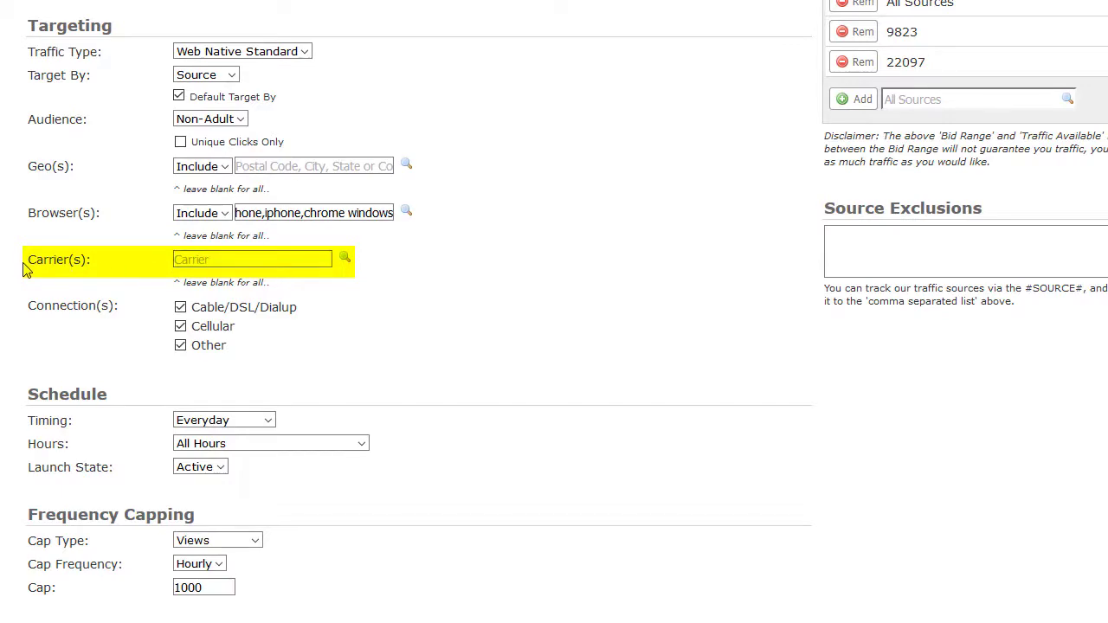
left_click(212, 258)
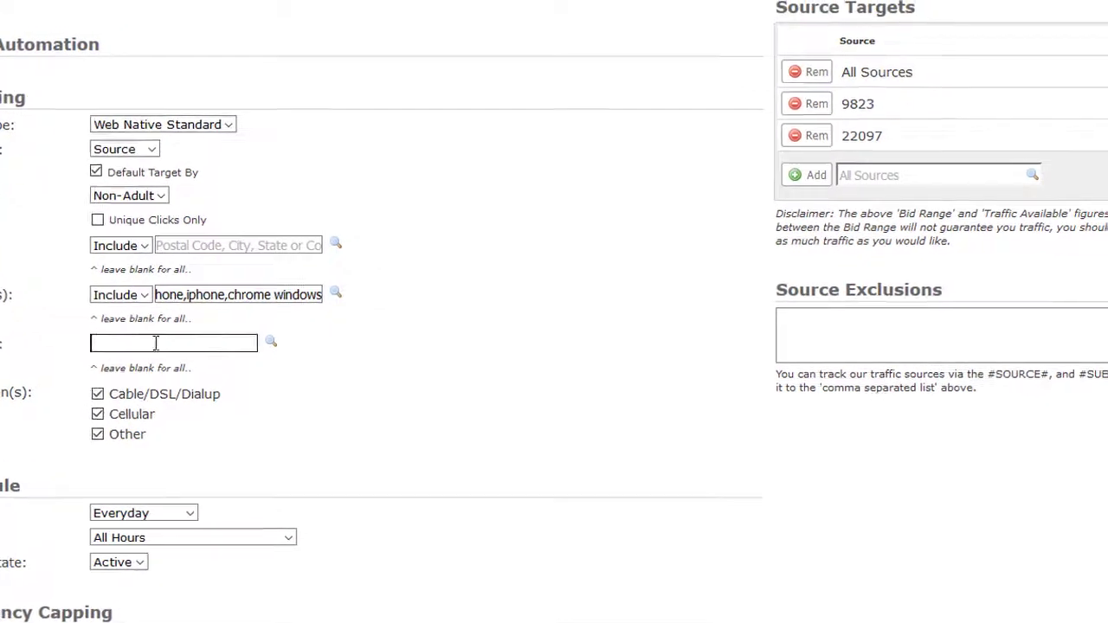
left_click(237, 383)
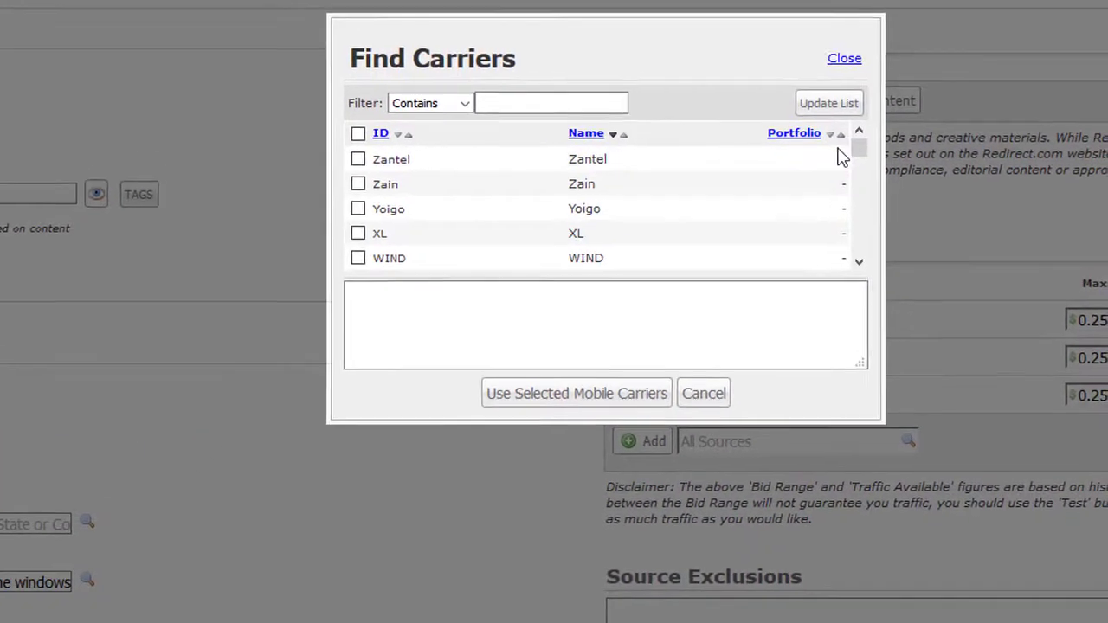
left_click_drag(853, 165, 856, 177)
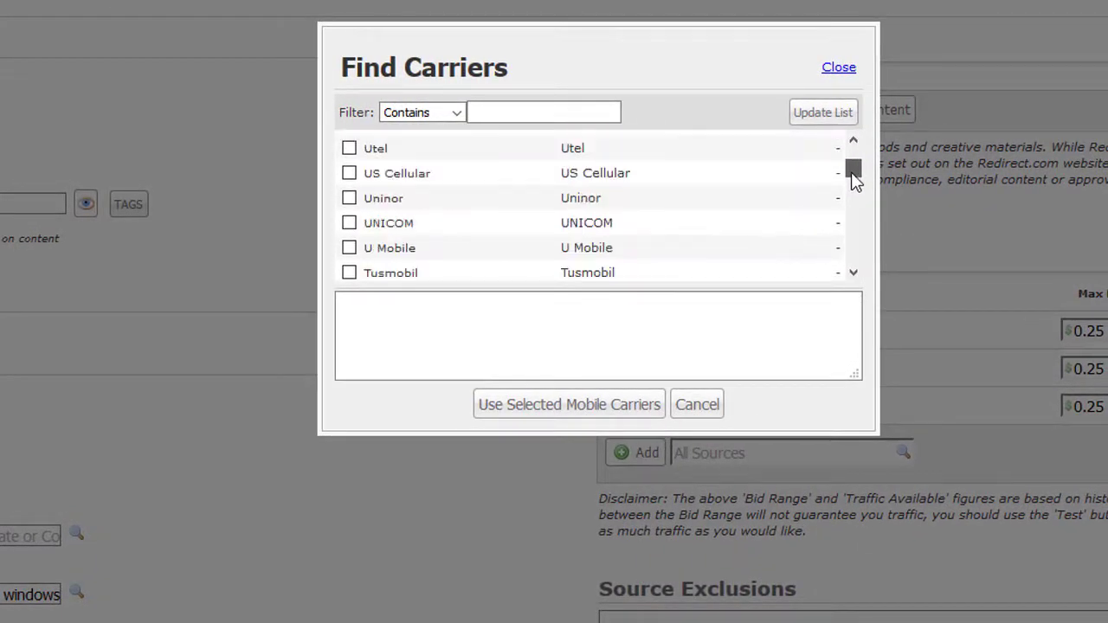
left_click(350, 247)
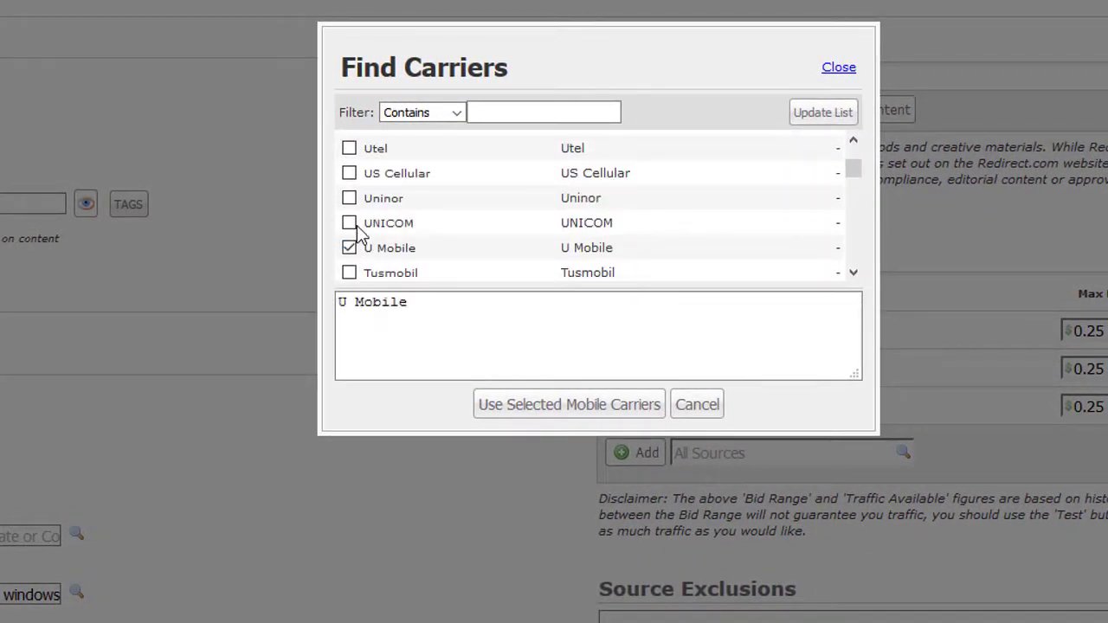
left_click(350, 174)
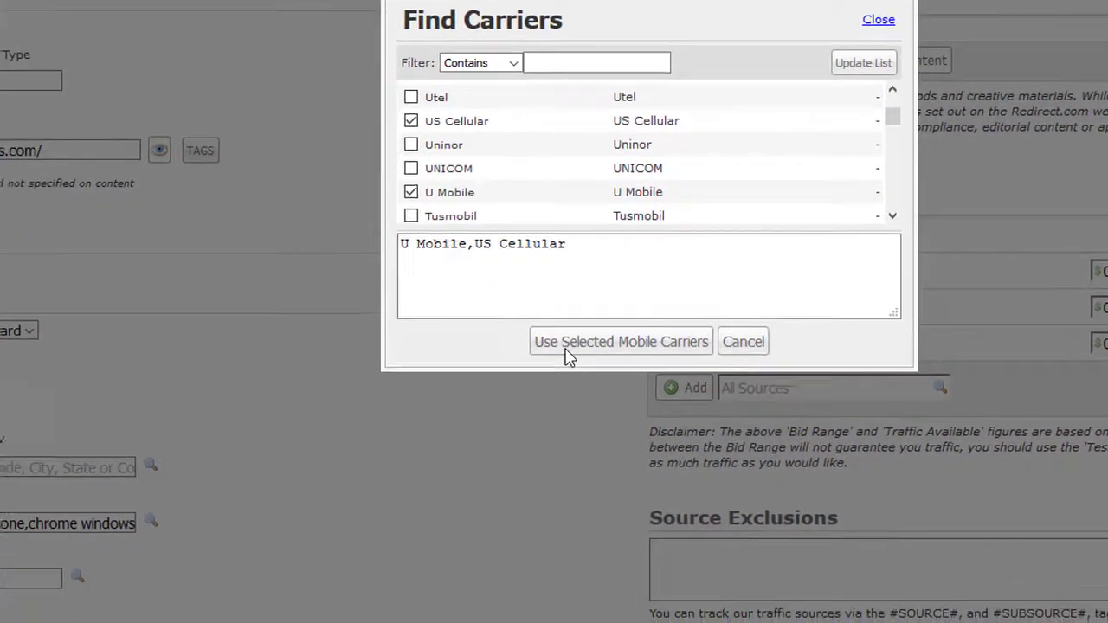
left_click(571, 344)
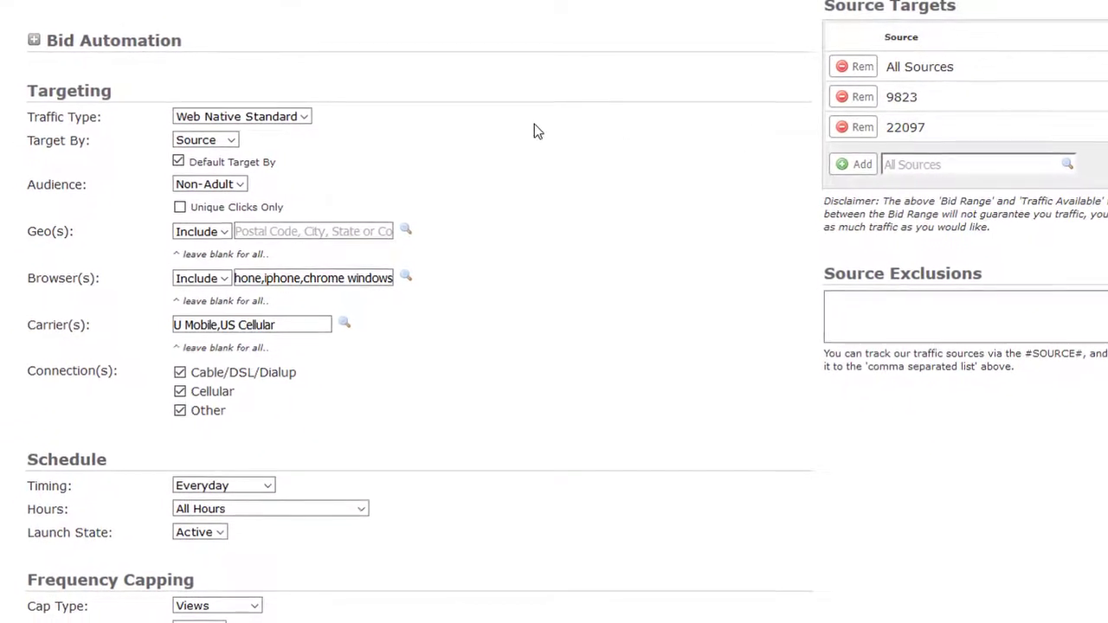
Clear all the browser targets from the campaign, leaving the field blank to target every browser
left_click_drag(254, 278, 430, 279)
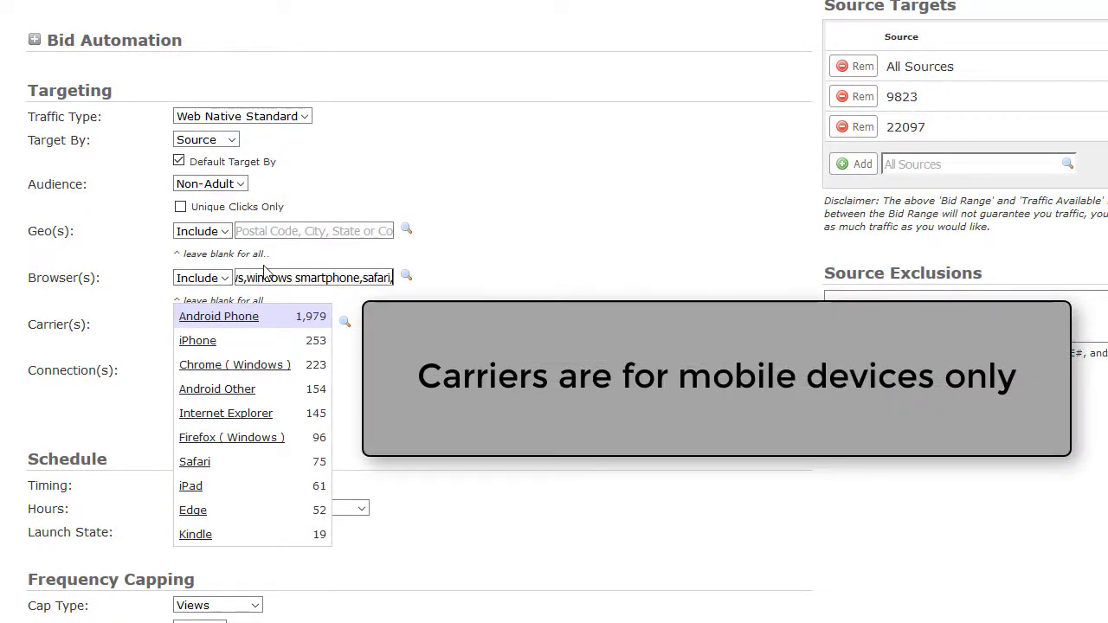
left_click(271, 275)
key("BackSpace")
key("BackSpace")
key("BackSpace")
key("BackSpace")
key("BackSpace")
key("BackSpace")
key("BackSpace")
key("BackSpace")
key("BackSpace")
key("BackSpace")
key("BackSpace")
key("BackSpace")
key("BackSpace")
key("BackSpace")
key("BackSpace")
key("BackSpace")
key("BackSpace")
key("BackSpace")
key("BackSpace")
key("BackSpace")
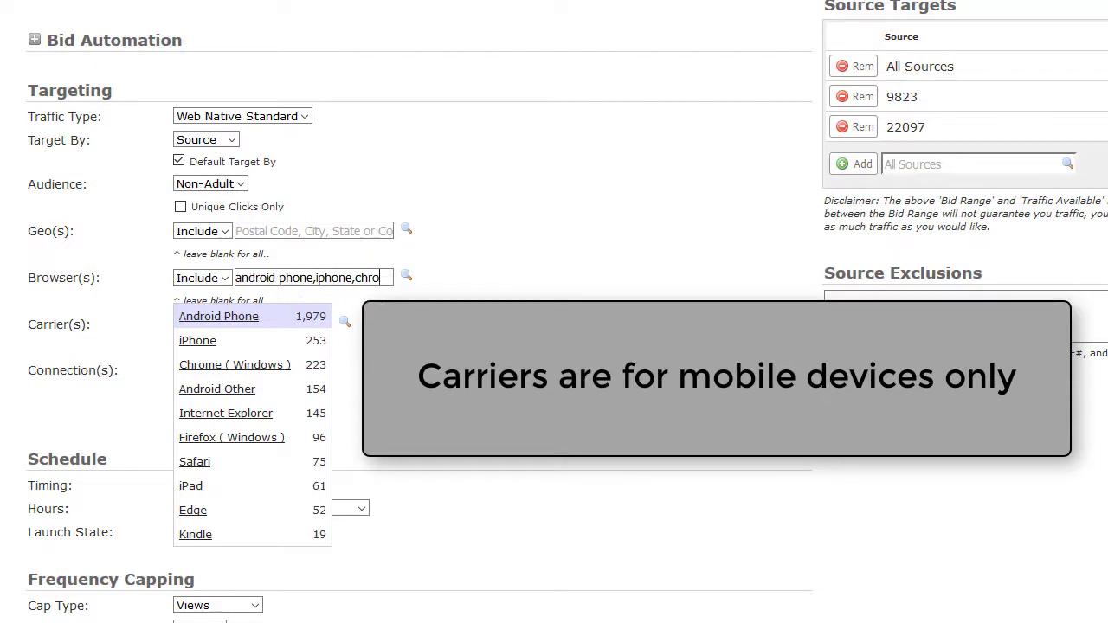
key("Tab")
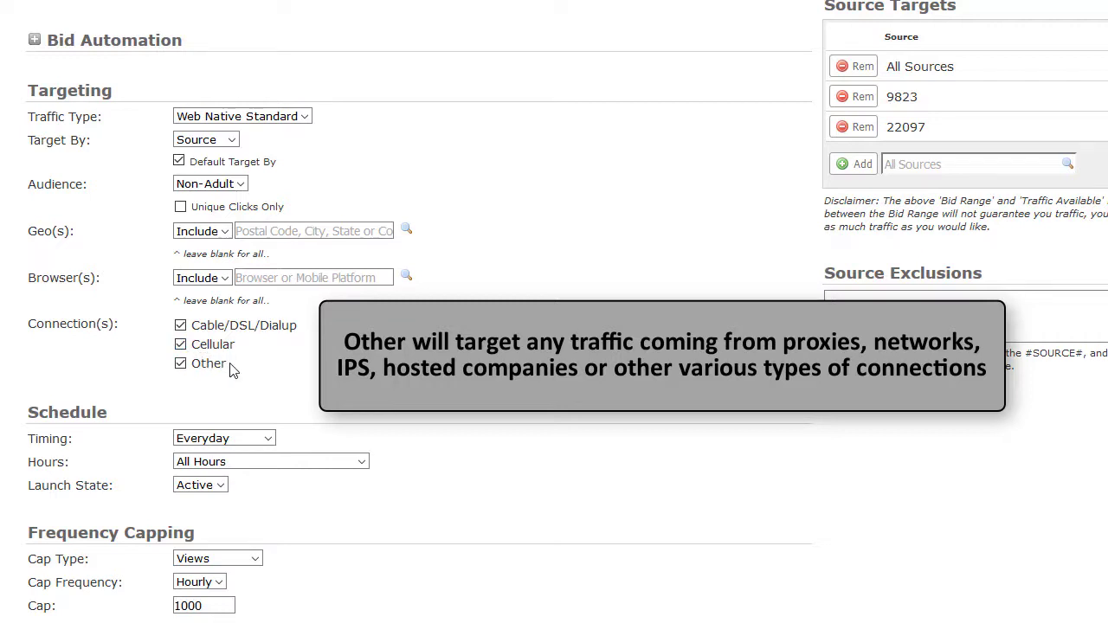
scroll(230, 370, "down", 1)
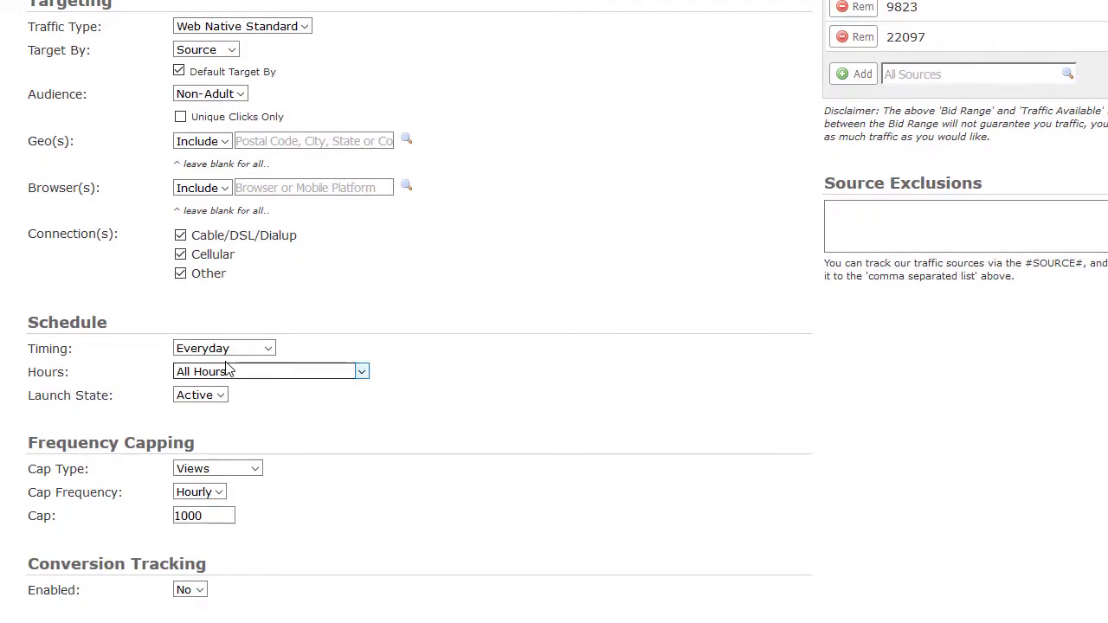
scroll(217, 364, "up", 1)
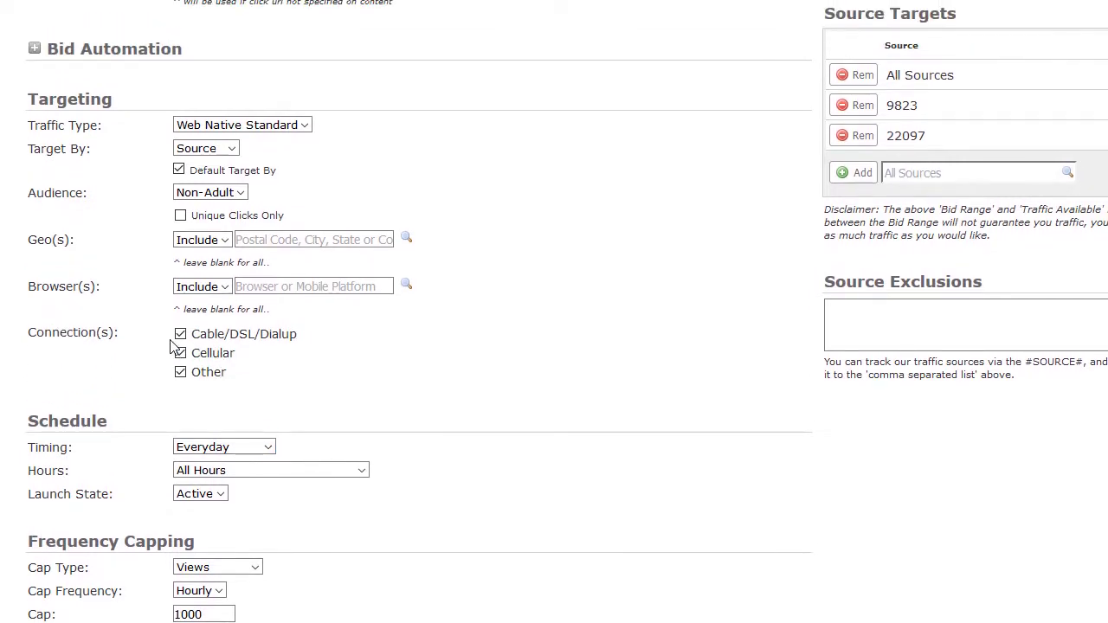
left_click(181, 355)
scroll(549, 314, "up", 3)
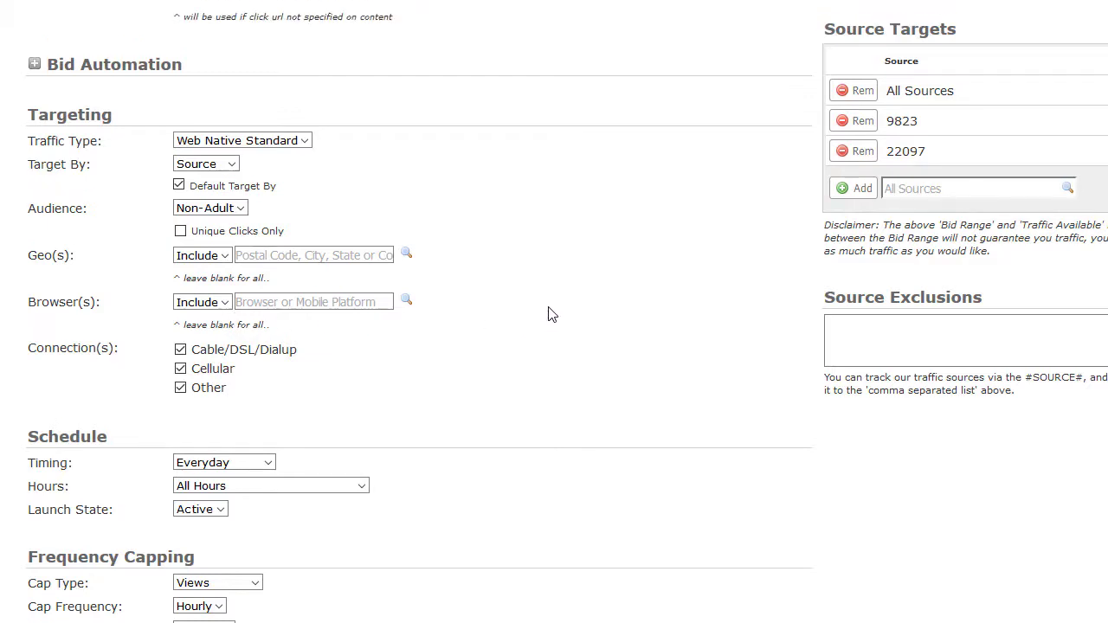
Check the schedule's timing and hours options, keeping Everyday and All Hours
scroll(753, 295, "down", 3)
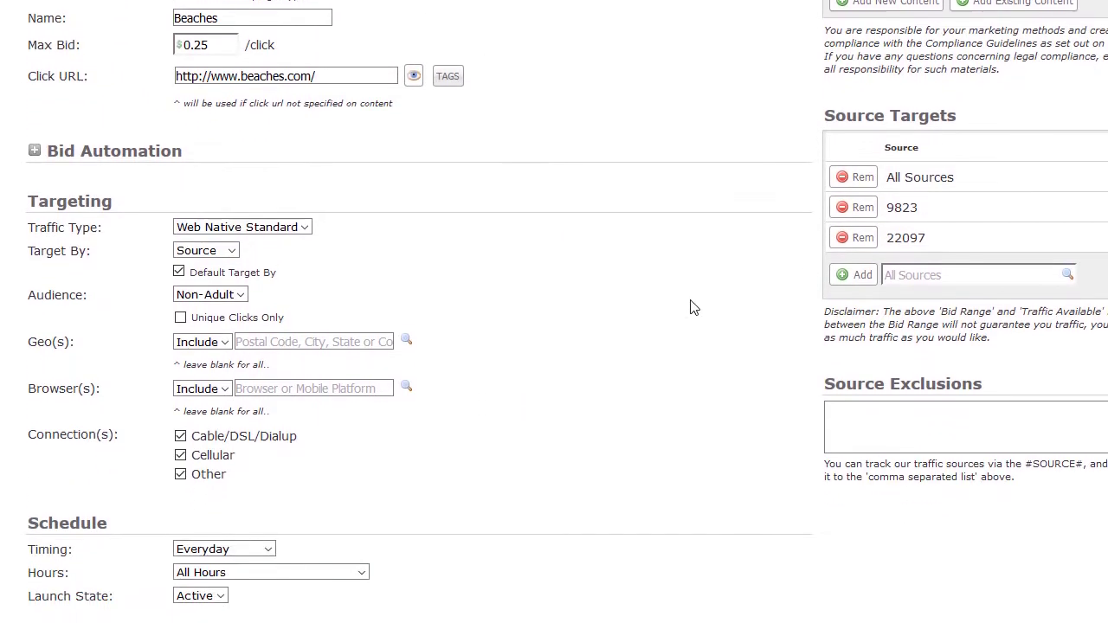
scroll(554, 324, "down", 1)
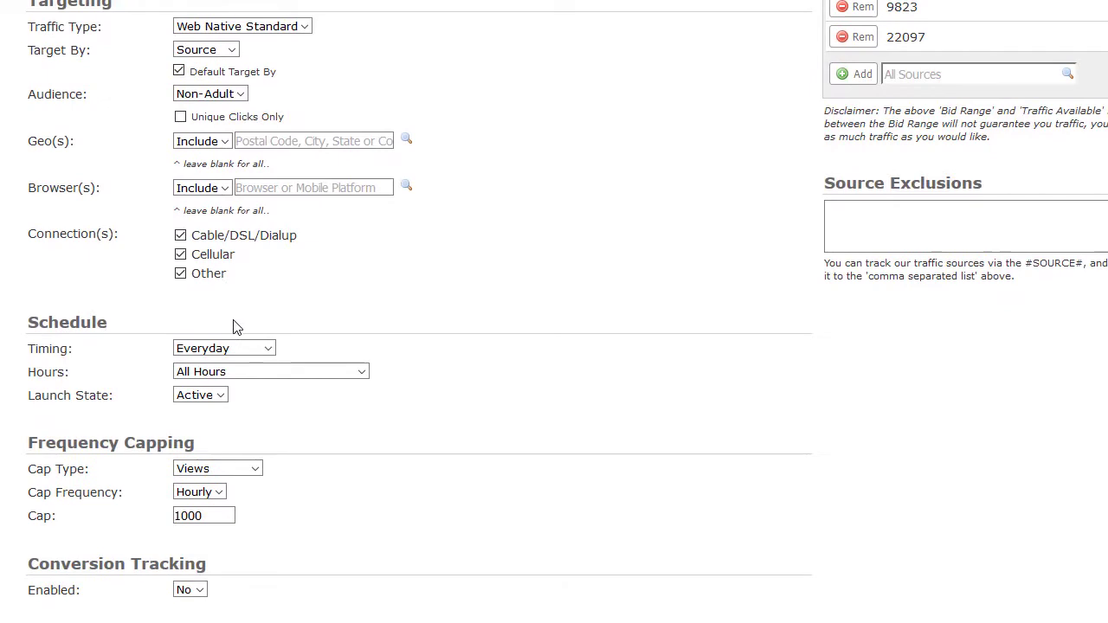
left_click(268, 349)
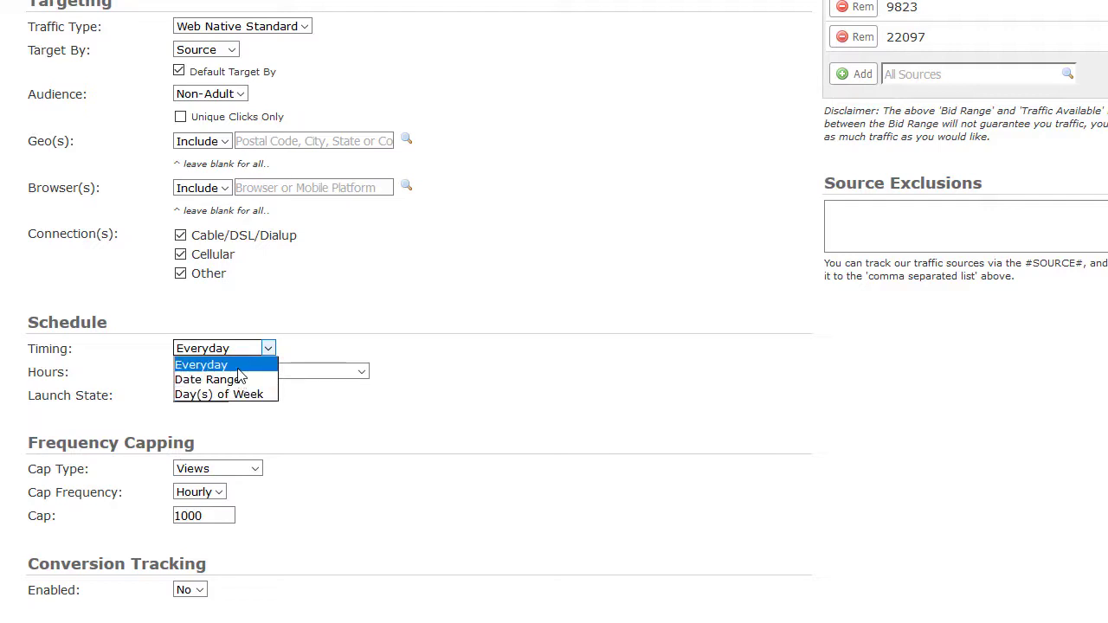
left_click(238, 366)
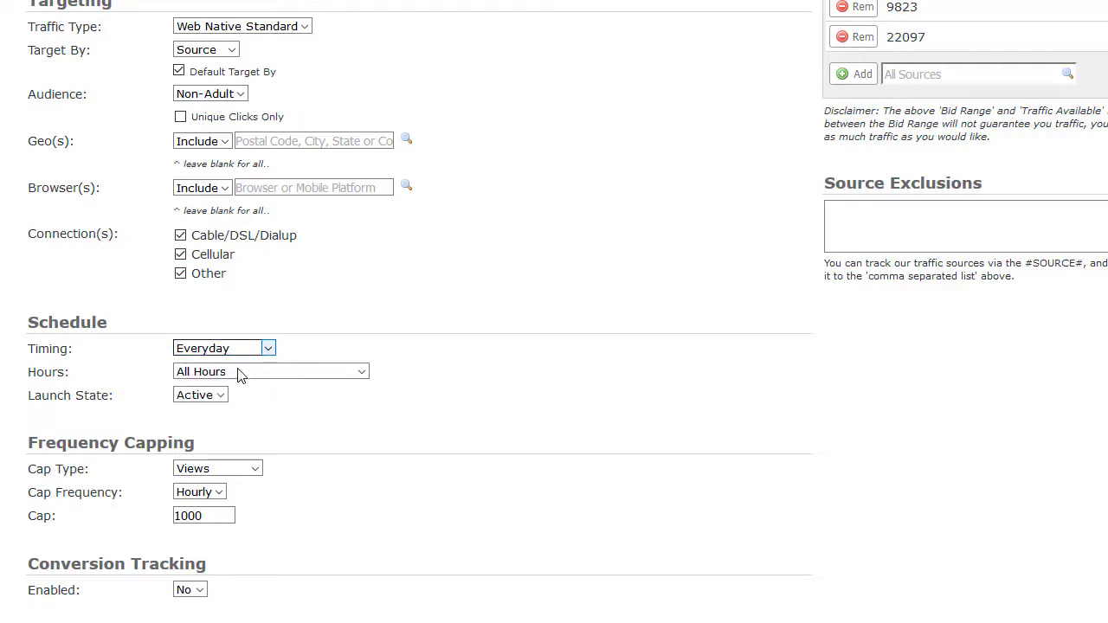
left_click(361, 370)
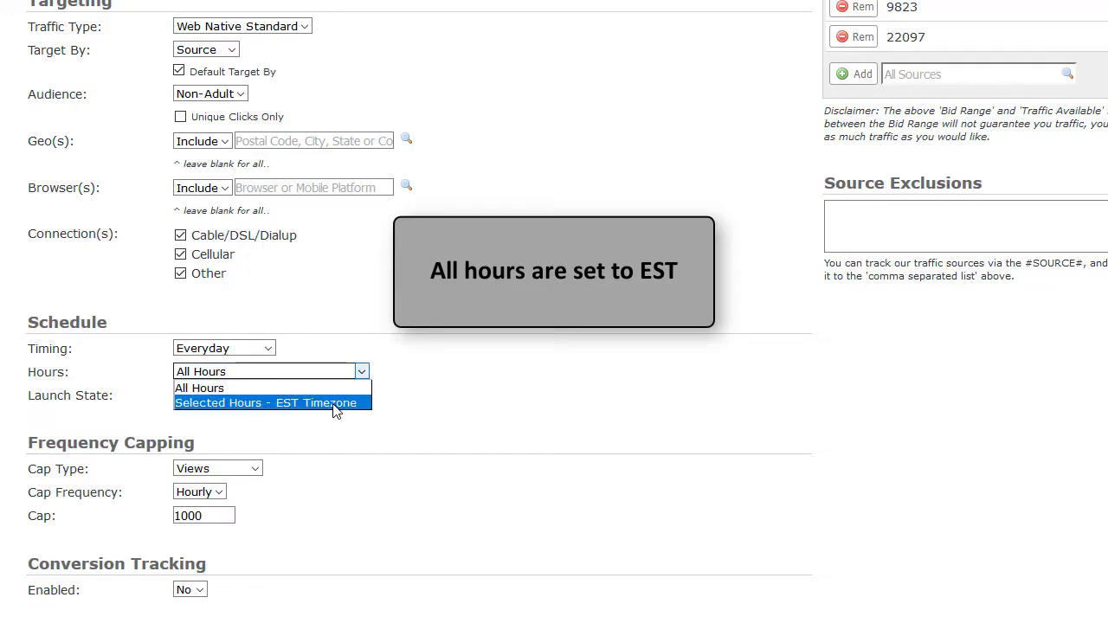
left_click(363, 372)
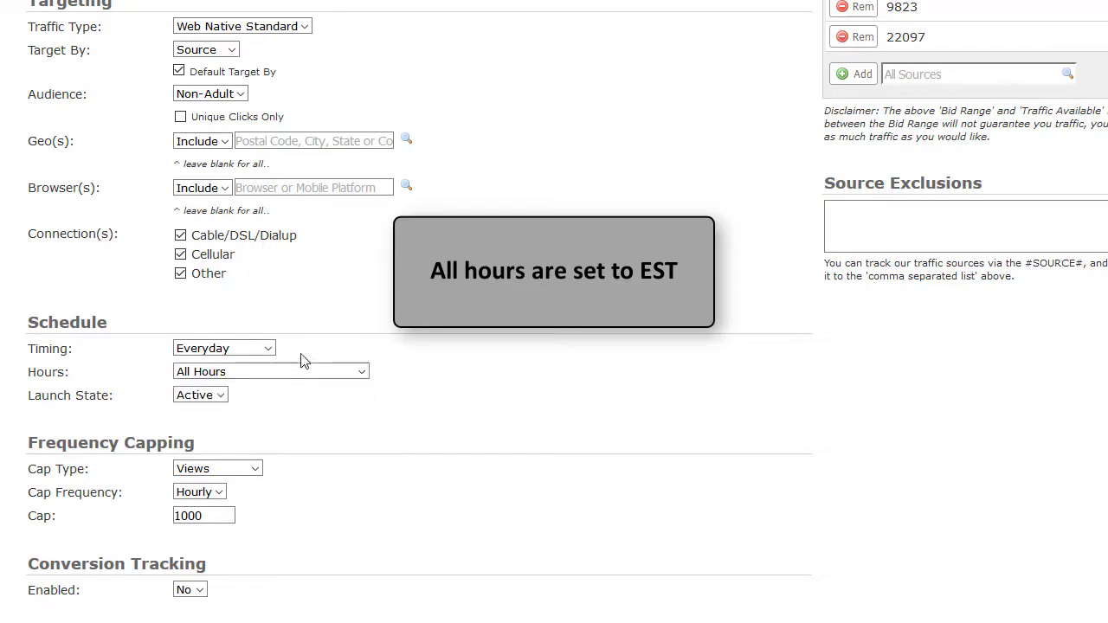
Switch the schedule timing to Date Range and check the start date, end date and hours options, leaving both dates blank
left_click(268, 349)
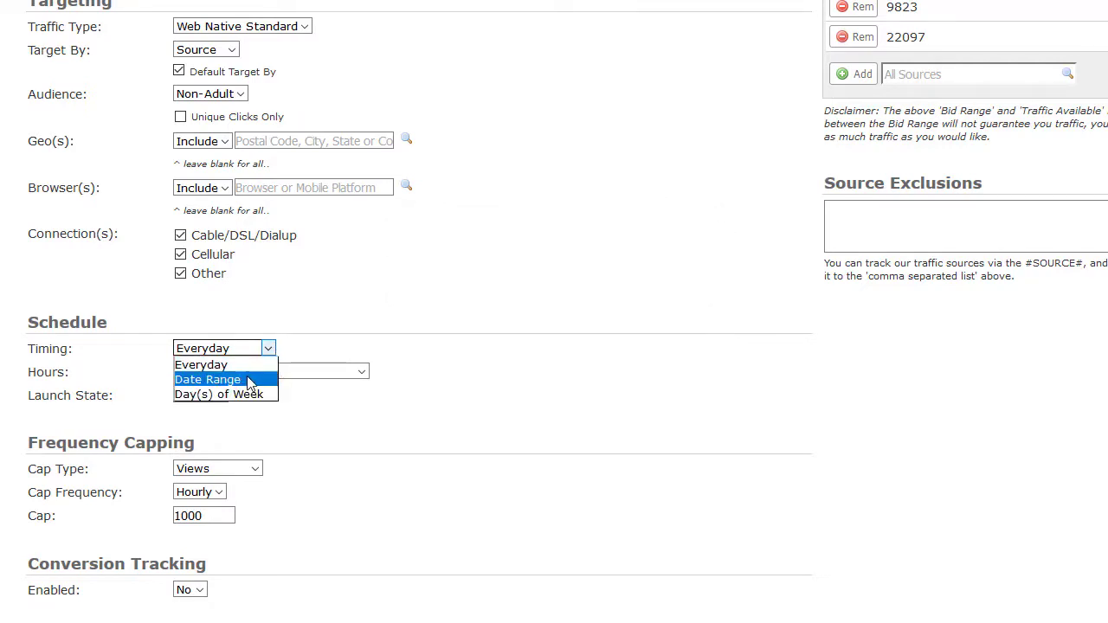
left_click(251, 380)
left_click(213, 372)
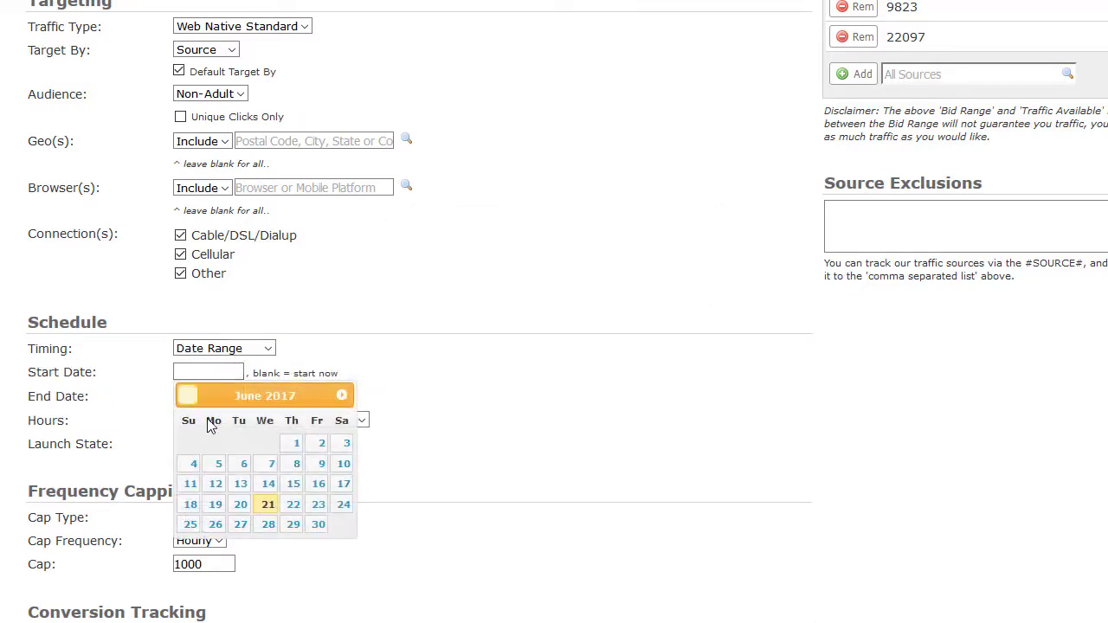
left_click(106, 439)
left_click(178, 397)
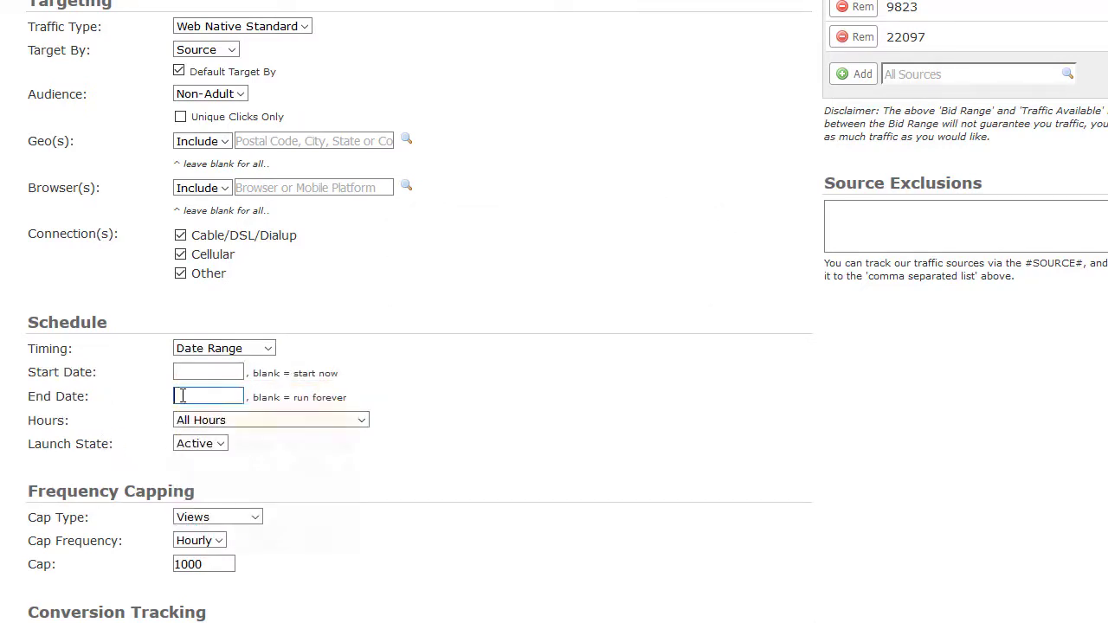
left_click(459, 423)
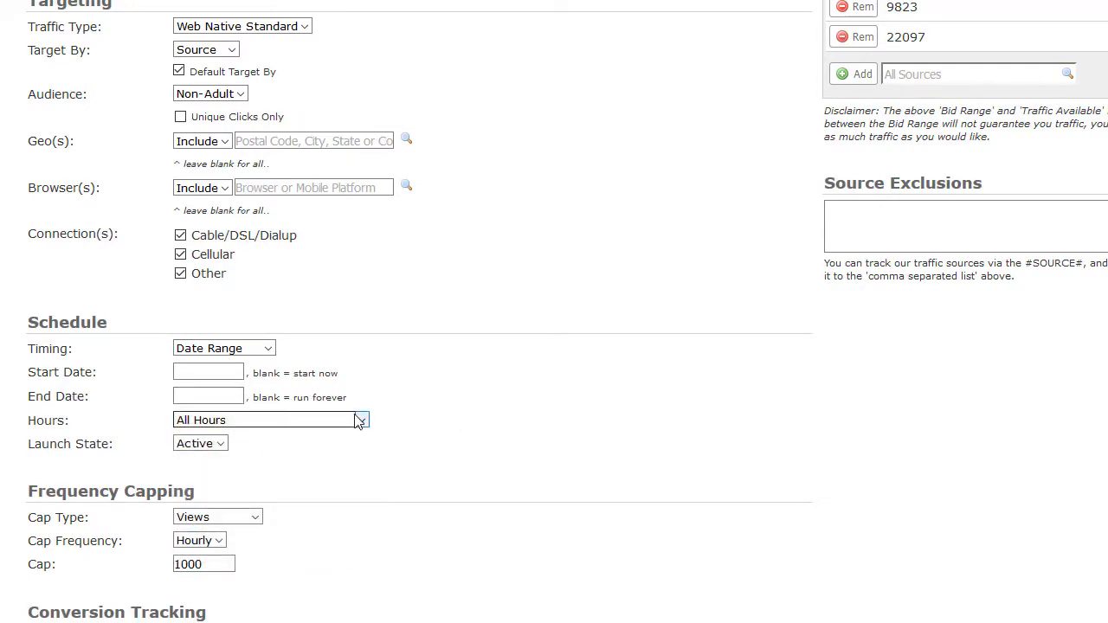
left_click(362, 421)
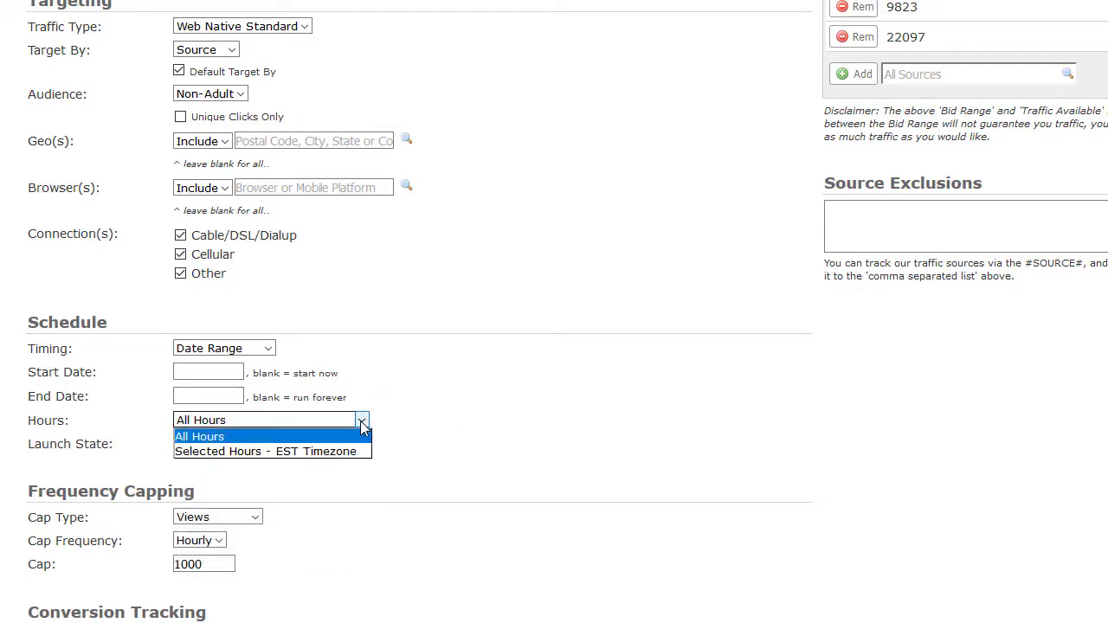
left_click(362, 421)
Set the schedule timing to Day(s) of Week, try selecting Sunday and Monday, and clear both days again
left_click(272, 349)
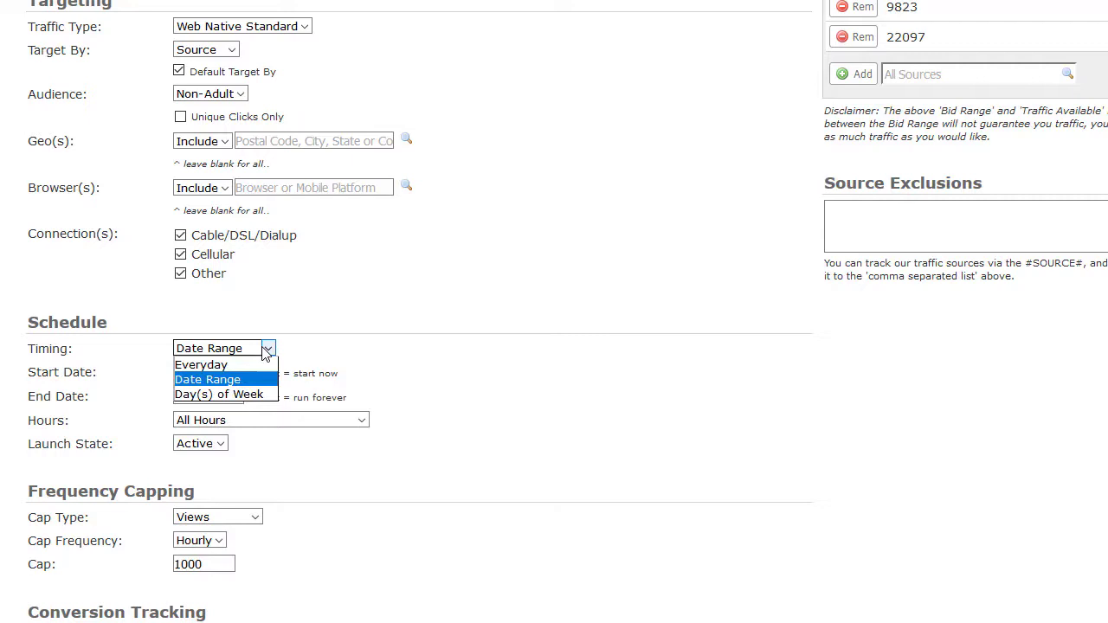
left_click(259, 391)
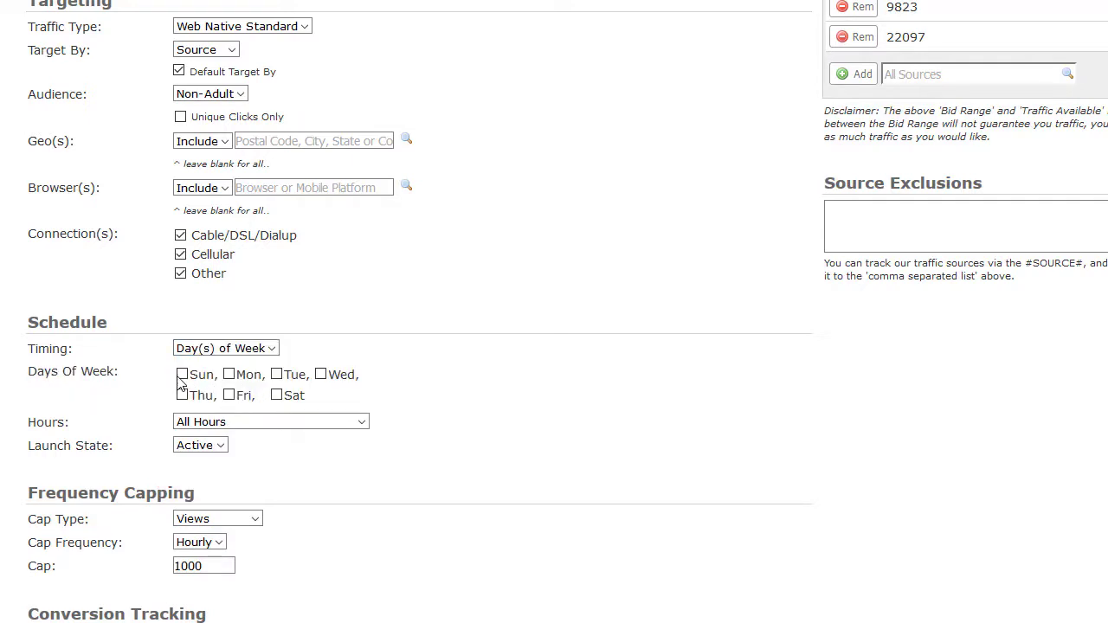
left_click(182, 375)
left_click(229, 375)
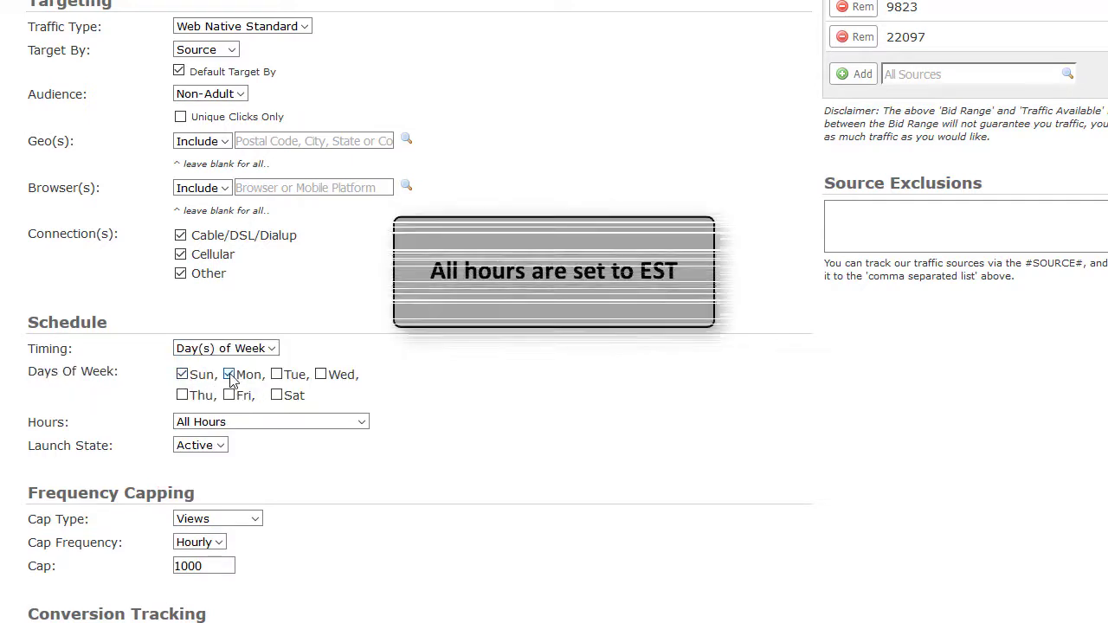
left_click(229, 374)
left_click(182, 375)
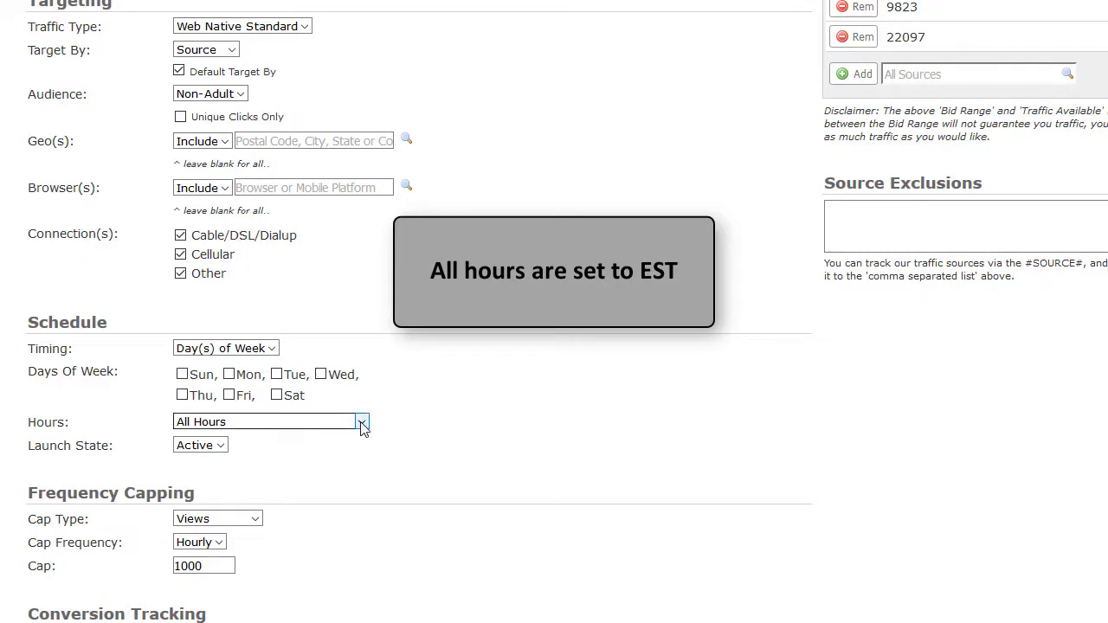
Check the schedule's hours options for the day-of-week timing, keeping All Hours
left_click(362, 422)
left_click(362, 422)
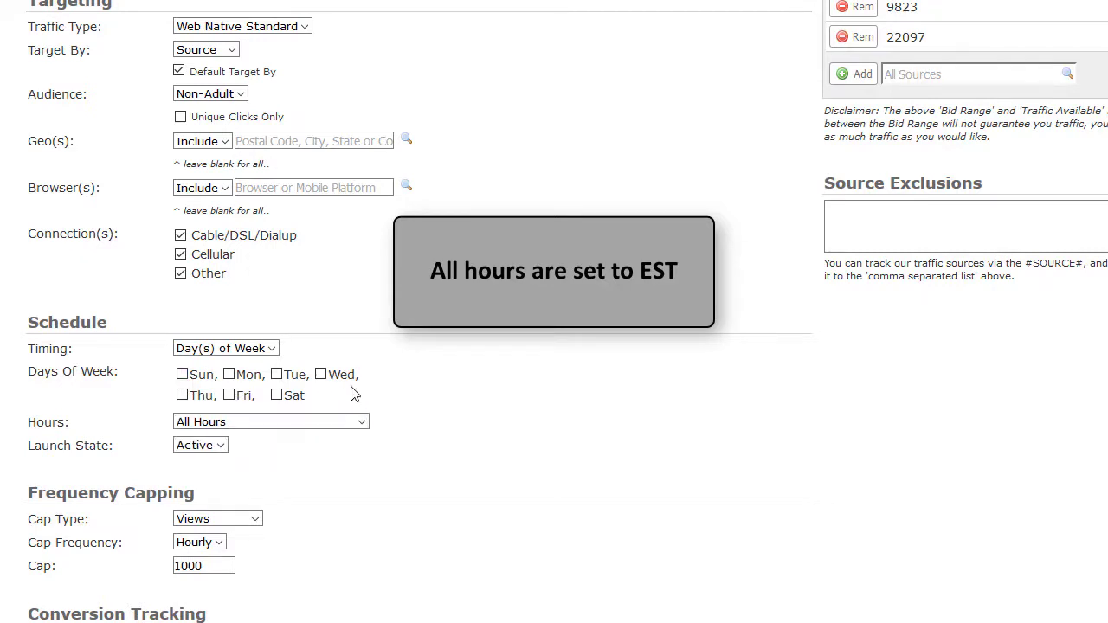
left_click(362, 422)
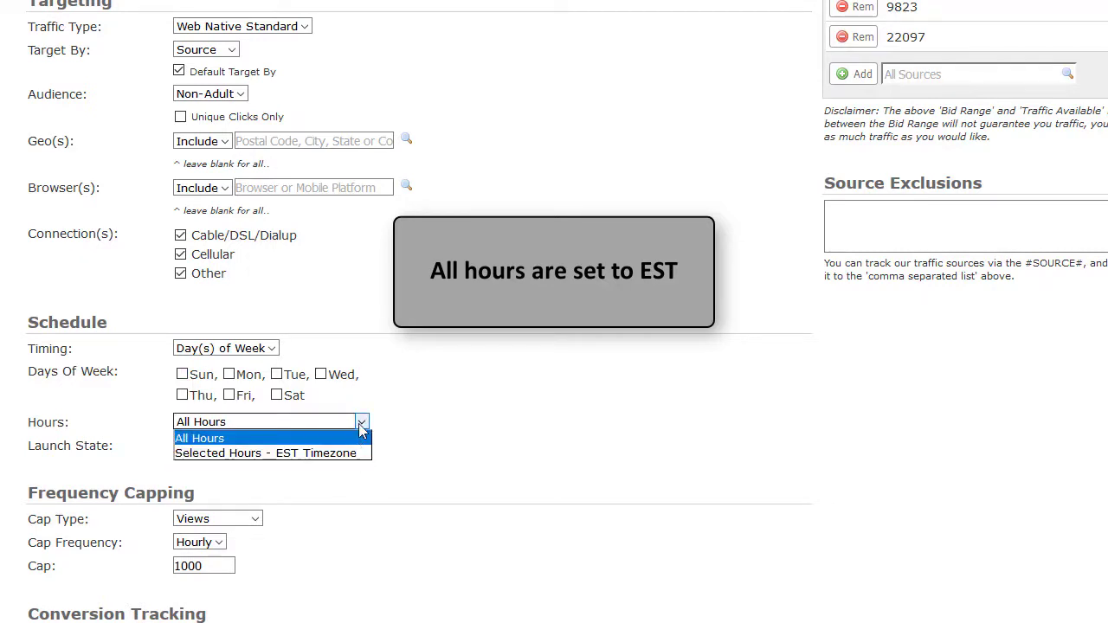
left_click(360, 425)
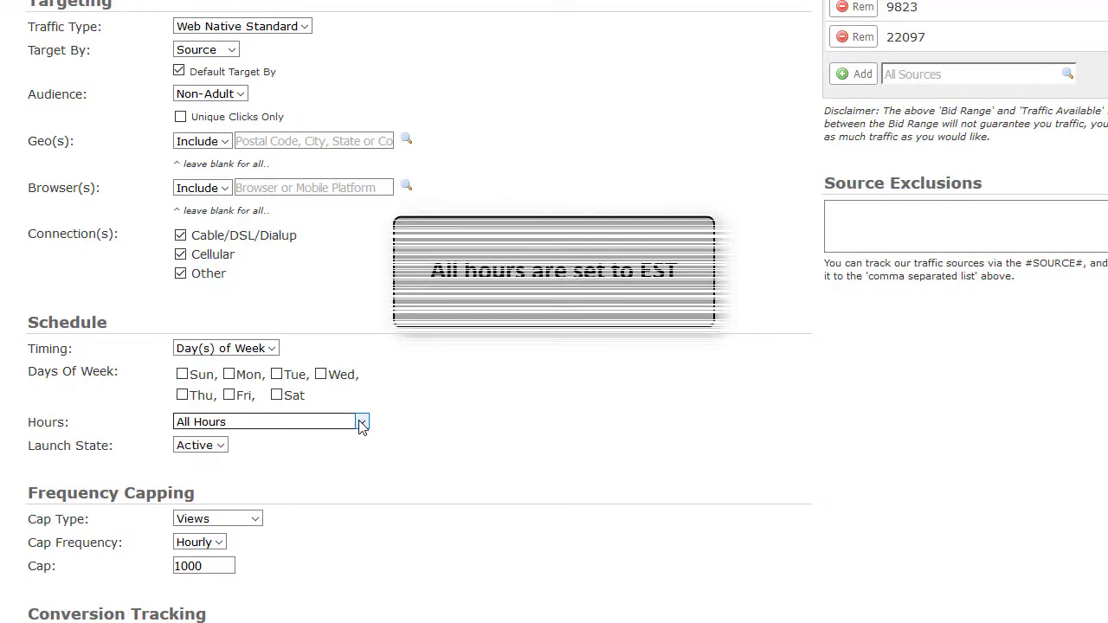
Set the schedule timing back to Everyday and check the launch state options, keeping Active
left_click(270, 351)
left_click(271, 362)
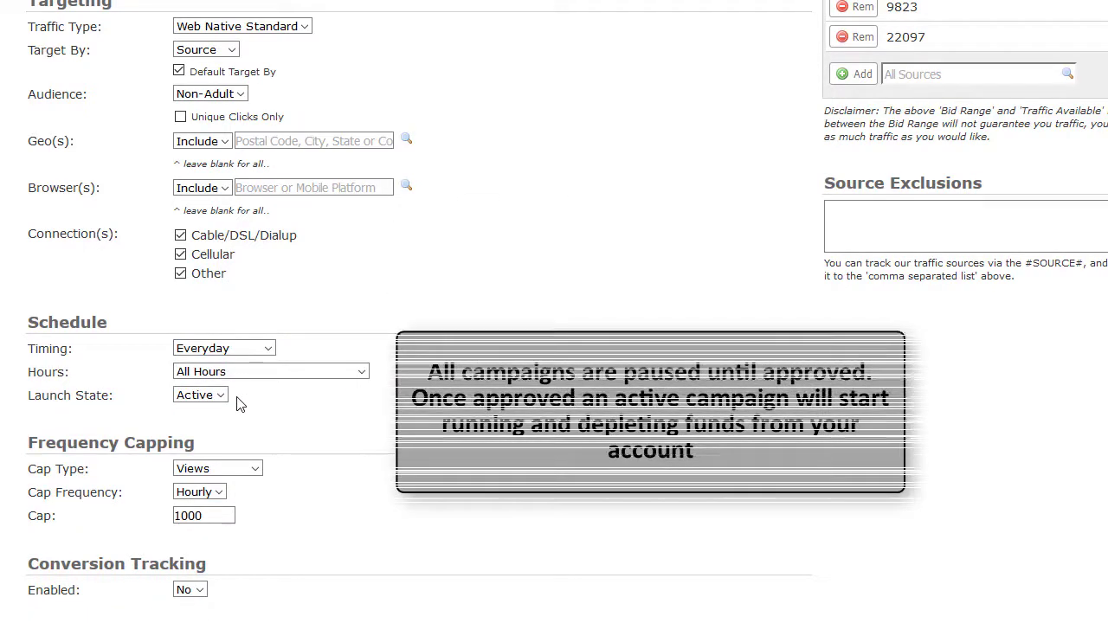
left_click(217, 396)
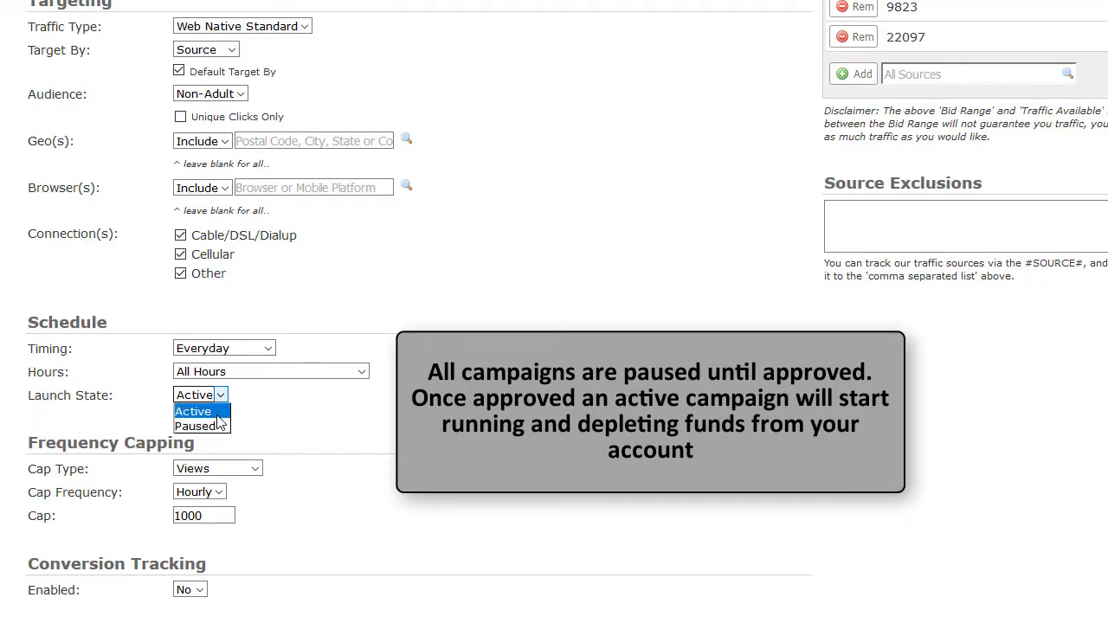
left_click(217, 415)
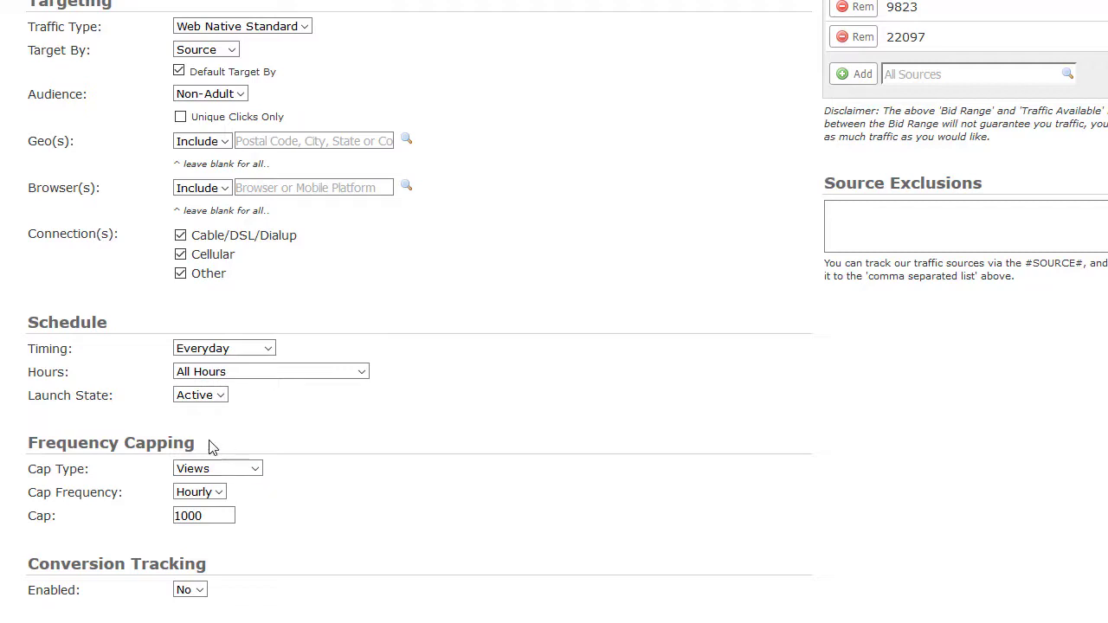
Check the frequency capping options for type, frequency and cap amount, keeping Views, Hourly and 1000
left_click(256, 467)
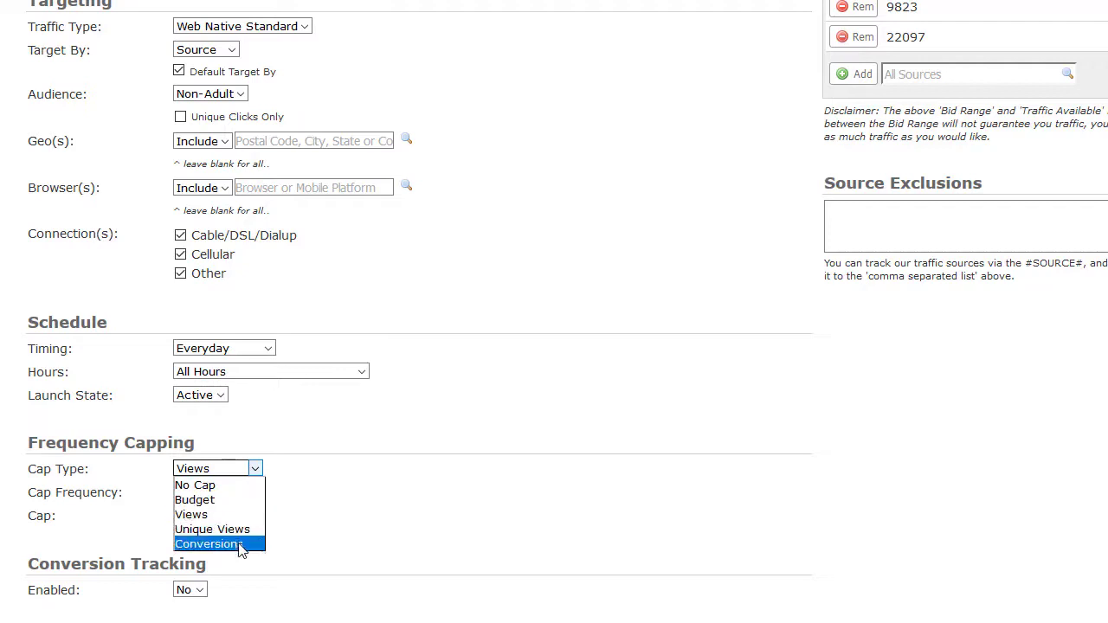
left_click(307, 525)
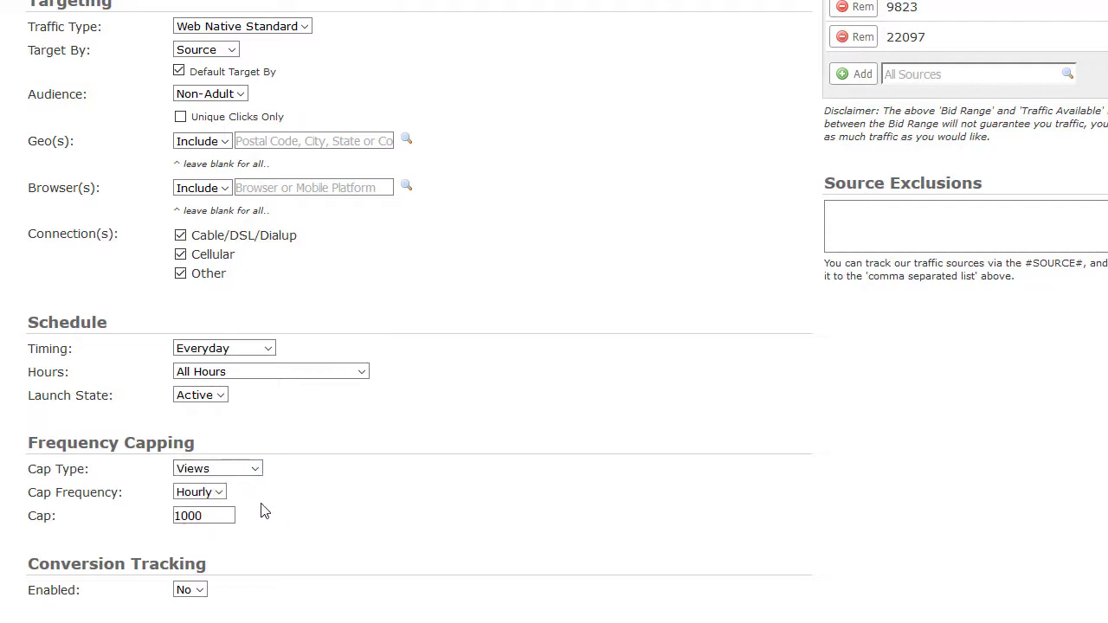
left_click(223, 492)
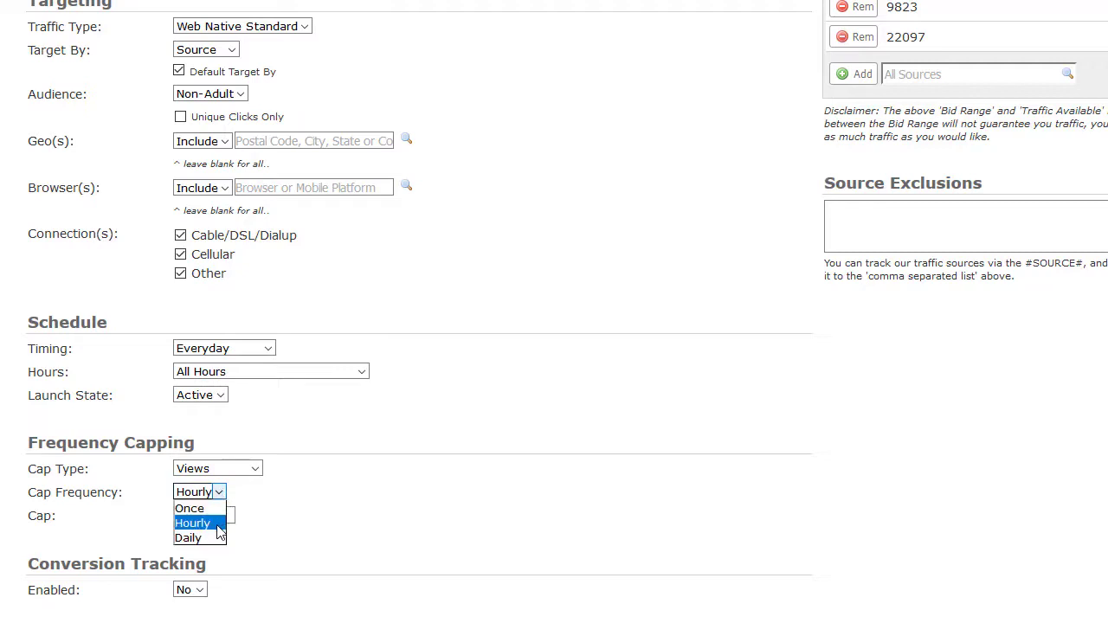
left_click(250, 541)
left_click_drag(232, 516, 154, 516)
left_click(317, 538)
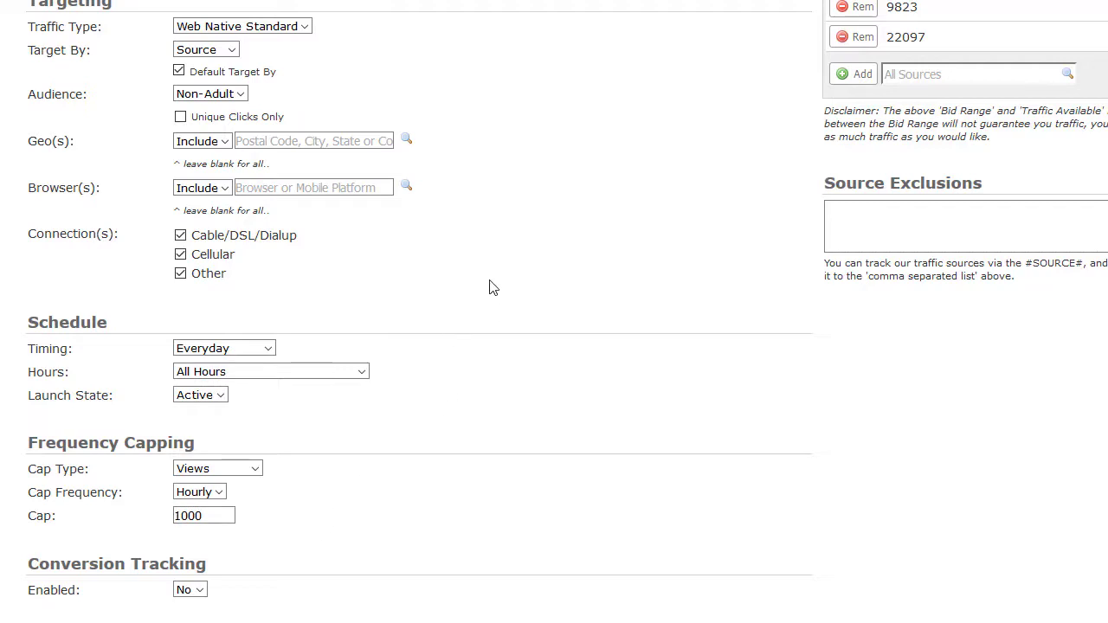
Start new ad content for the campaign and choose the beach-2426574_640 image from the list of all file types
scroll(490, 284, "up", 3)
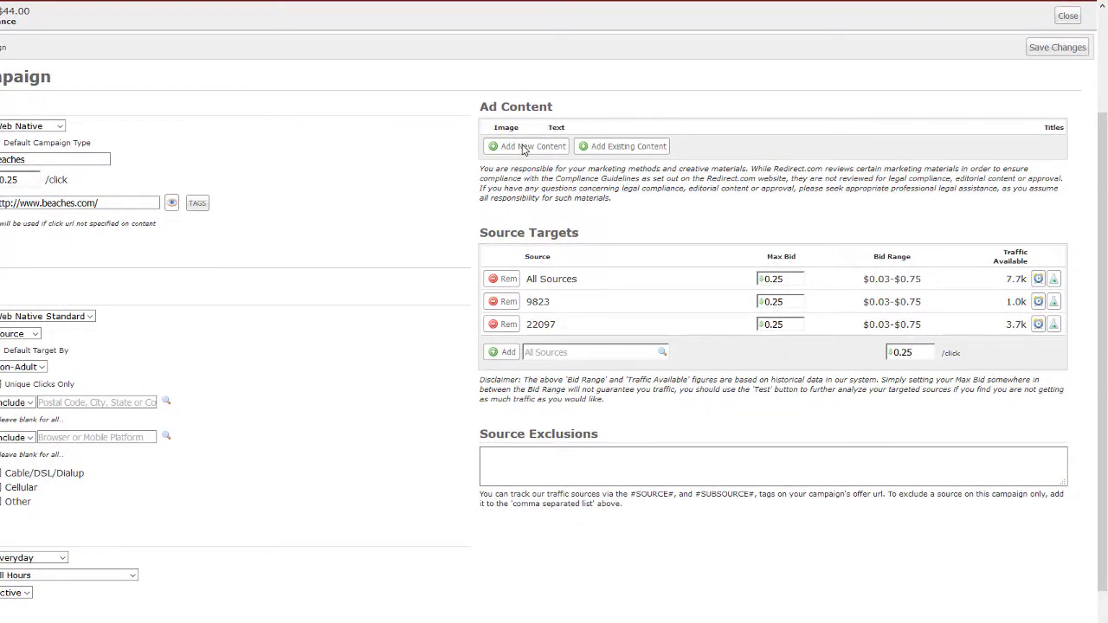
left_click(523, 147)
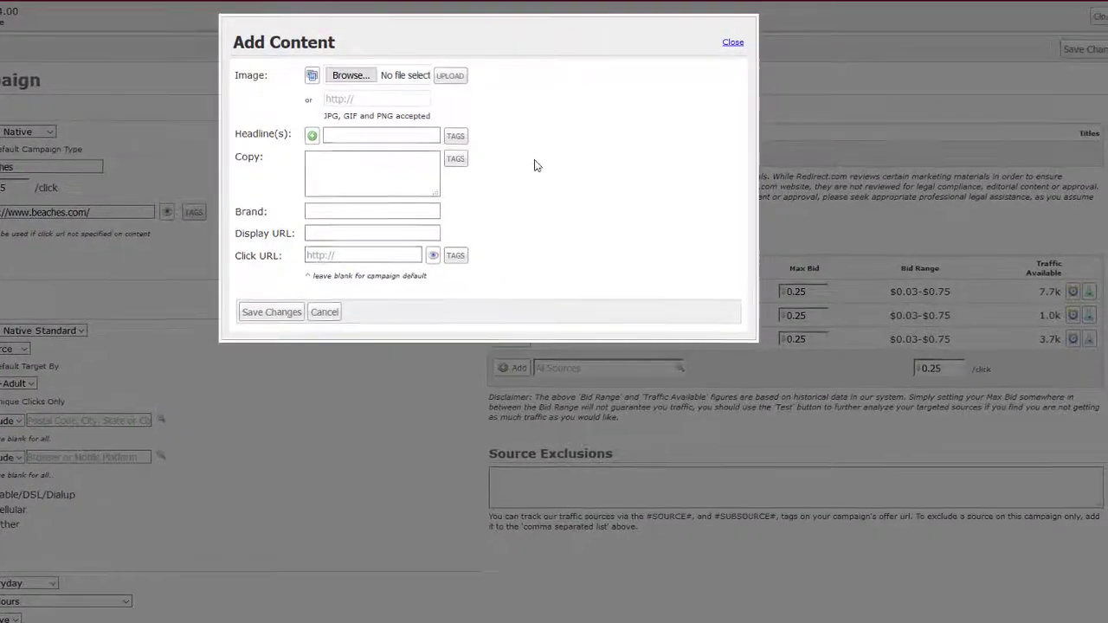
left_click(361, 89)
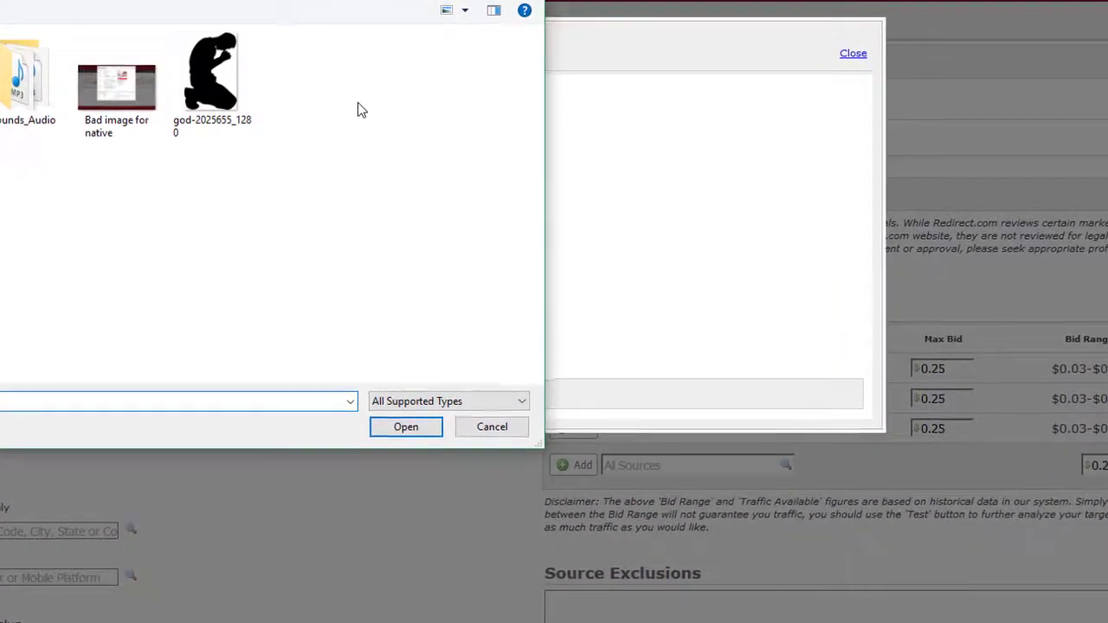
left_click(432, 401)
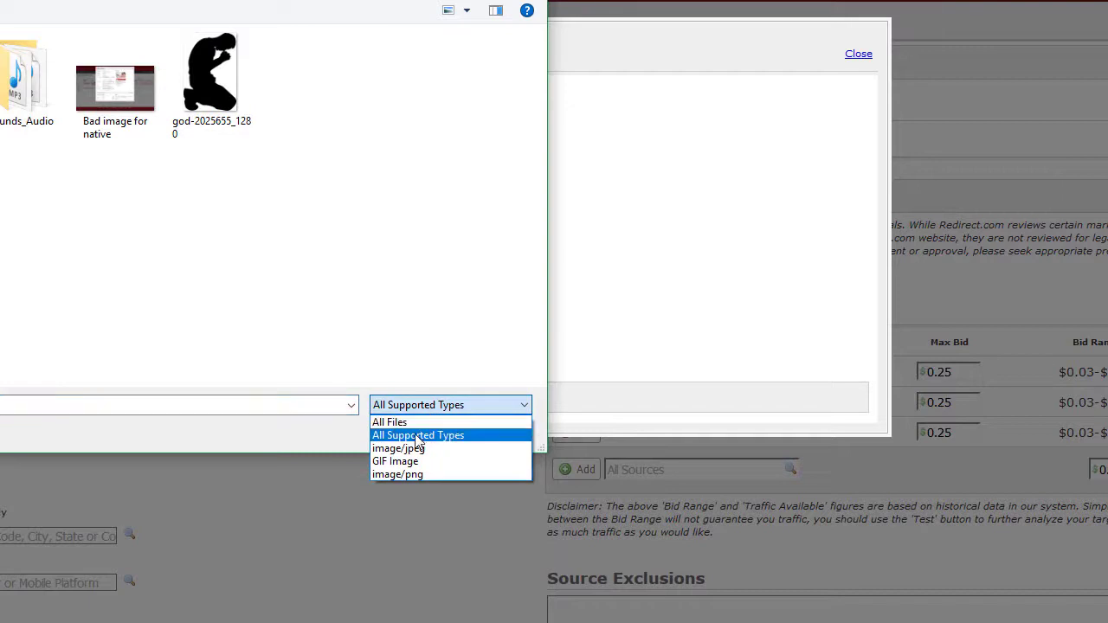
left_click(390, 423)
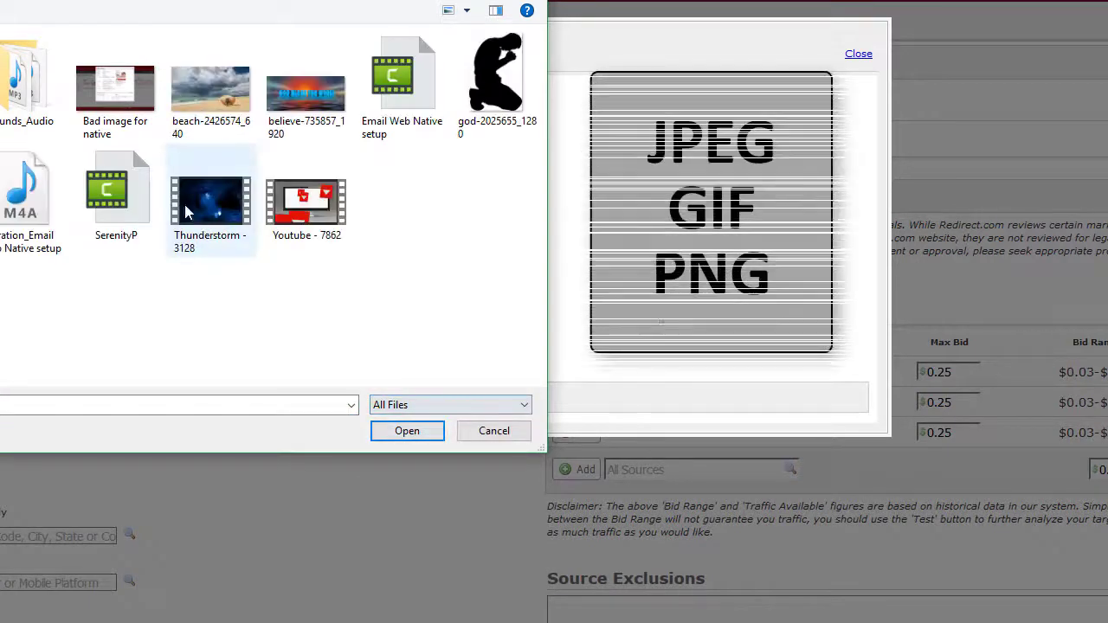
double_click(247, 119)
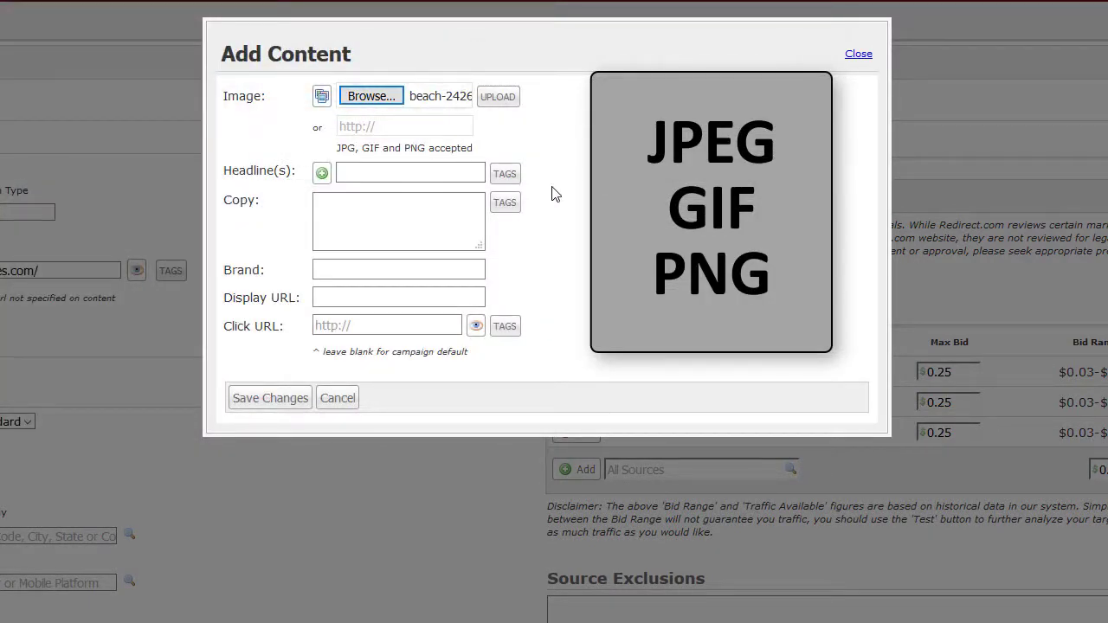
Reselect the beach-2426574_640 image, upload it, and shift its preview crop so the orange beach umbrella sits well inside the frame
left_click(389, 100)
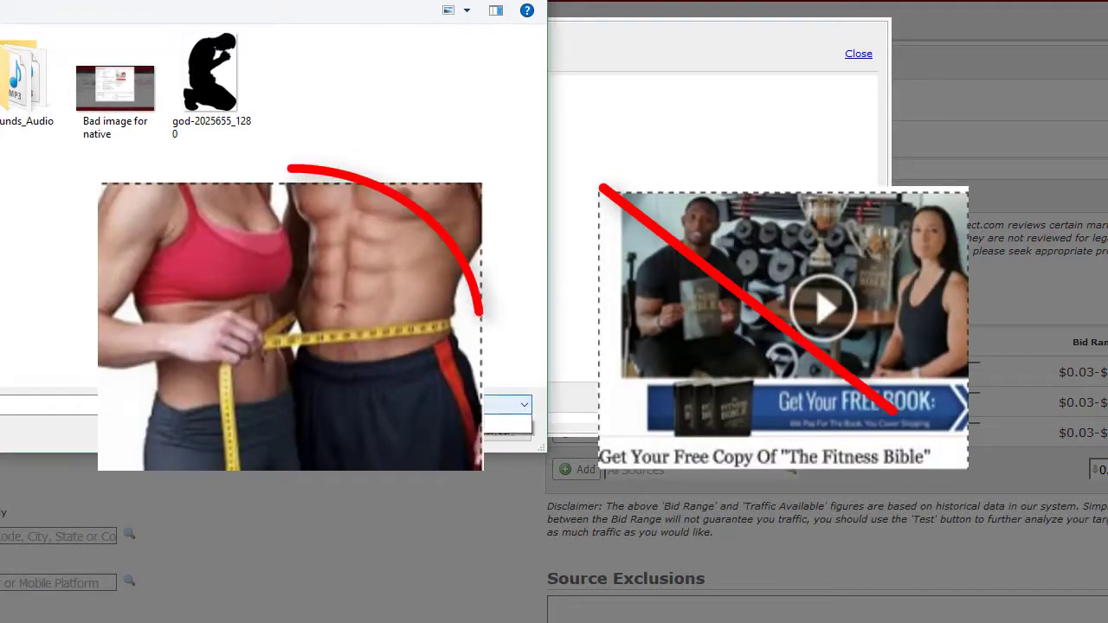
left_click(450, 404)
left_click(450, 428)
left_click(224, 111)
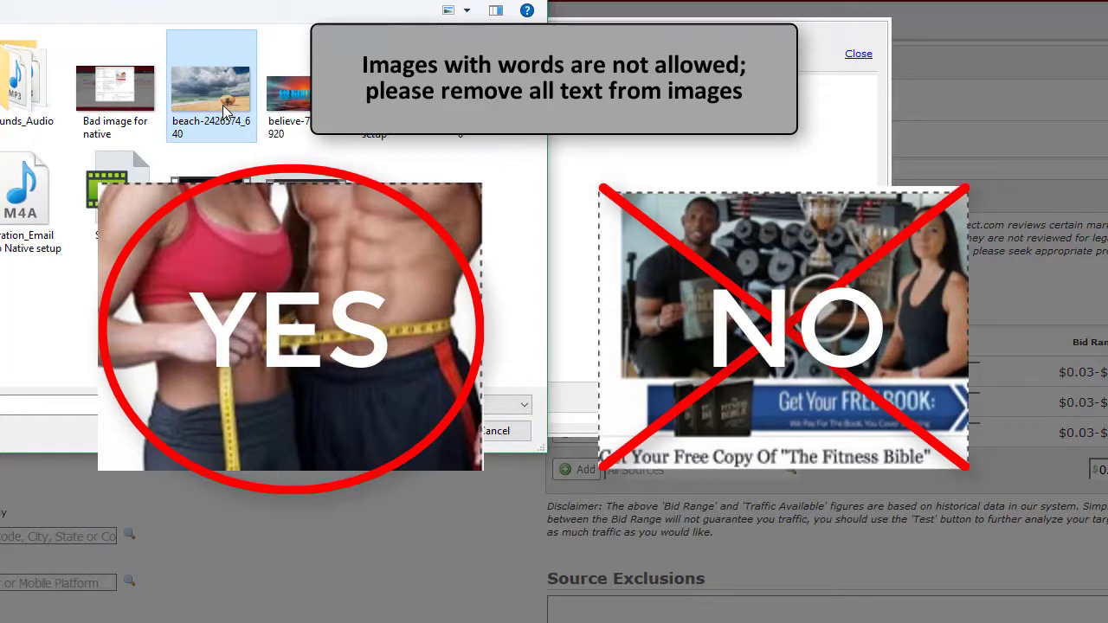
double_click(223, 108)
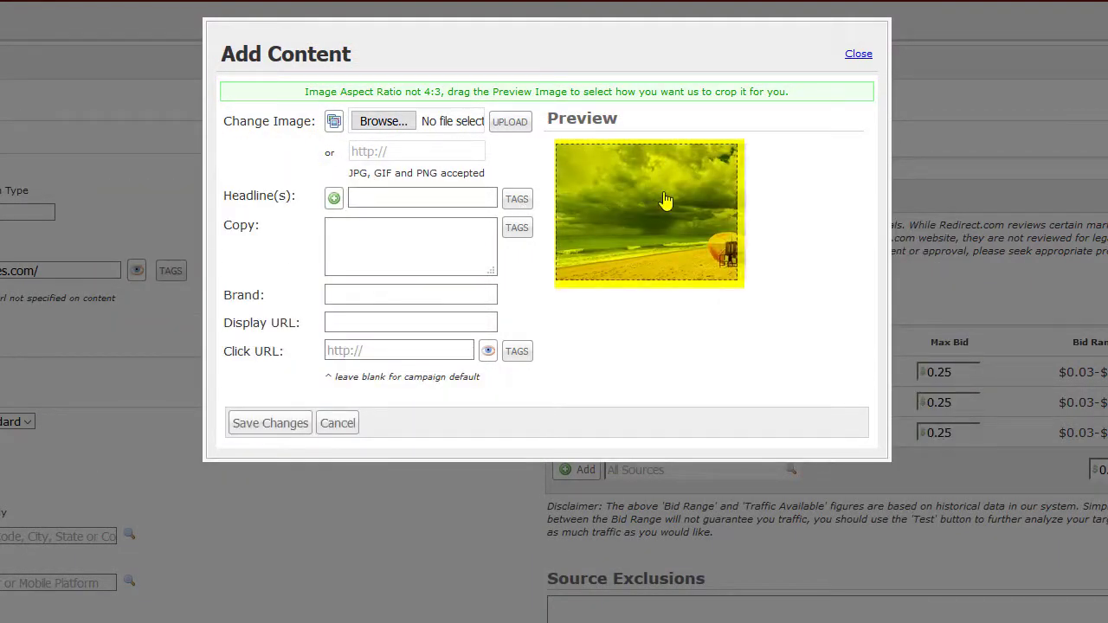
left_click_drag(666, 202, 587, 220)
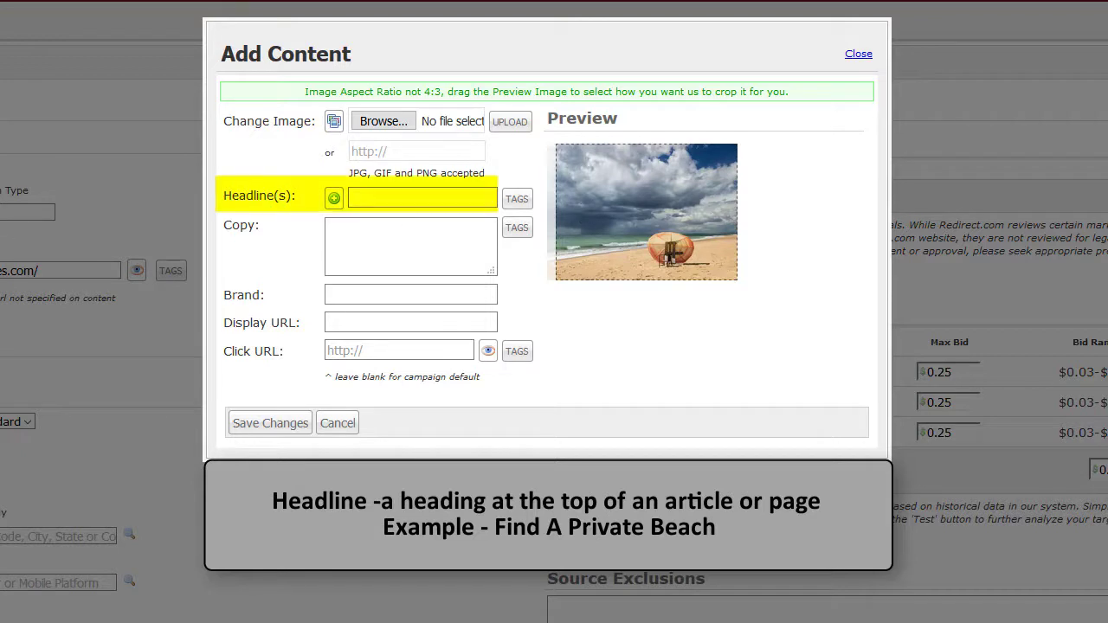
Enter the headline "Find a beach" and add a second headline reading "Private Beaches"
left_click(362, 199)
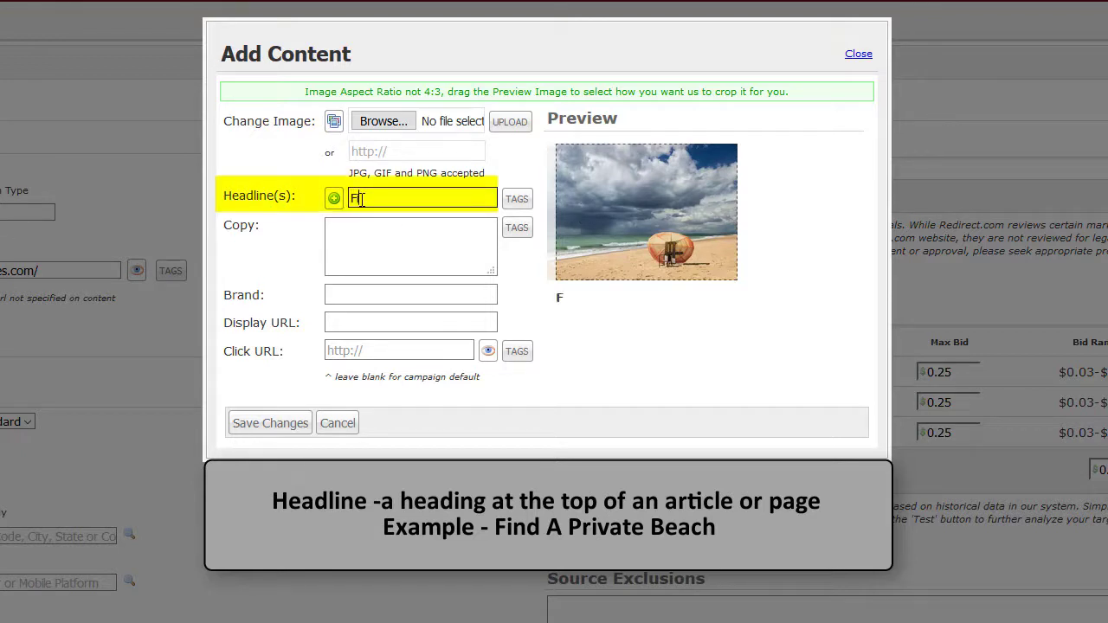
type("Find a beach")
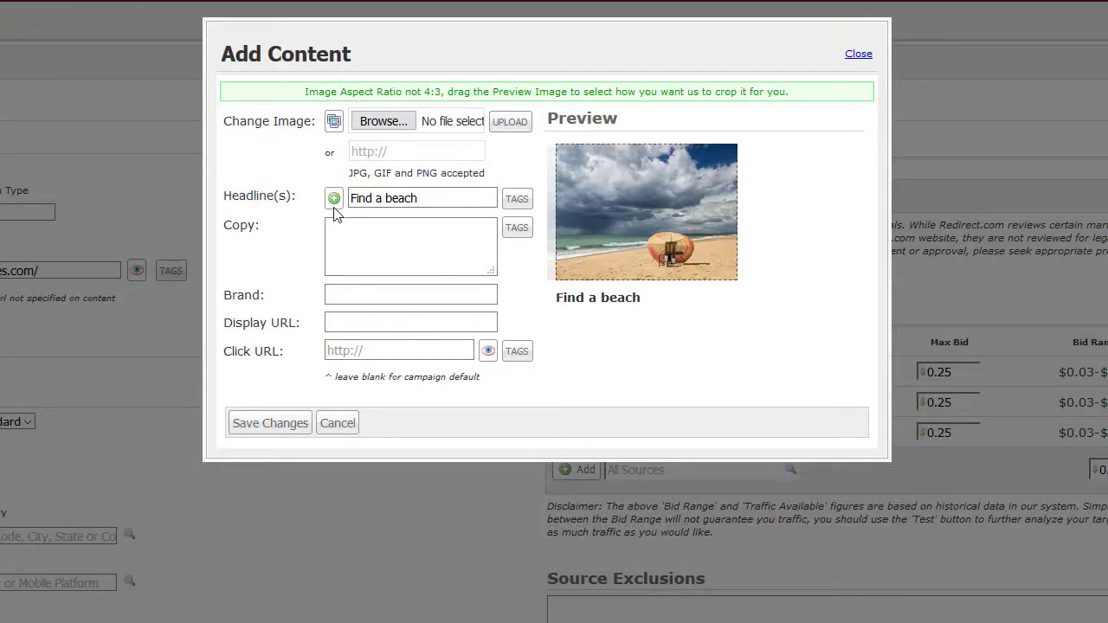
left_click(334, 198)
left_click(386, 220)
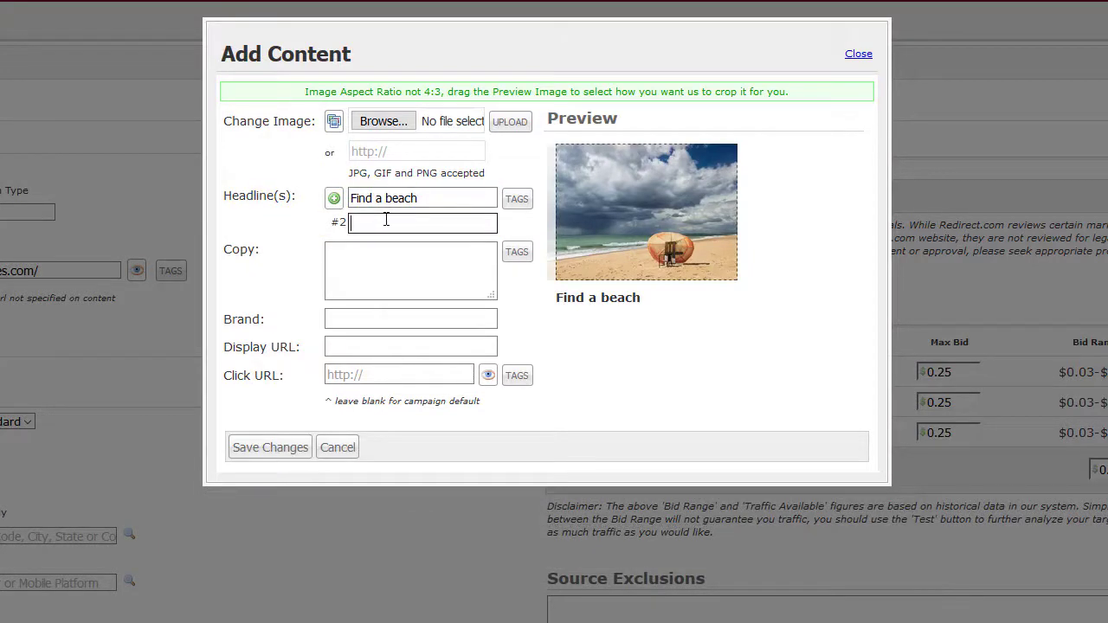
type("Pr")
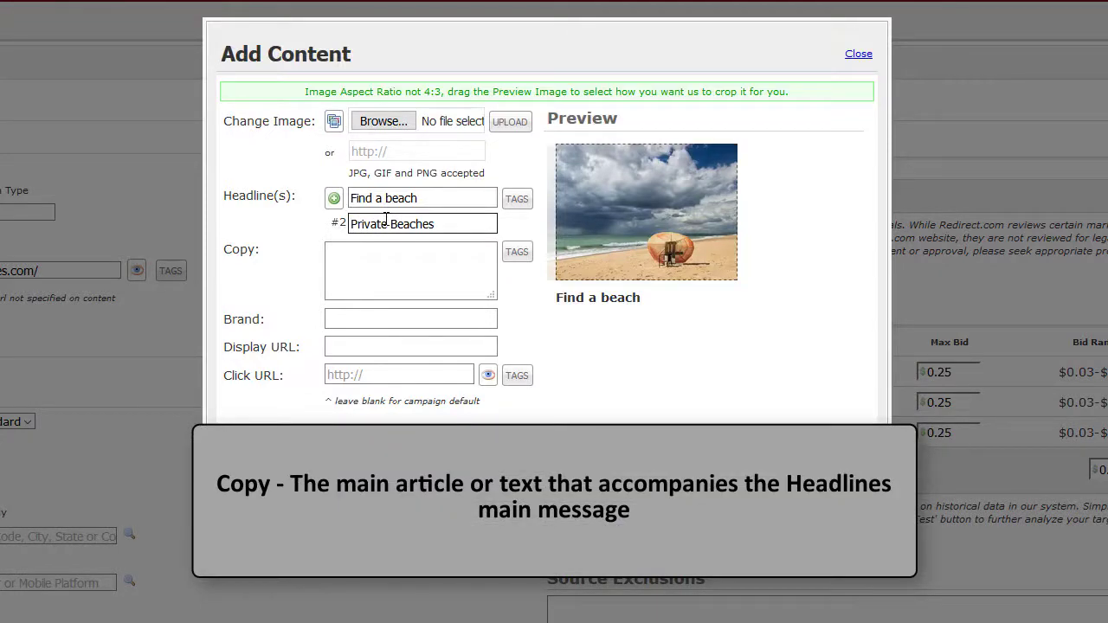
type("ivate Beaches")
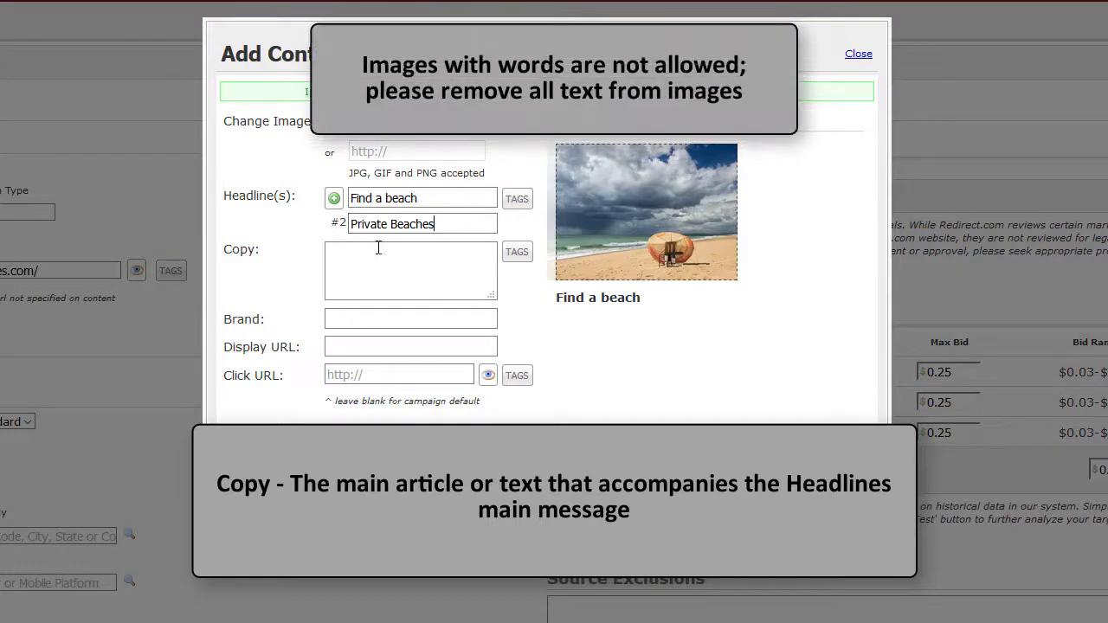
Fill in the copy with "Find your very own private beach and relax like a Star!" and the brand with "Private Beaches"
left_click(376, 252)
type("Find your very own private beach and relax like a Star!")
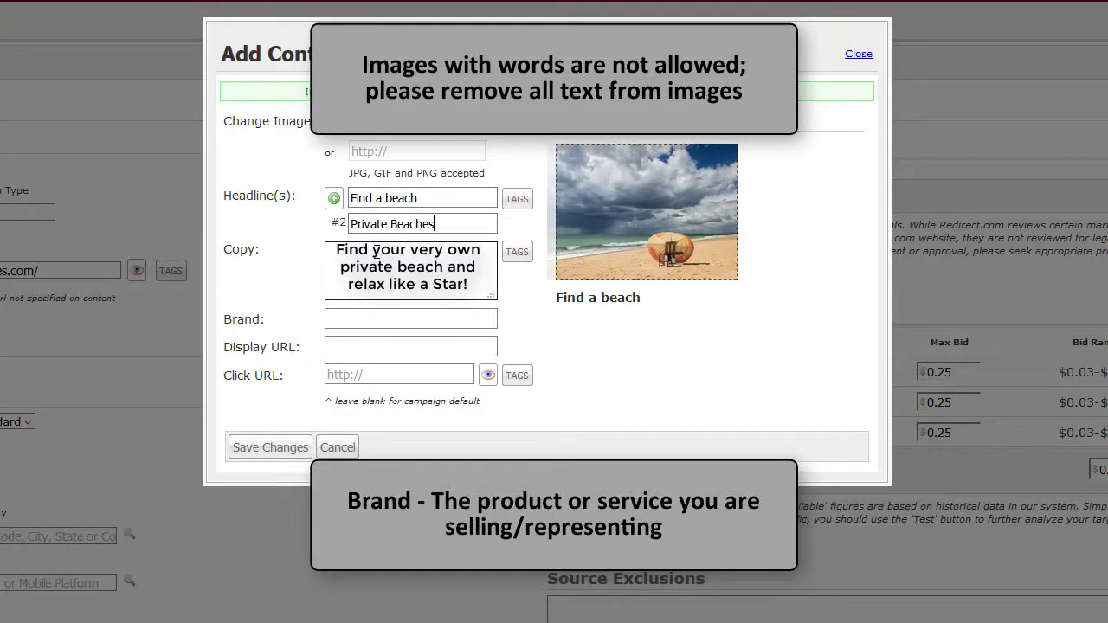
key("Tab")
type("Private Beaches")
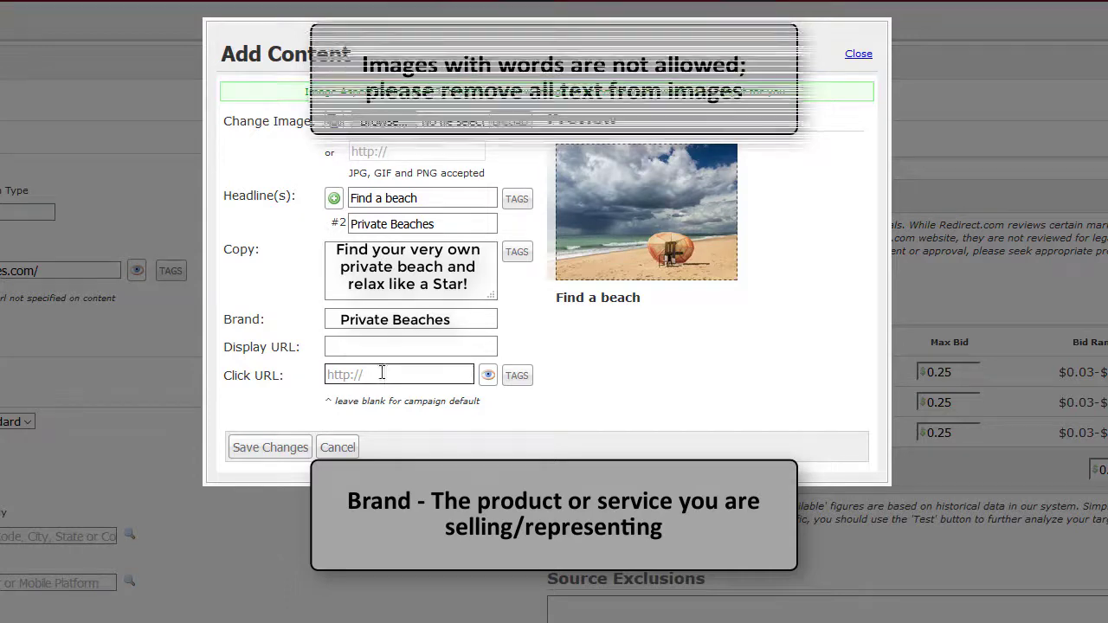
left_click(368, 344)
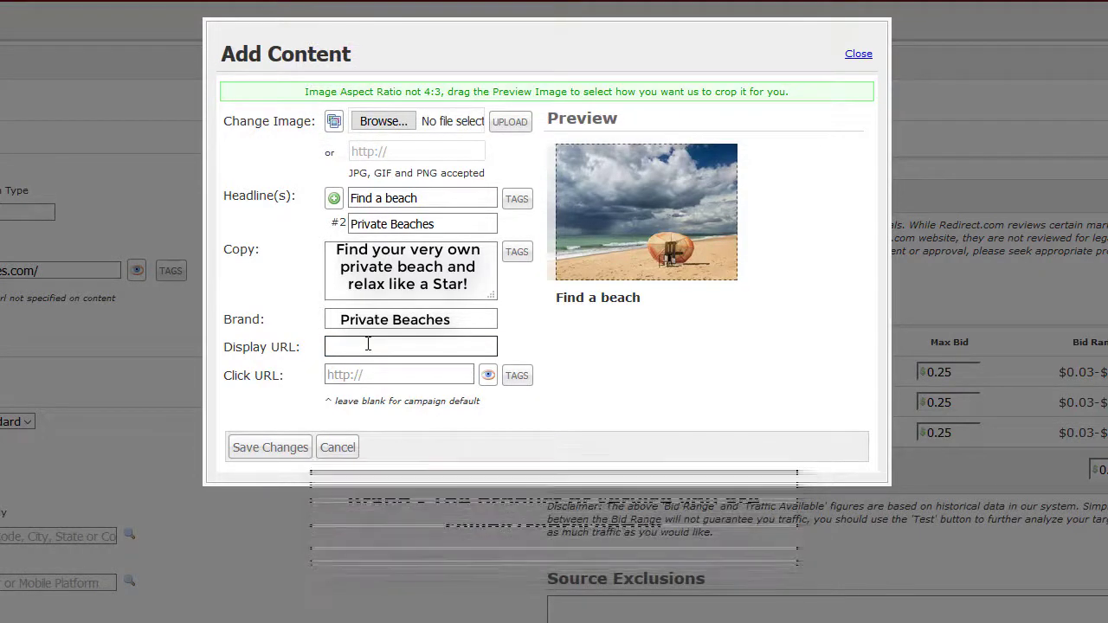
type("http://www.beaches.com/")
left_click(368, 373)
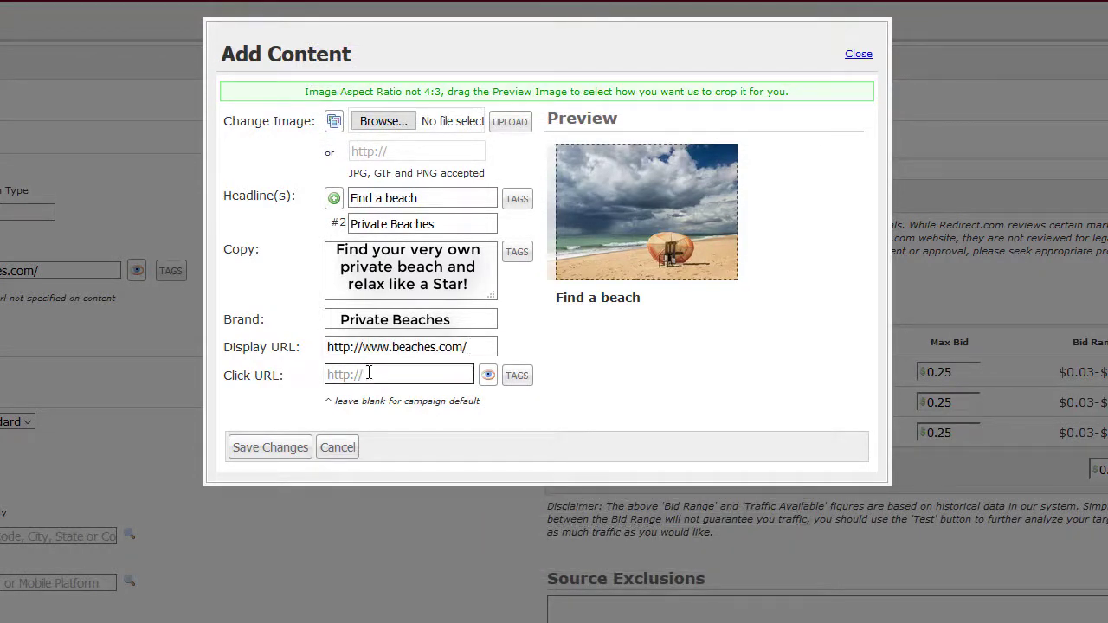
type("http://www.beaches.com/")
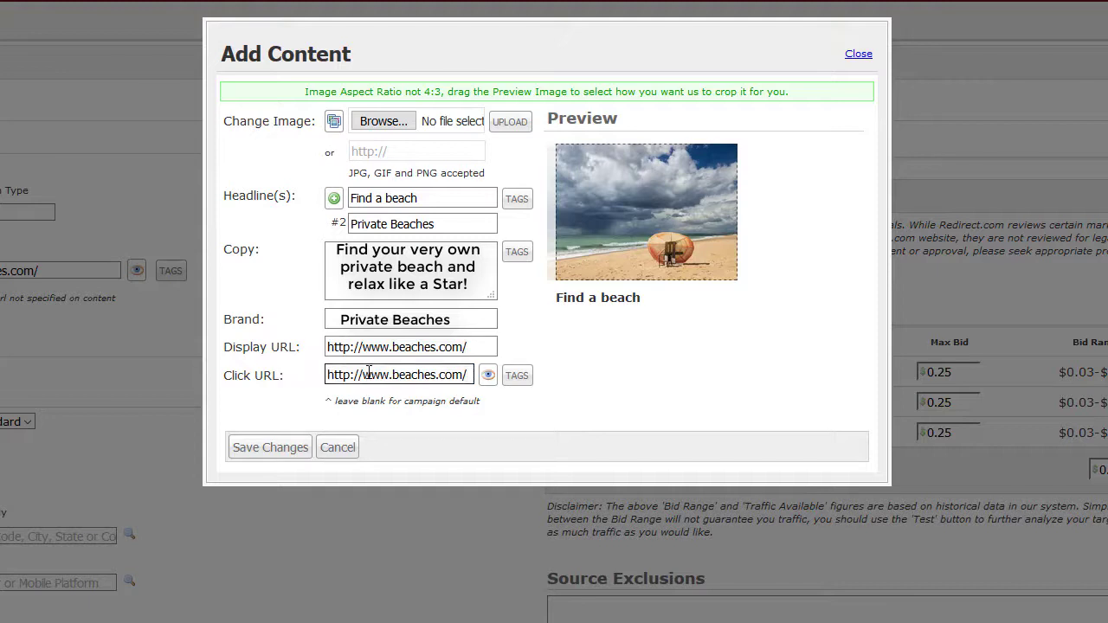
left_click(397, 346)
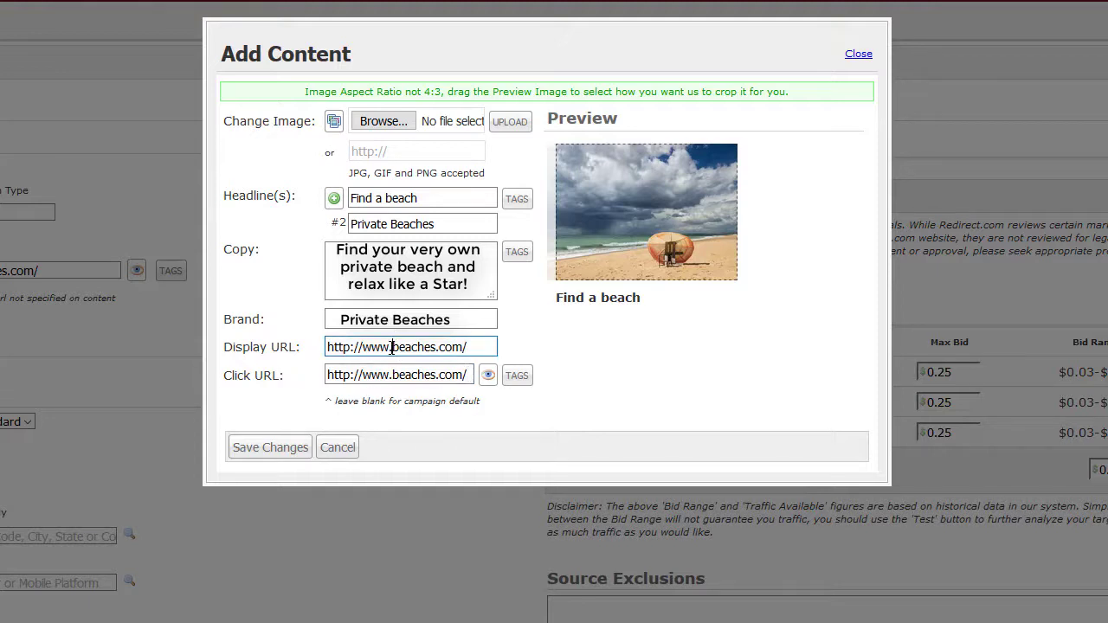
key("shift+Home")
key("BackSpace")
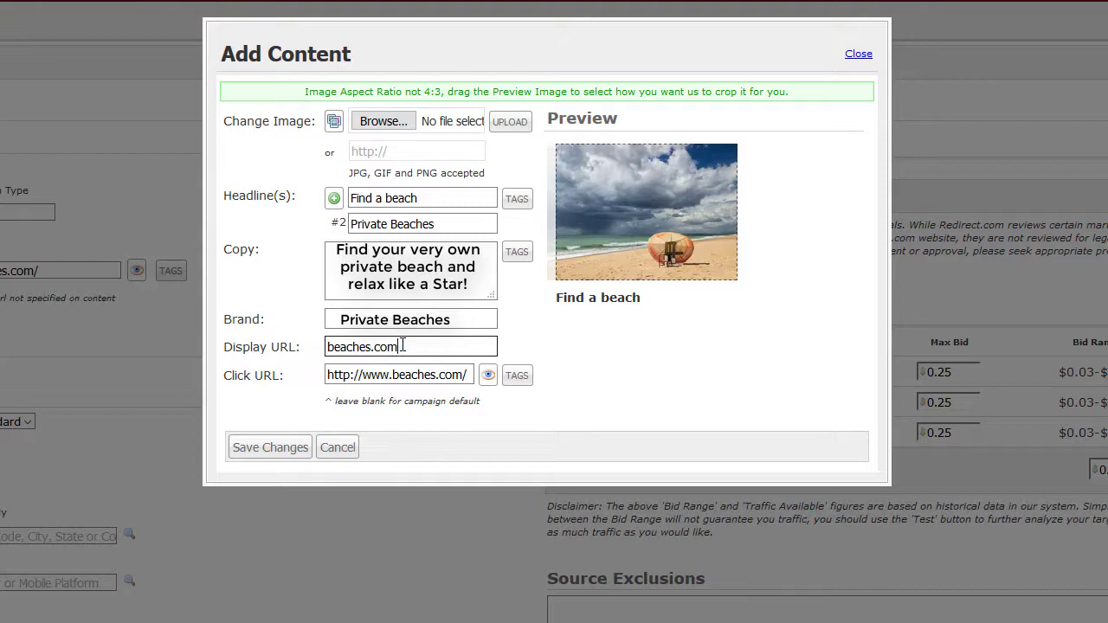
Review the replacement tags offered for the ad content's headline, copy and click URL
left_click(511, 200)
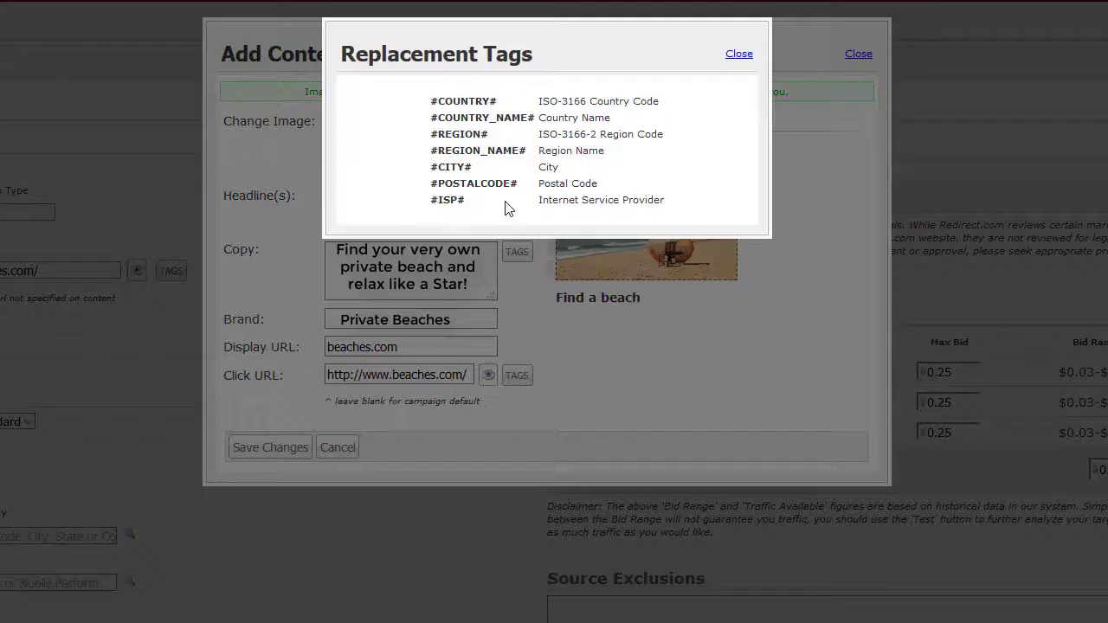
left_click(736, 54)
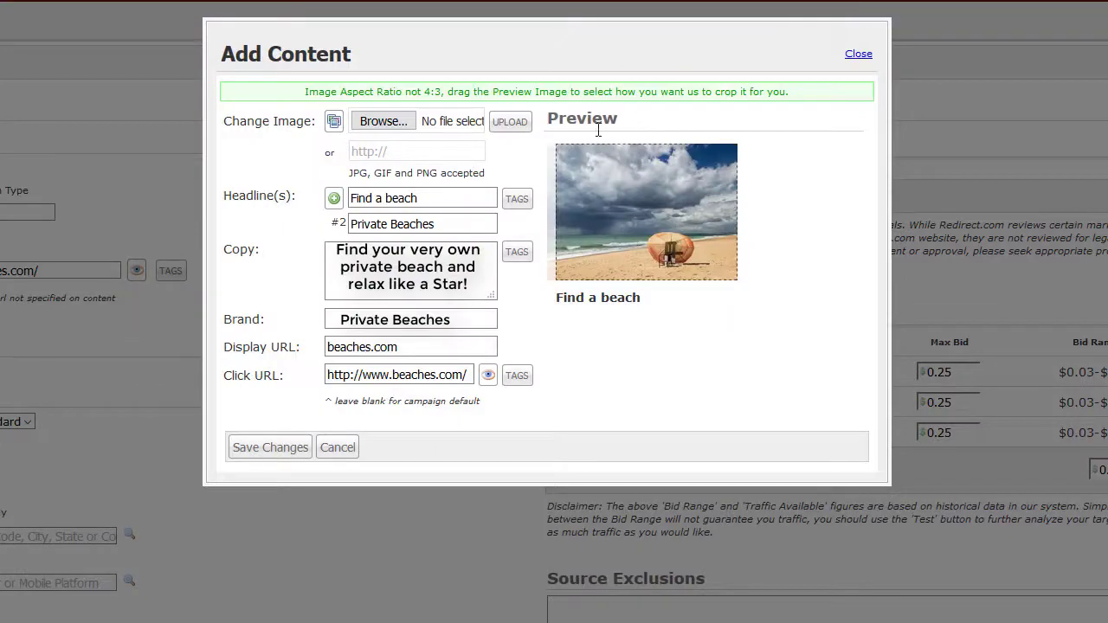
left_click(517, 254)
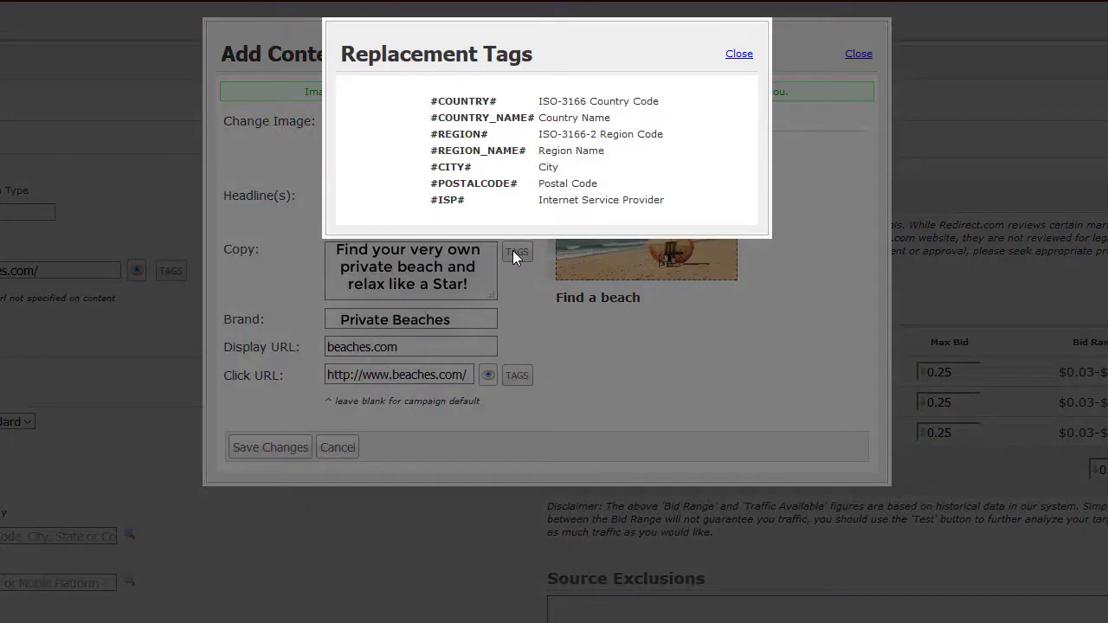
left_click(730, 57)
left_click(515, 379)
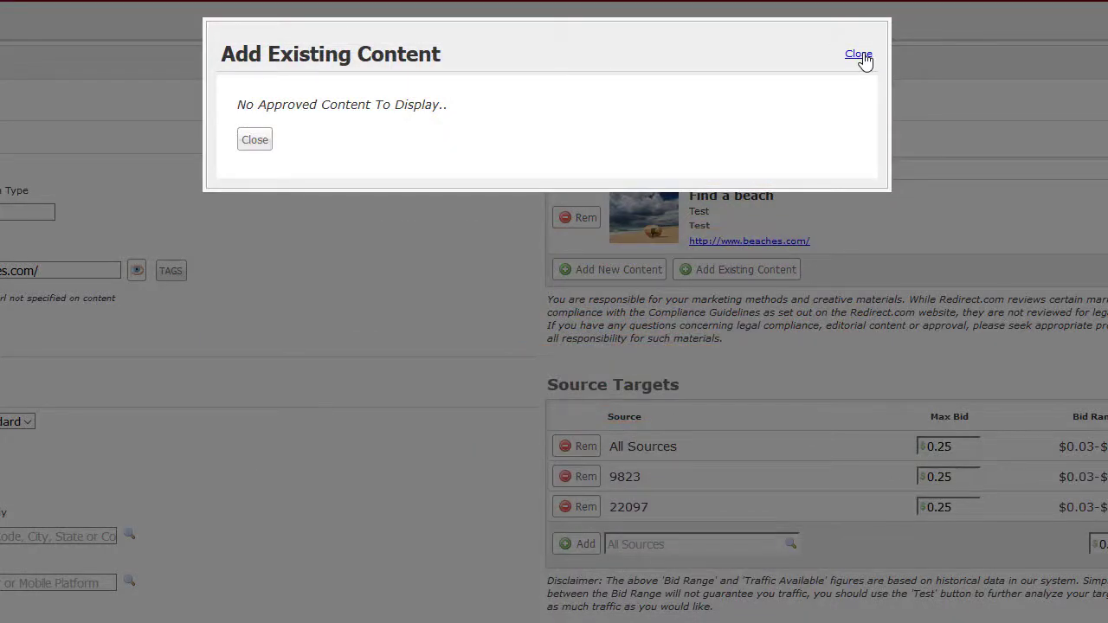
Close the existing content list, enable conversion tracking for the Beaches campaign, and save the campaign
left_click(858, 55)
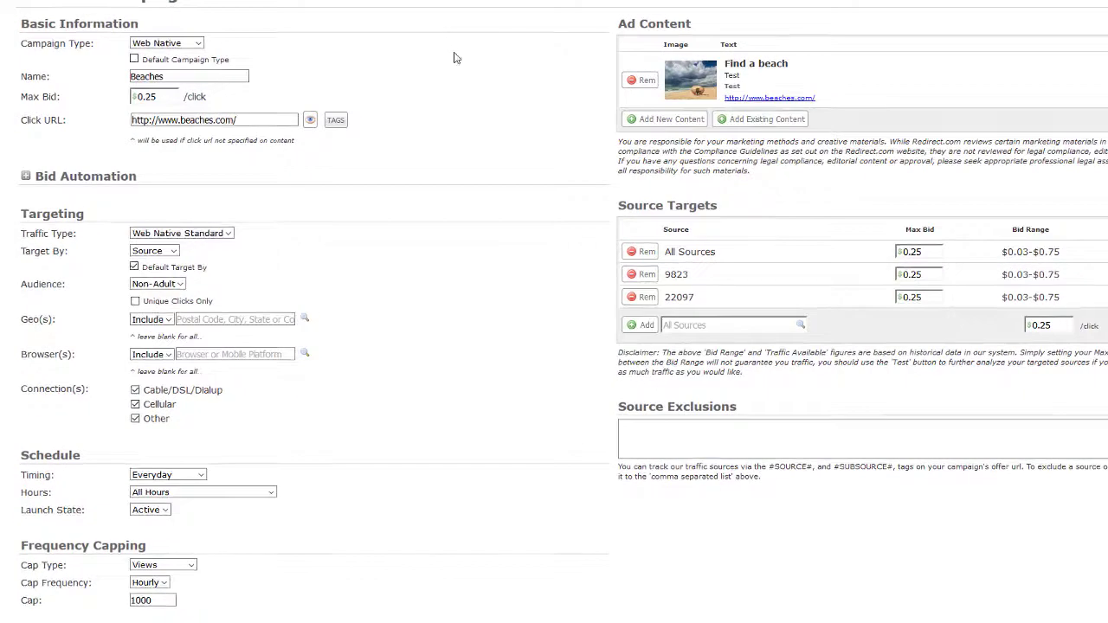
scroll(502, 121, "down", 3)
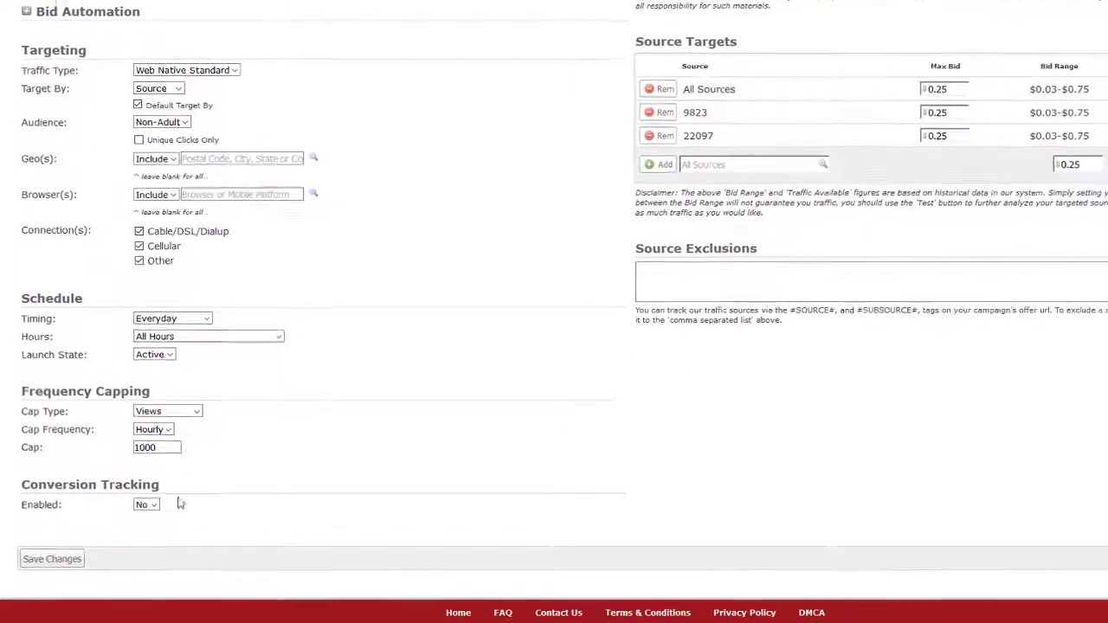
left_click(149, 504)
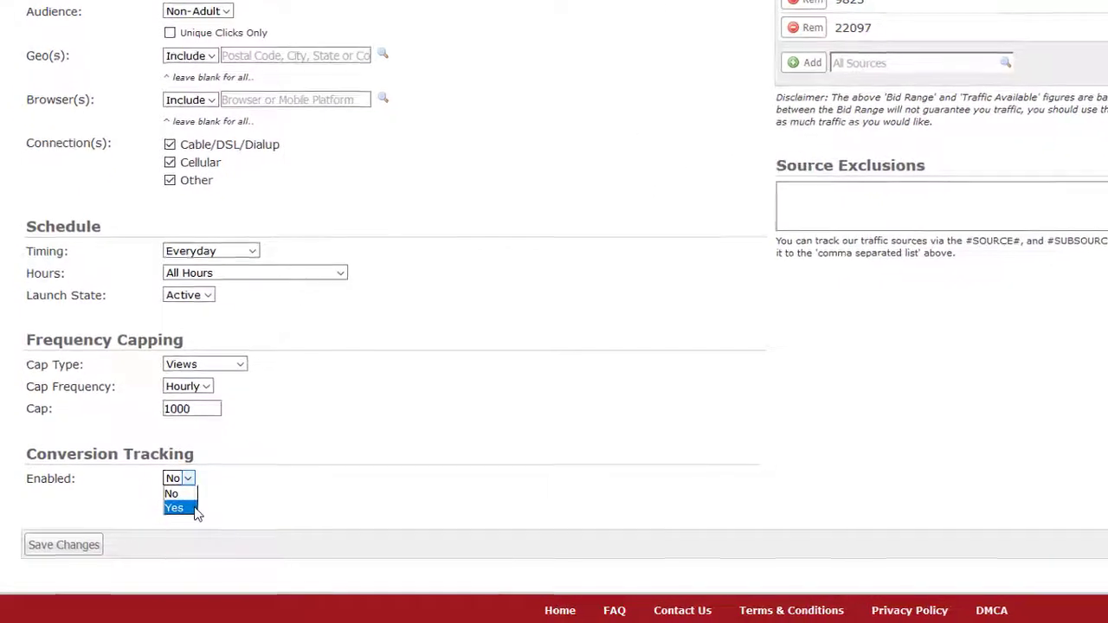
left_click(177, 508)
scroll(378, 431, "down", 1)
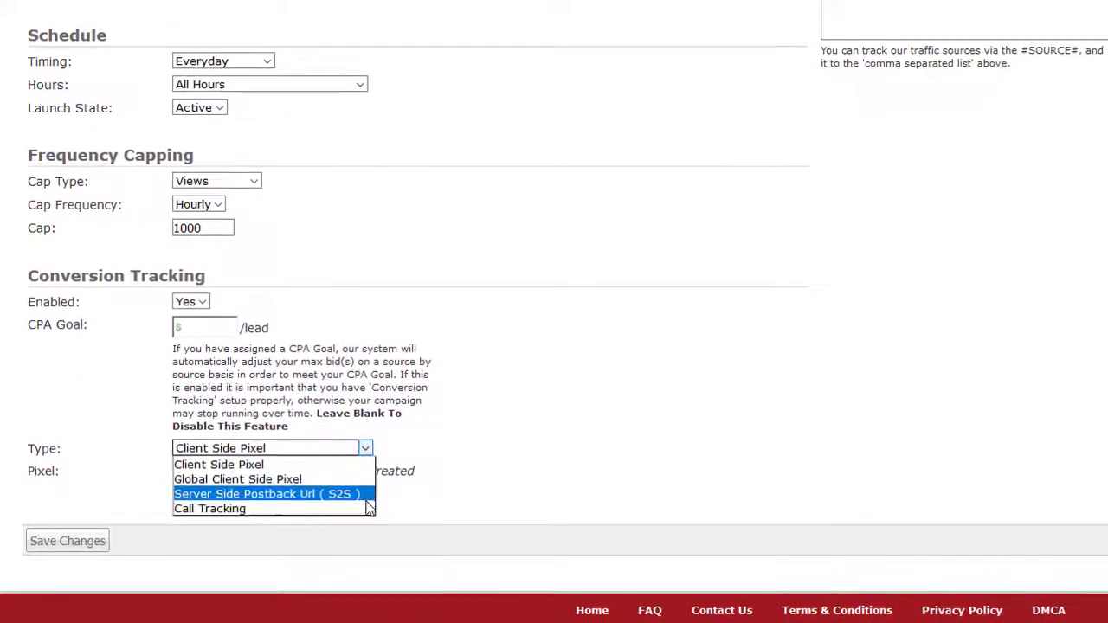
left_click(97, 543)
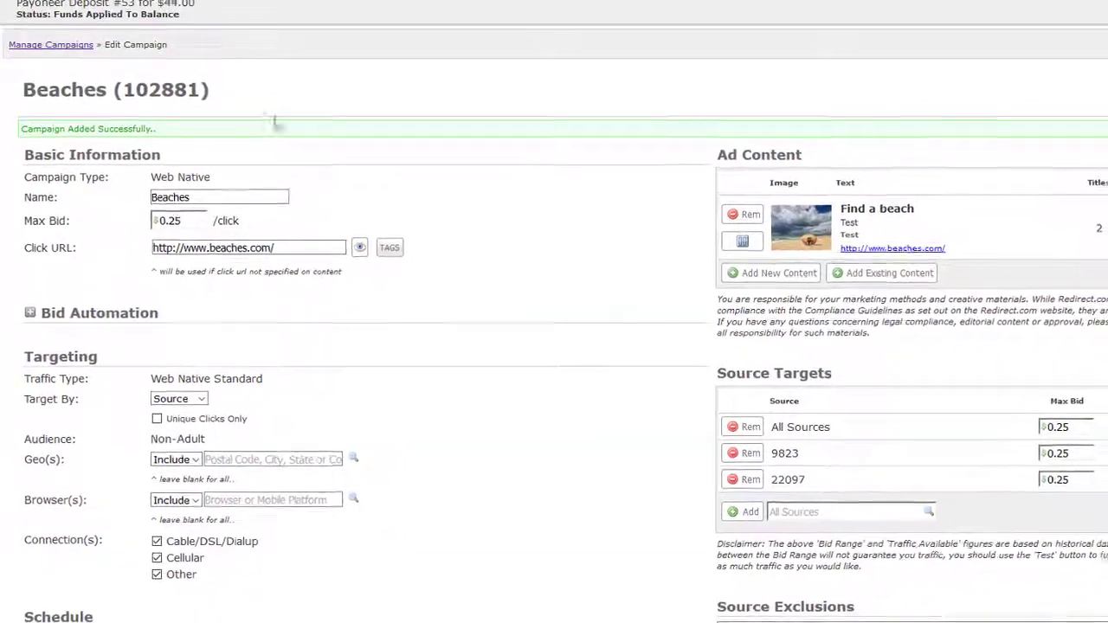
Open the Beaches campaign's summary from the campaigns list, open its basic information for editing, and review the campaign settings
left_click(145, 0)
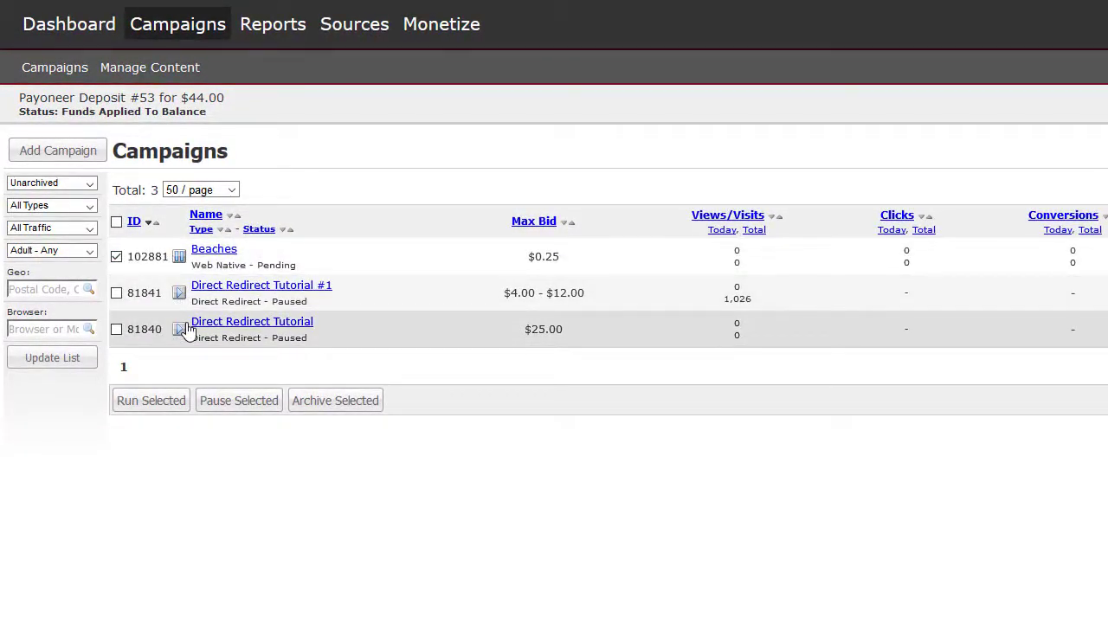
left_click(327, 266)
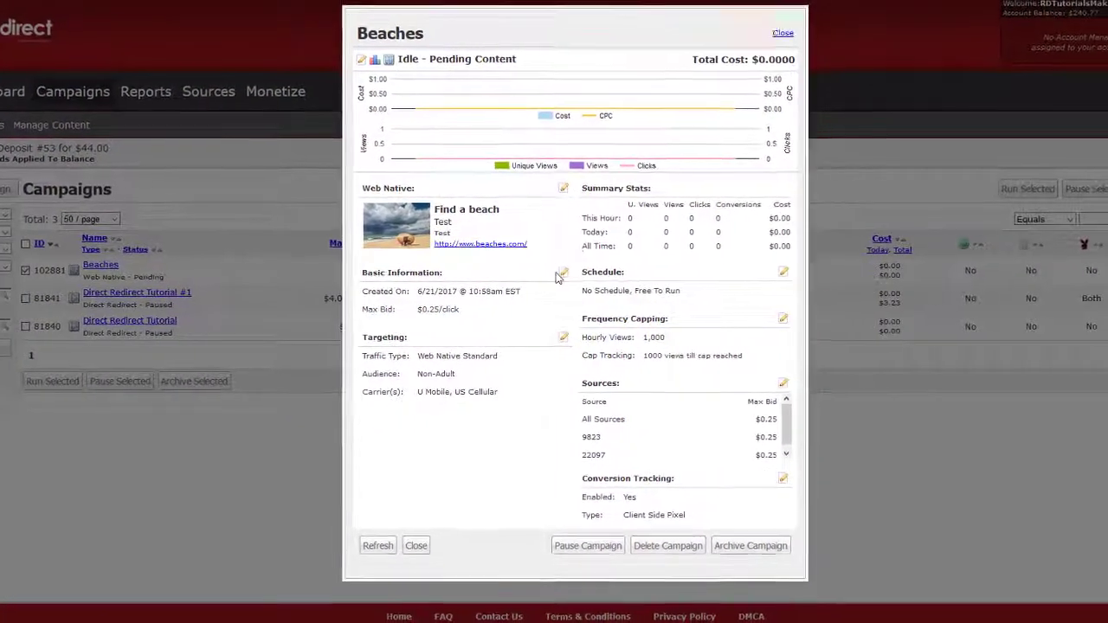
left_click(552, 275)
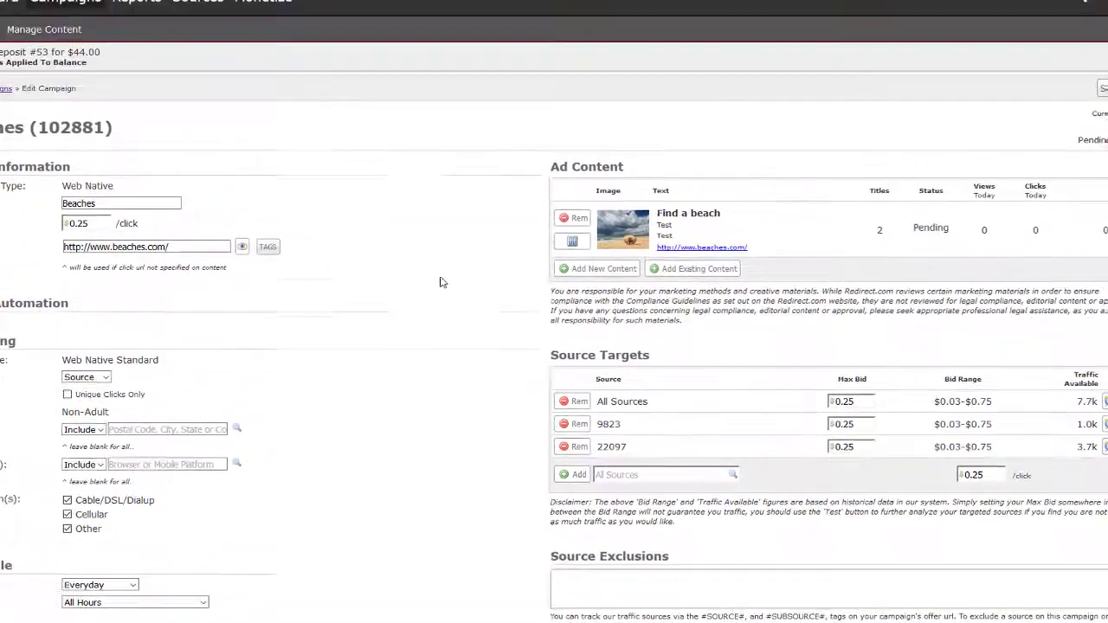
scroll(439, 284, "down", 4)
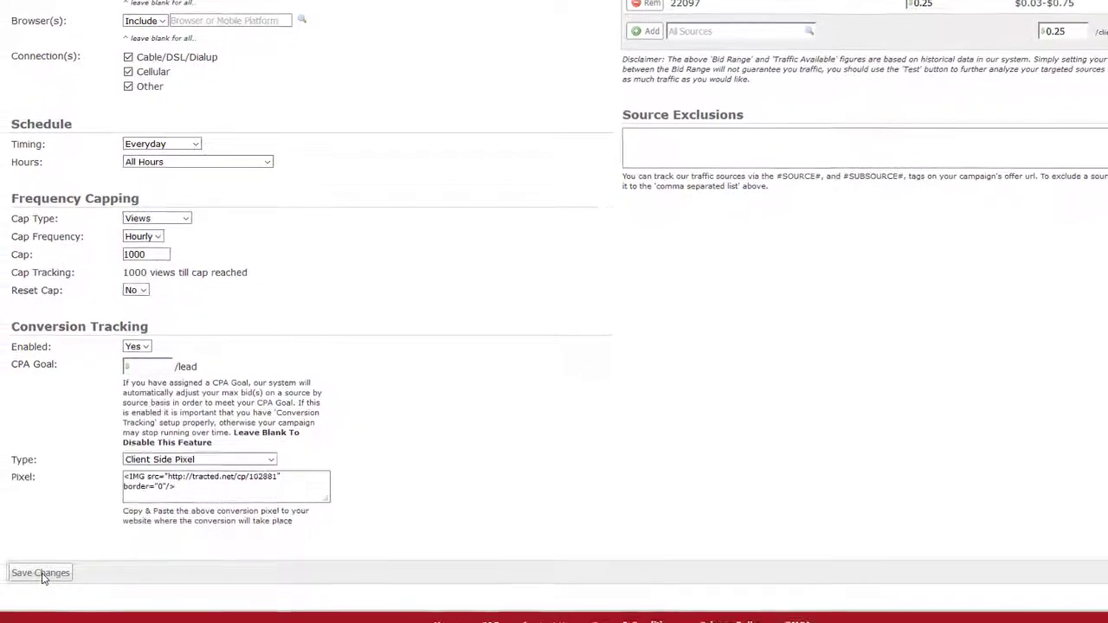
left_click(7, 617)
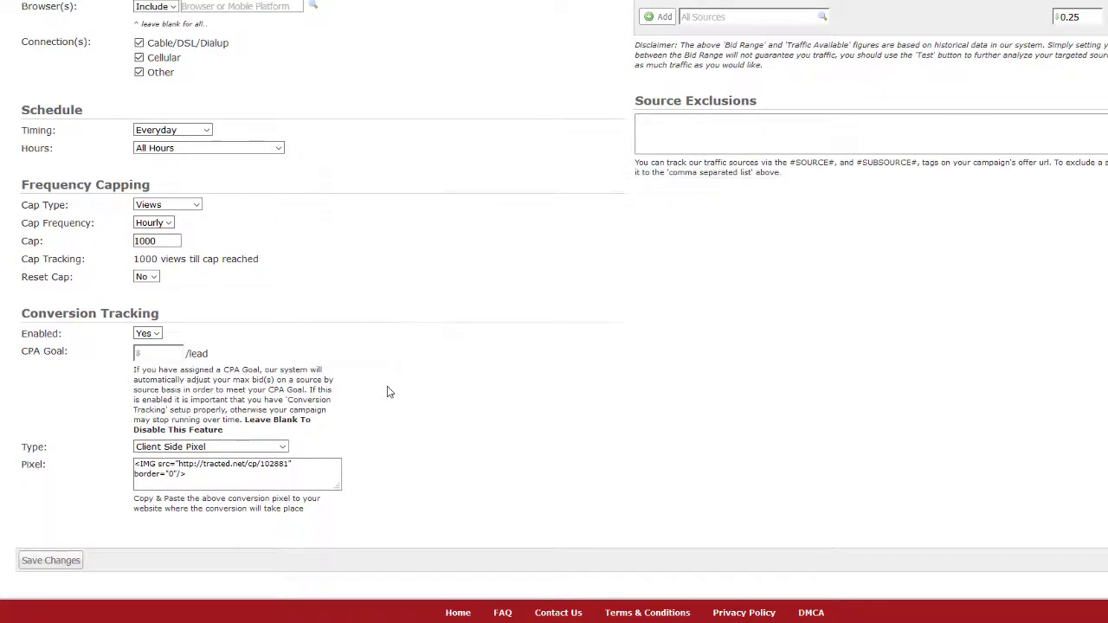
scroll(387, 393, "up", 3)
scroll(387, 392, "up", 1)
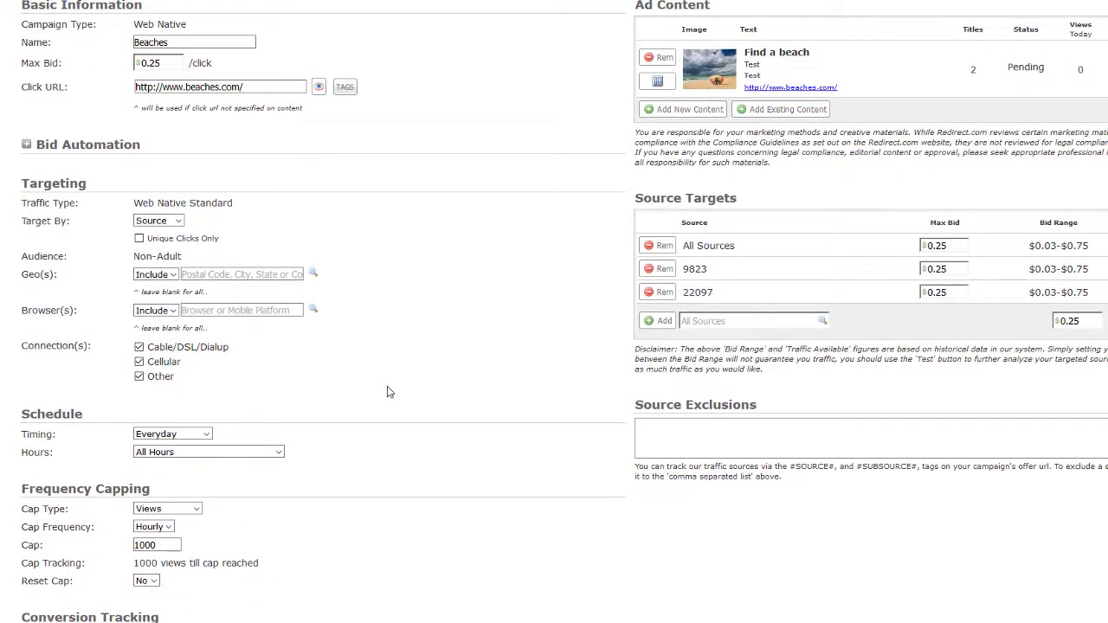